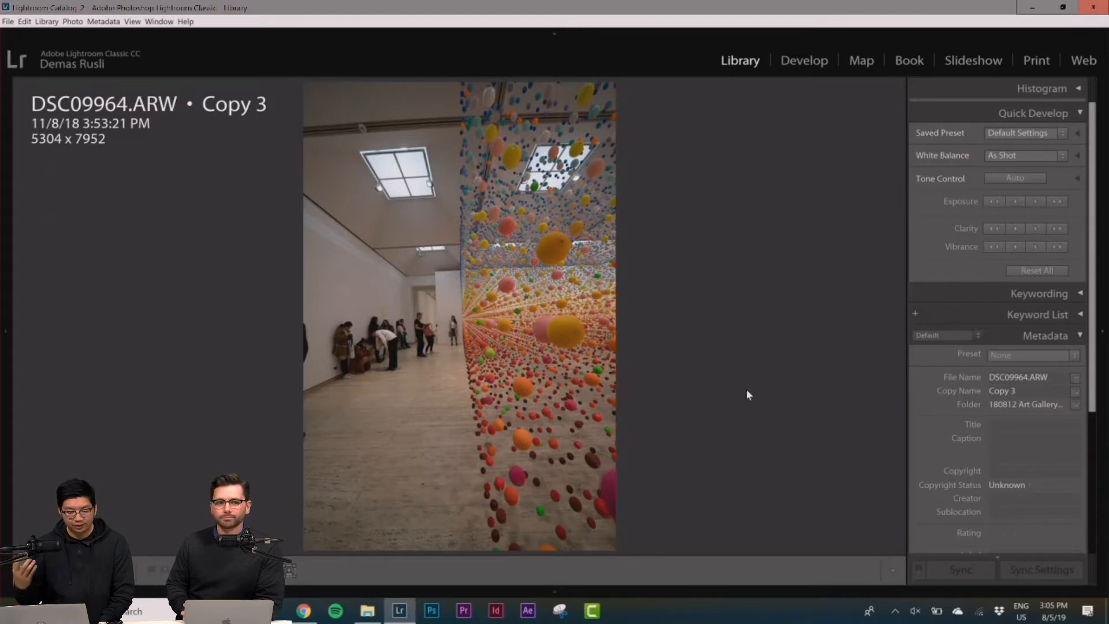
click(371, 614)
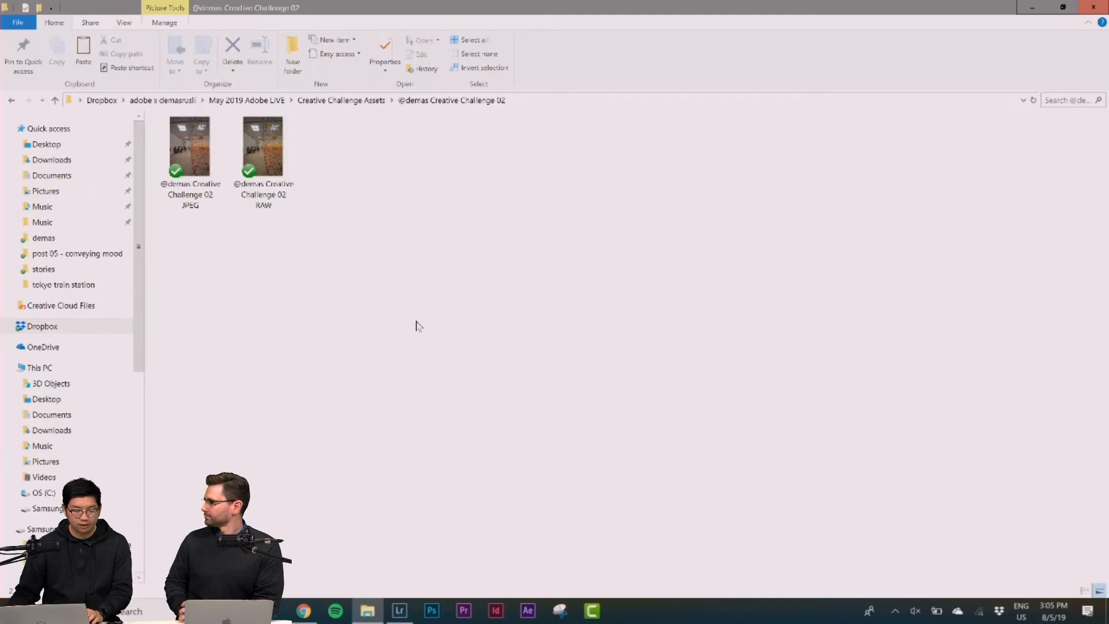
click(400, 610)
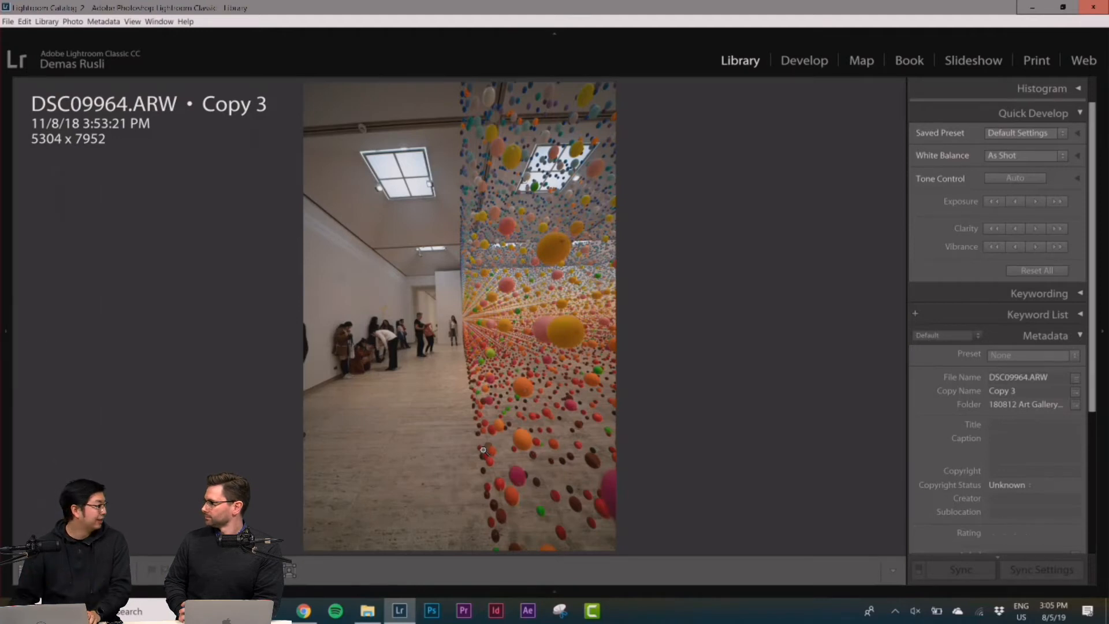
Step: Start developing the photo with the presets area hidden, setting Exposure to +1.14, Temp to 2921 and Tint to -1
click(820, 67)
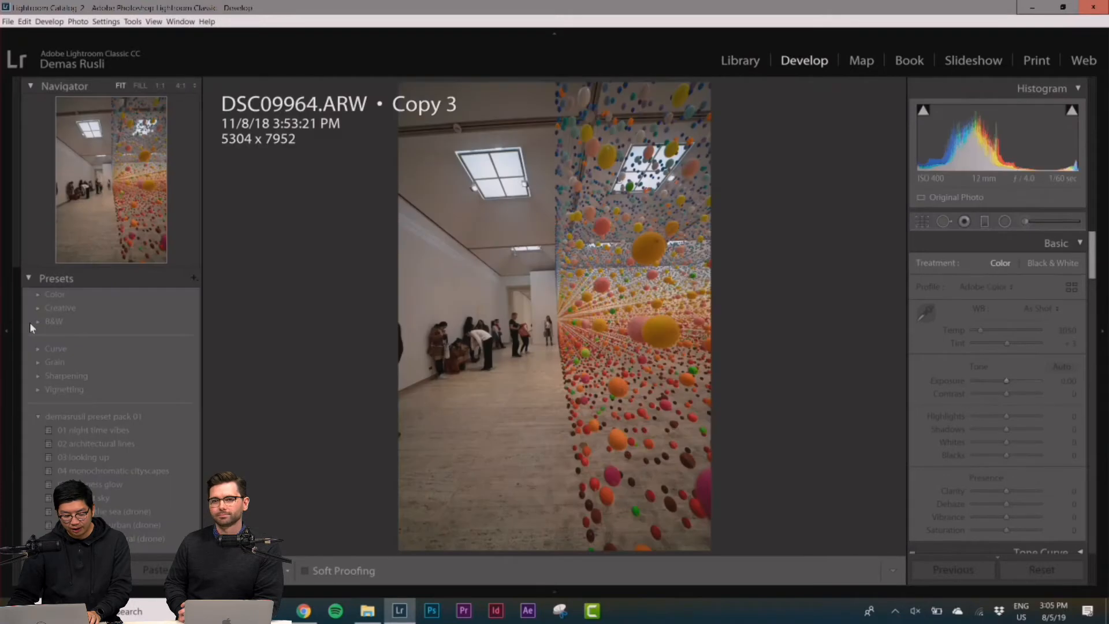
click(7, 330)
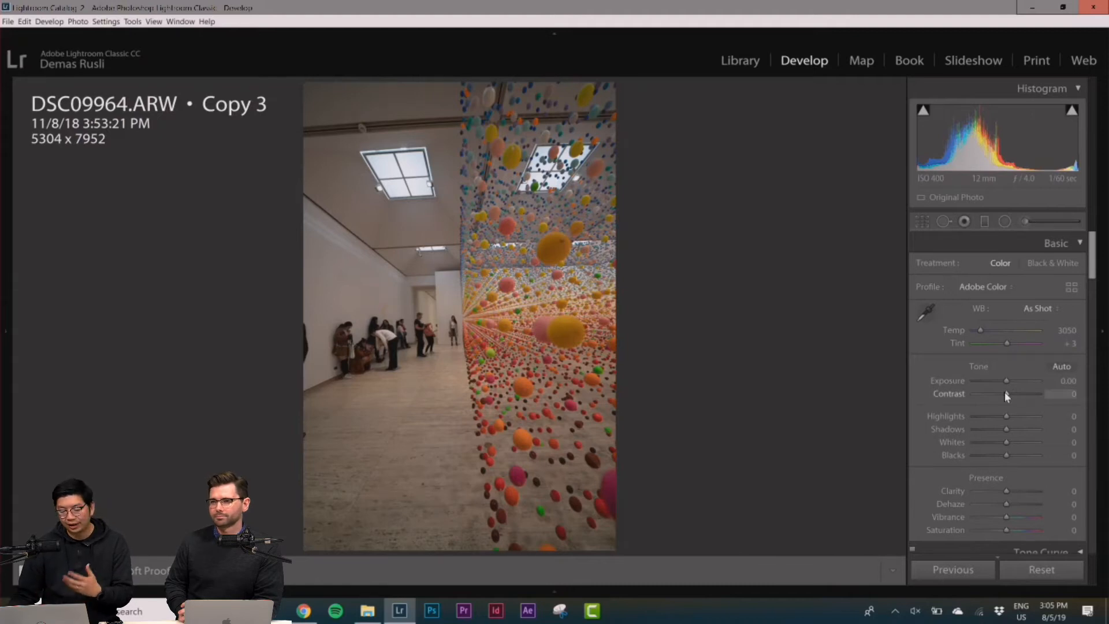
drag(1005, 382, 1013, 380)
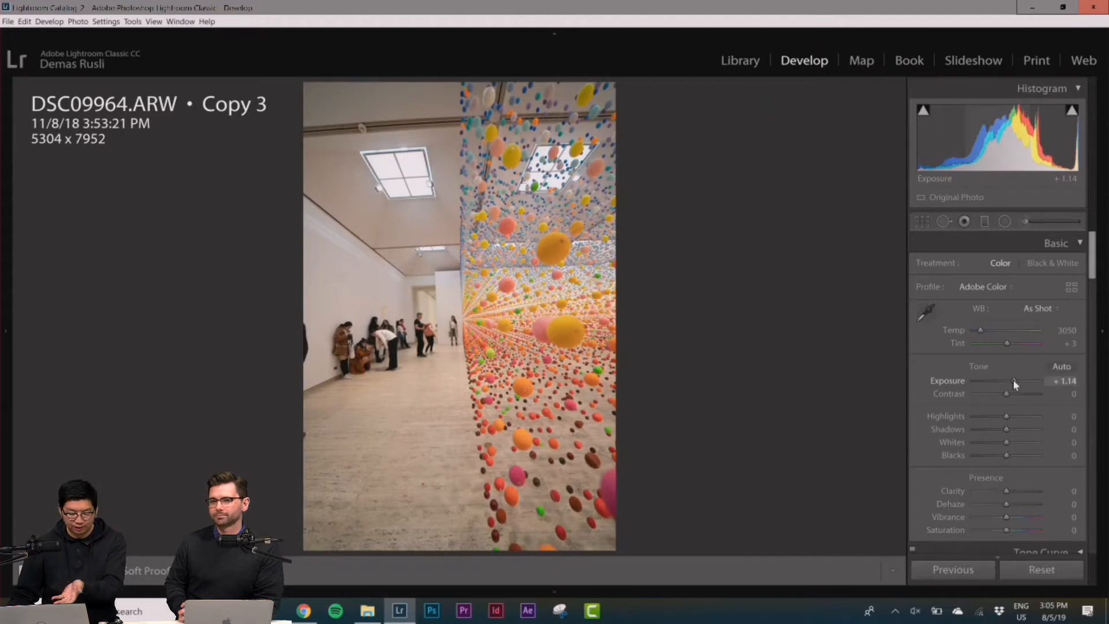
drag(1013, 379, 1013, 379)
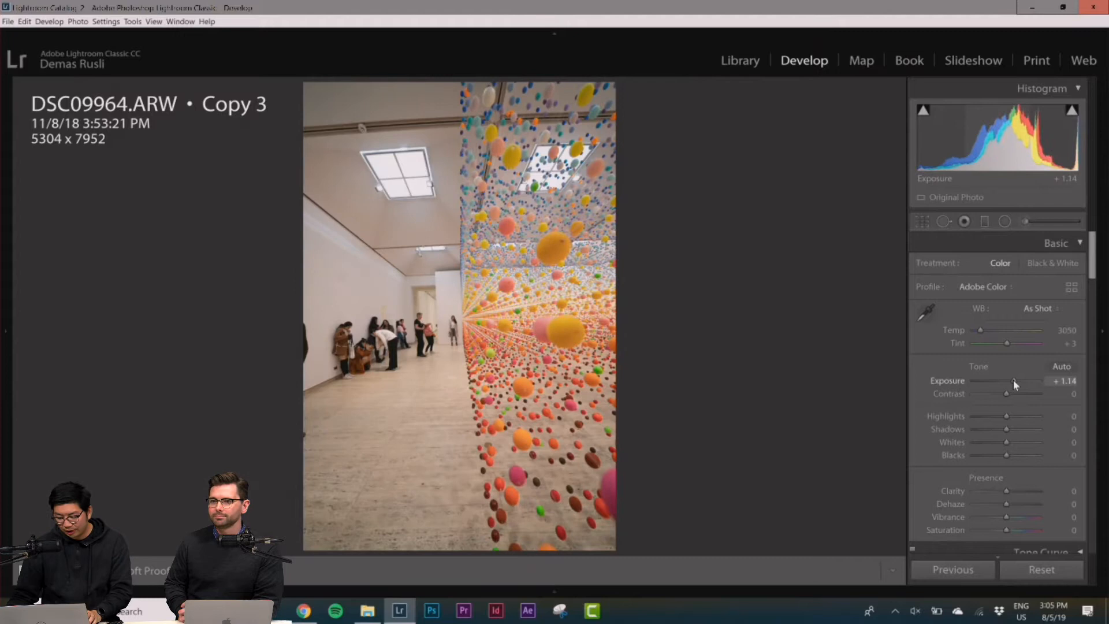
drag(979, 331, 979, 331)
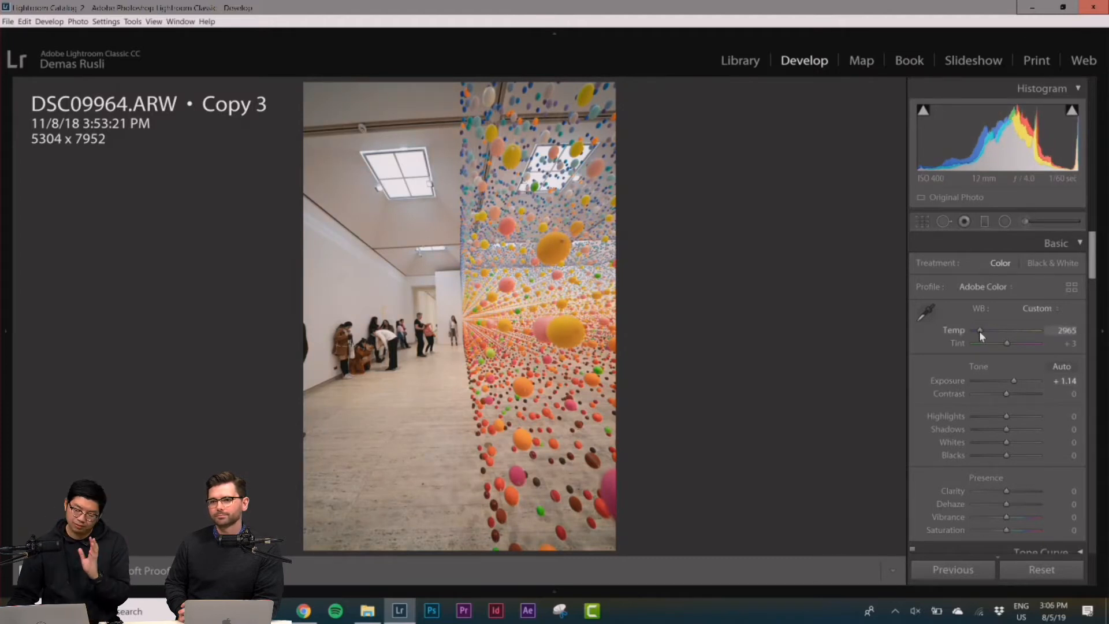
drag(979, 331, 1006, 341)
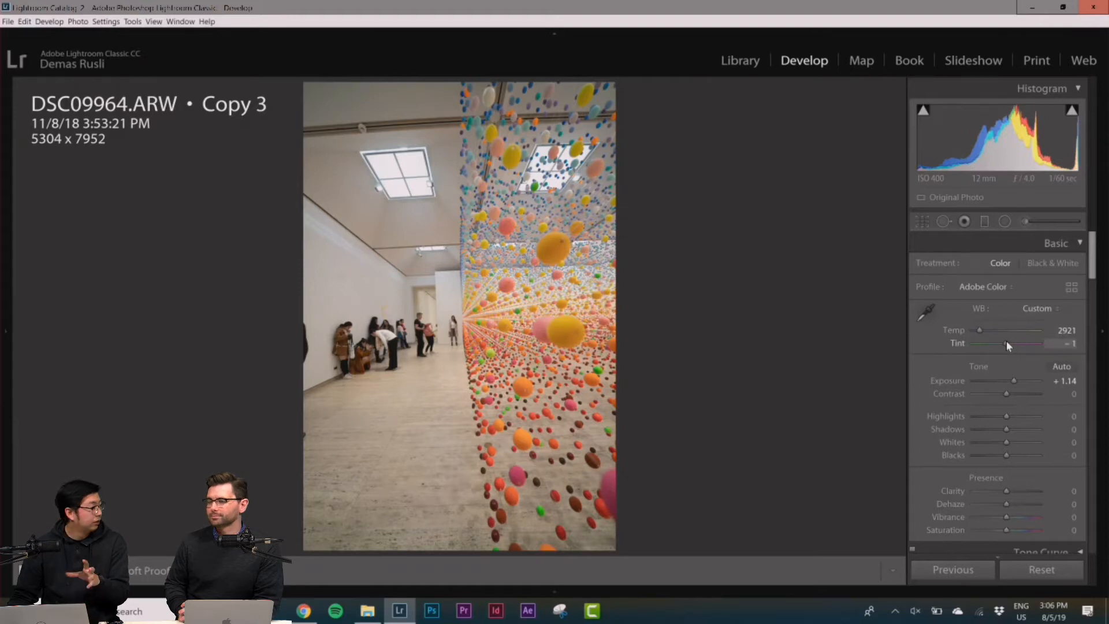
Step: Enable lens profile corrections and chromatic aberration removal for the photo
scroll(975, 383, down, 3)
scroll(975, 383, down, 8)
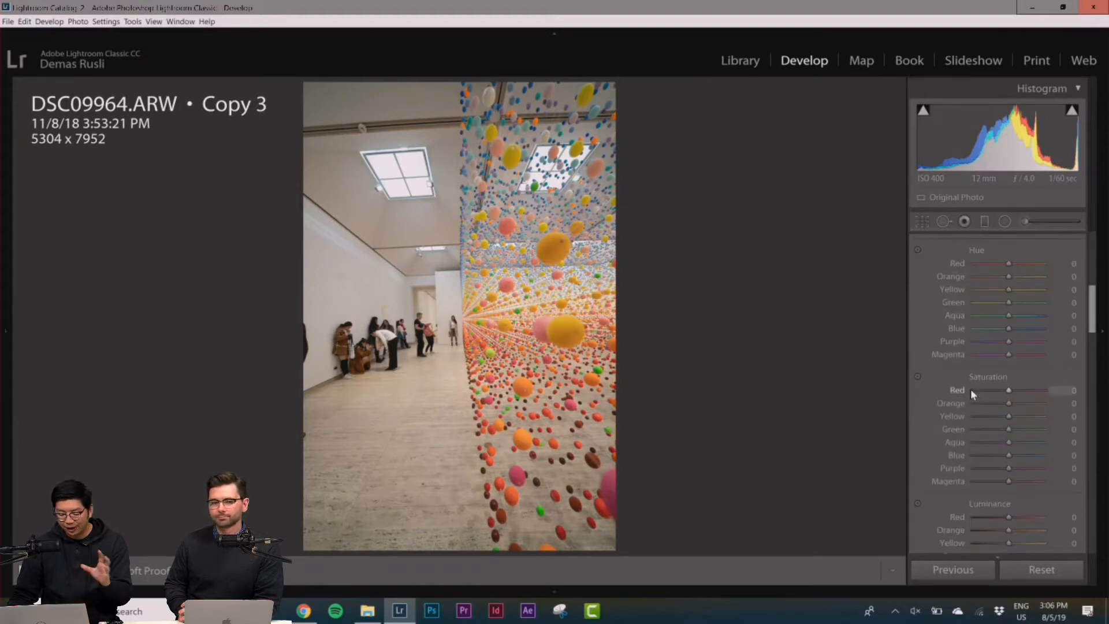
scroll(963, 401, down, 2)
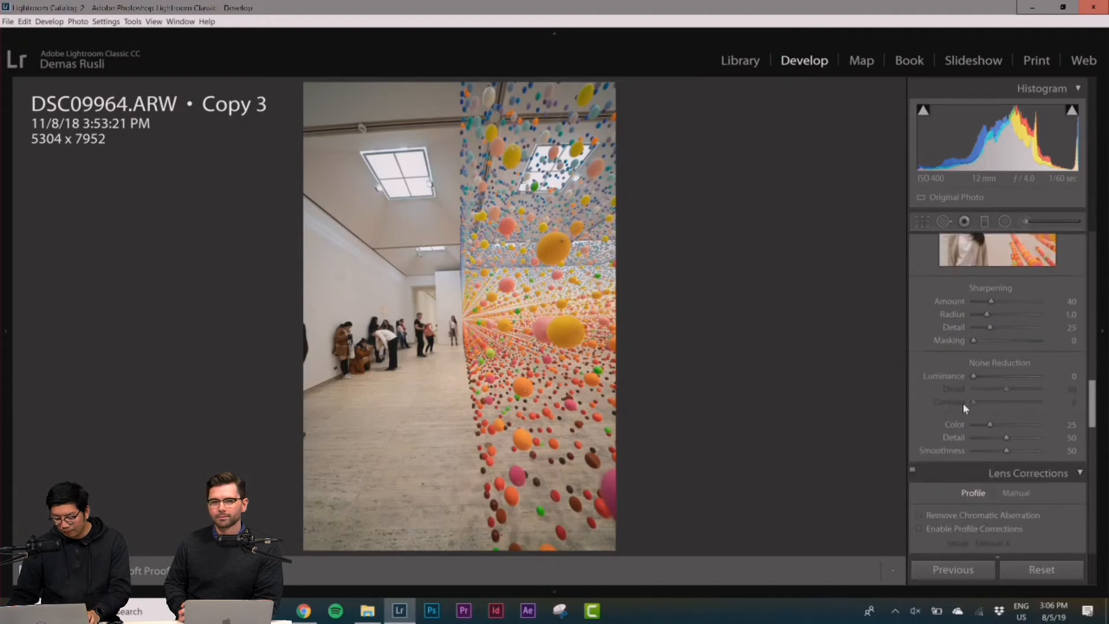
scroll(956, 411, down, 4)
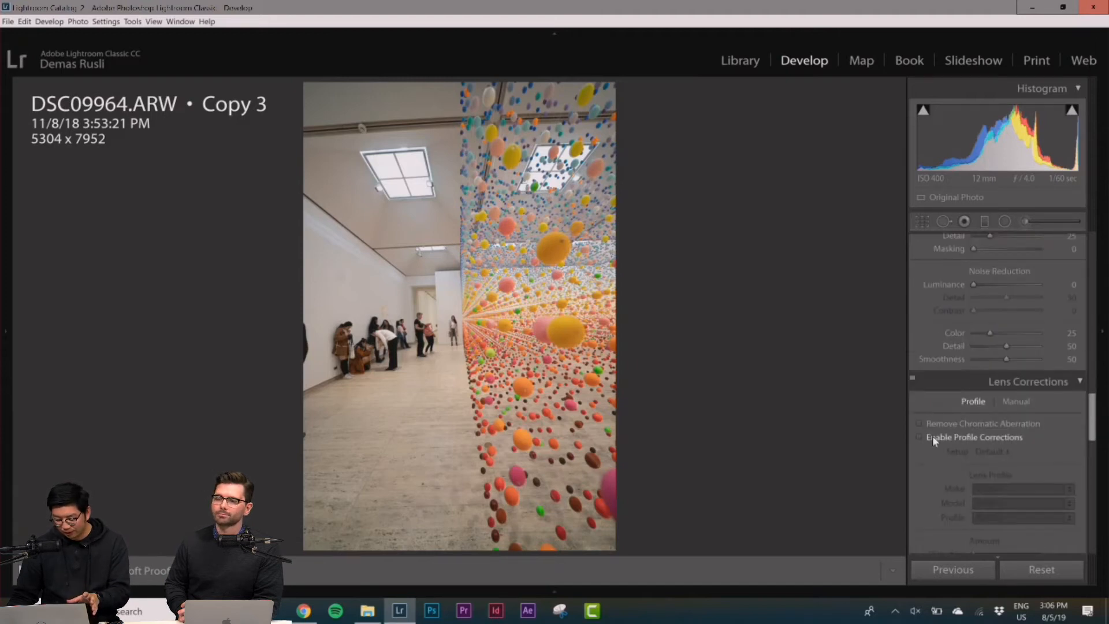
click(932, 436)
click(938, 427)
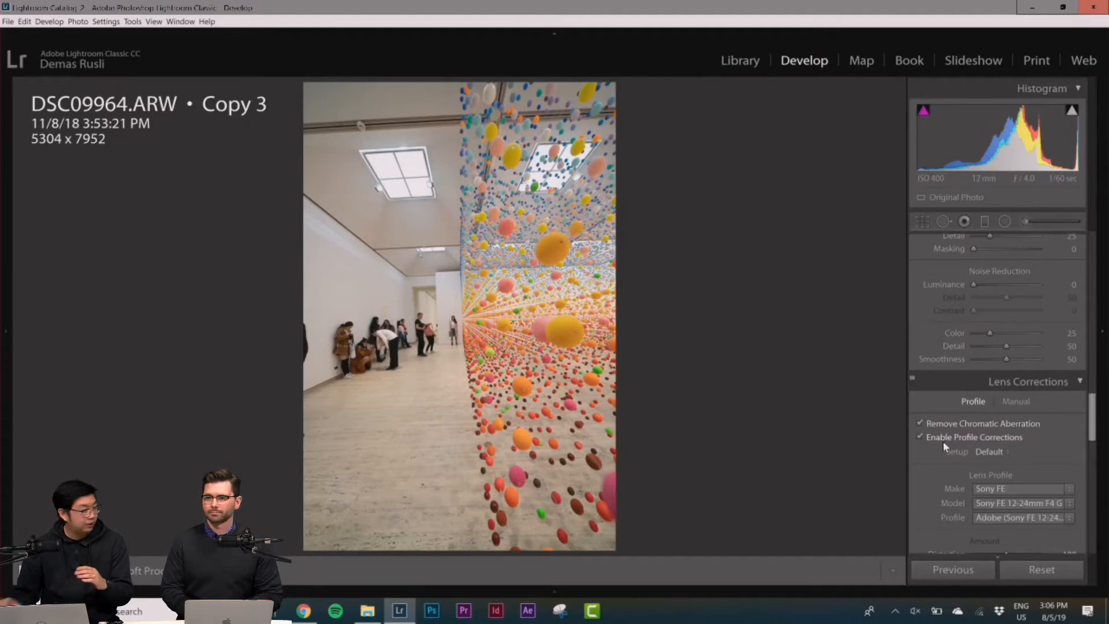
Step: Adjust the basic tone: Contrast +15, Highlights -2, Shadows +32, Whites +15 and Blacks -11
scroll(943, 439, down, 4)
scroll(943, 458, up, 2)
scroll(943, 457, up, 15)
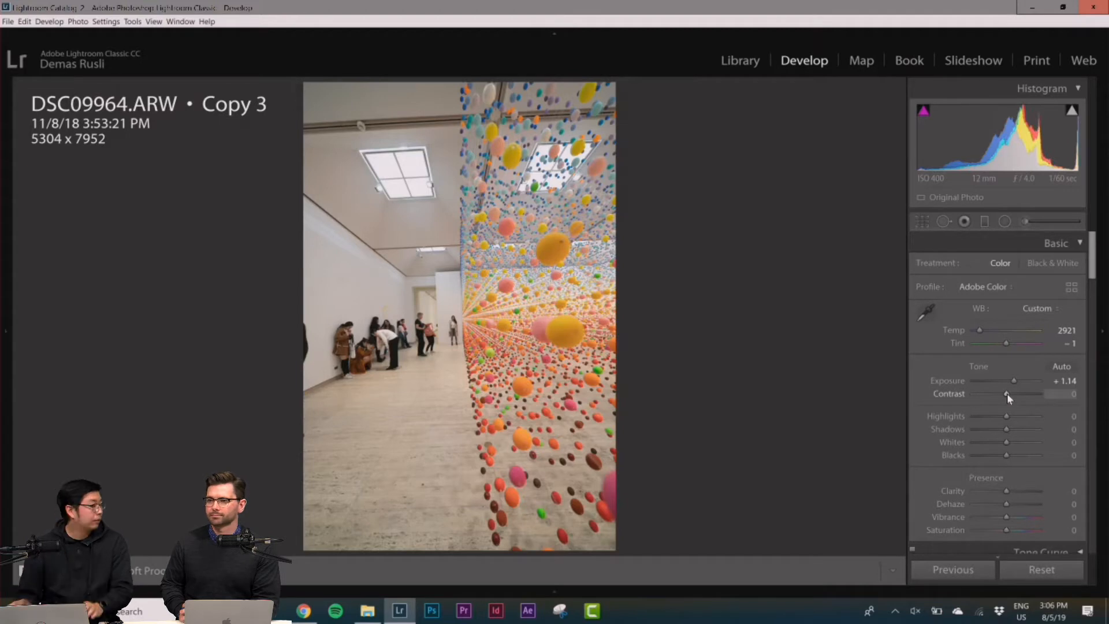
drag(1006, 394, 1018, 424)
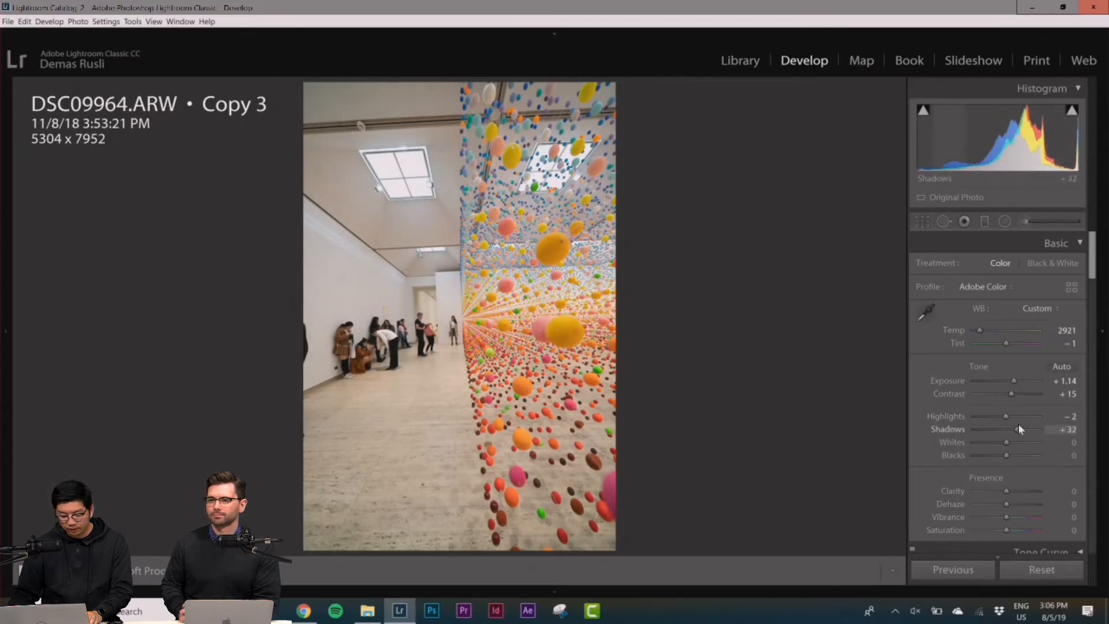
scroll(993, 421, down, 3)
mouse_move(1004, 351)
mouse_down()
mouse_move(1014, 351)
mouse_move(994, 351)
mouse_move(1009, 350)
mouse_move(996, 363)
mouse_move(1015, 361)
mouse_move(1001, 363)
mouse_up()
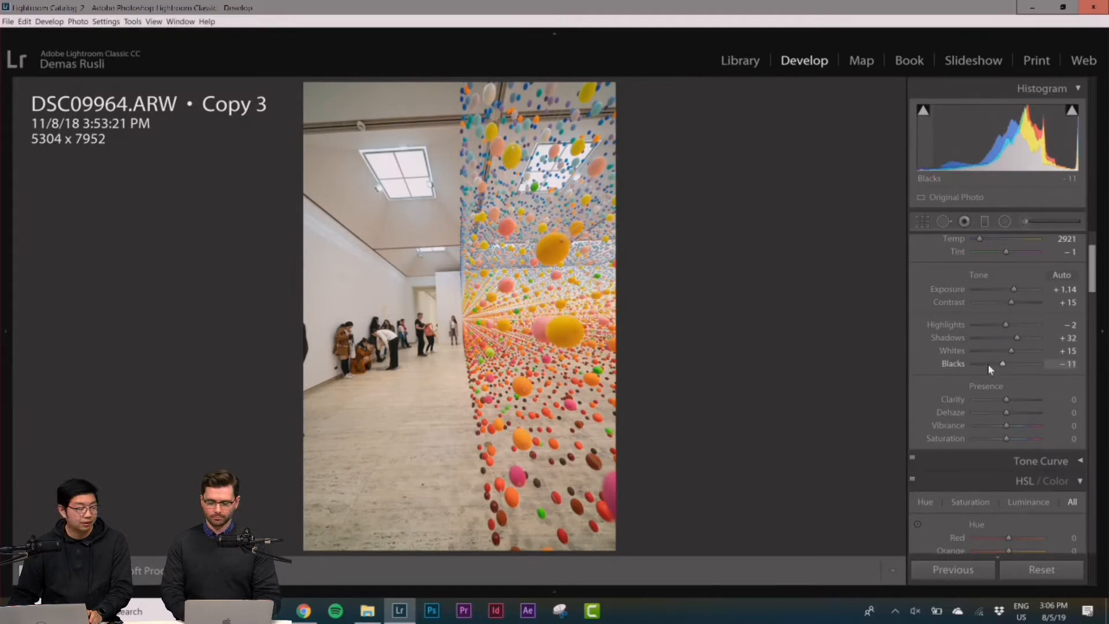
Step: Set the presence values to Clarity +10, Dehaze -4, Vibrance +1 and Saturation +5
scroll(976, 353, down, 3)
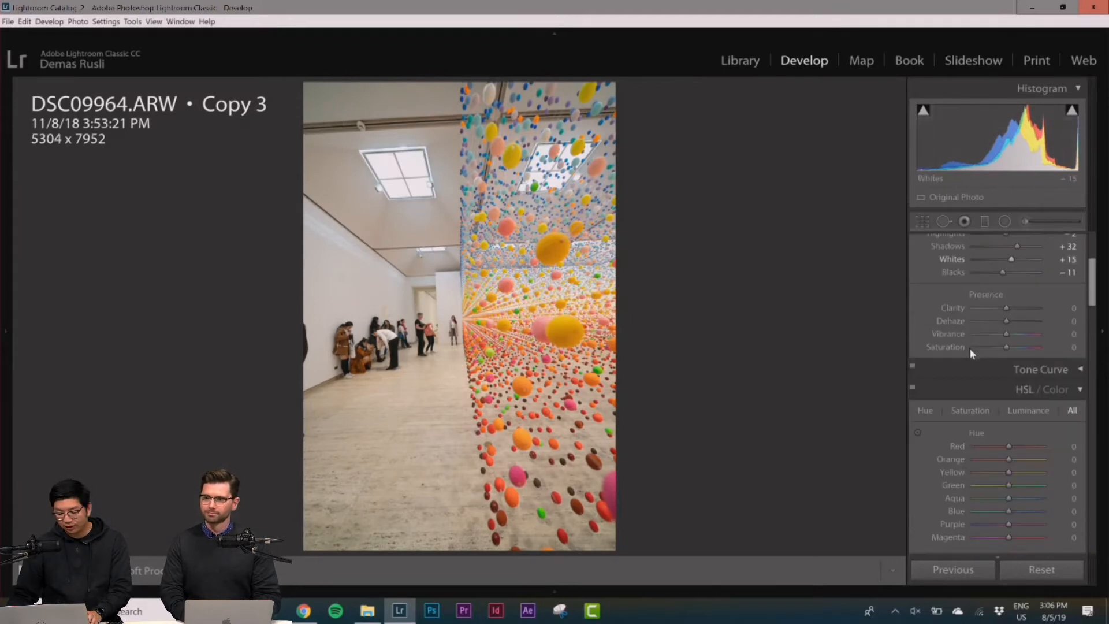
drag(1008, 306, 1003, 317)
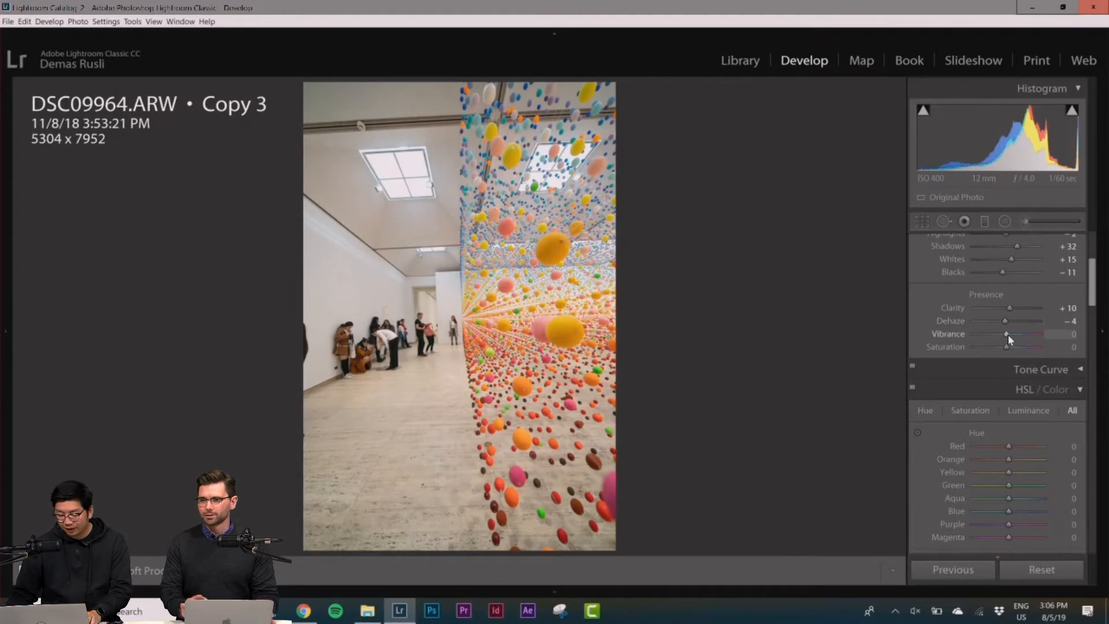
mouse_move(1007, 335)
mouse_down()
mouse_move(1020, 334)
mouse_move(993, 332)
mouse_move(1007, 331)
mouse_move(1007, 343)
mouse_up()
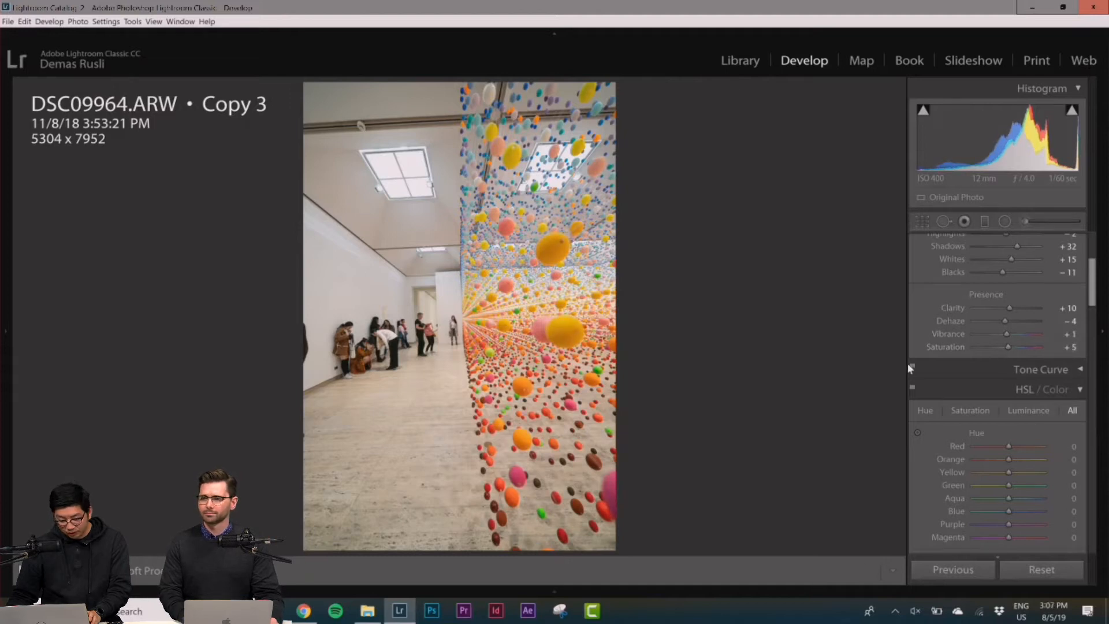
Step: Set the HSL saturation to red +21, orange +16, green -20, aqua +48, blue +25, purple +14 and magenta +13
scroll(908, 368, down, 4)
scroll(909, 368, down, 2)
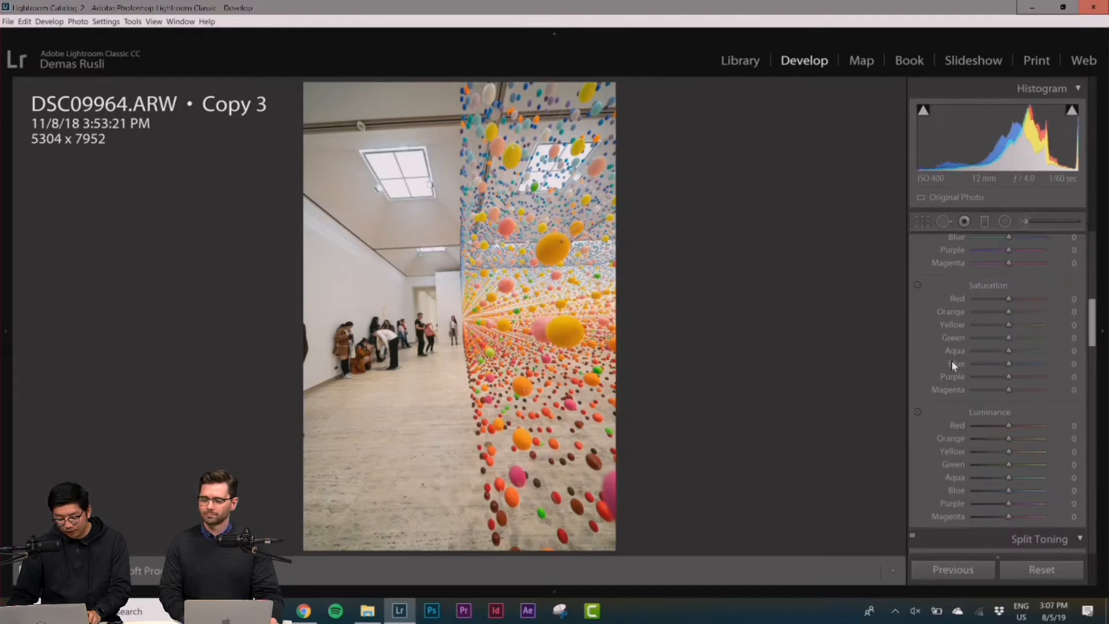
scroll(965, 351, up, 2)
drag(1007, 388, 1009, 415)
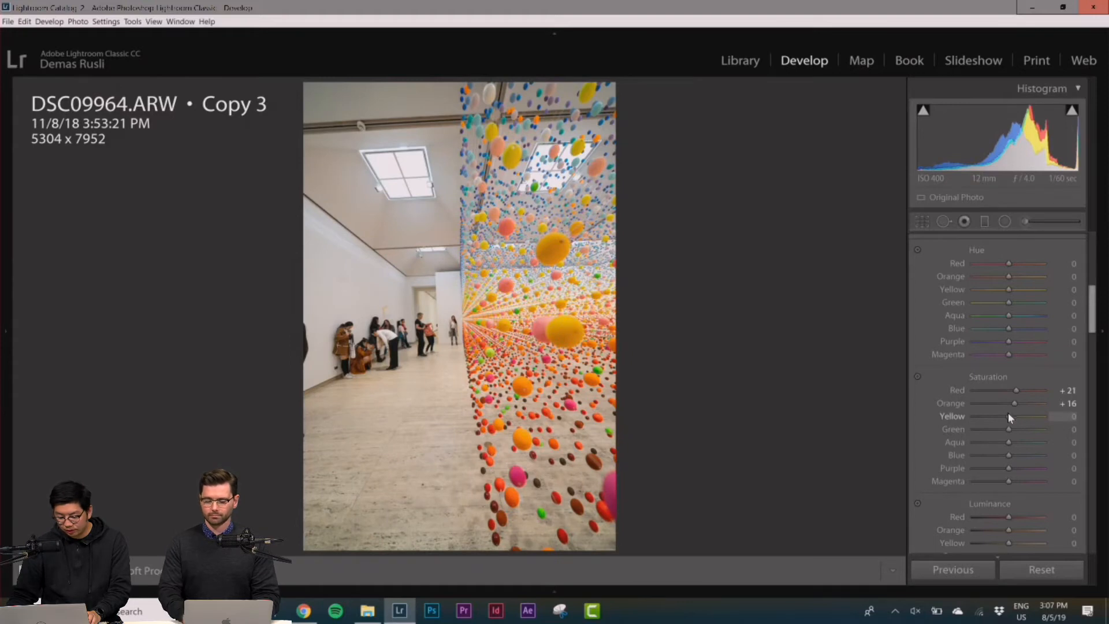
drag(1006, 428, 1014, 481)
Step: Set the HSL hue to red -9, orange -7, yellow -5, green +13, aqua -9, blue -9, purple -13 and magenta -2
drag(999, 262, 1006, 316)
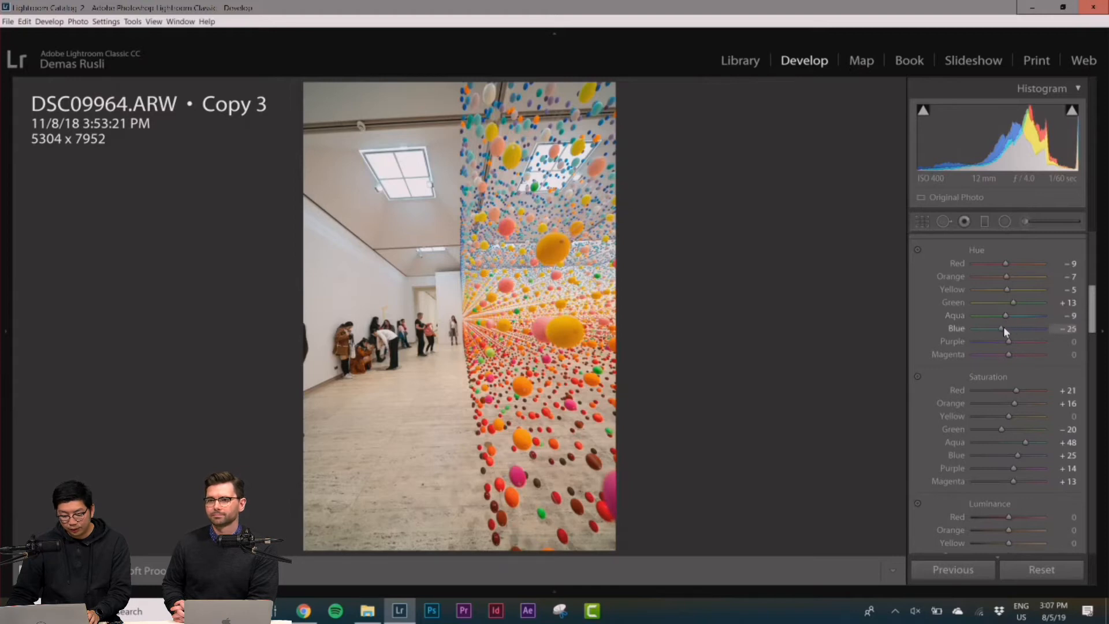
drag(1003, 326, 1015, 409)
Step: Set the HSL luminance to red -6, orange +47, yellow +18, green +19, aqua +11, blue -12, purple +15 and magenta +2
scroll(1007, 353, down, 5)
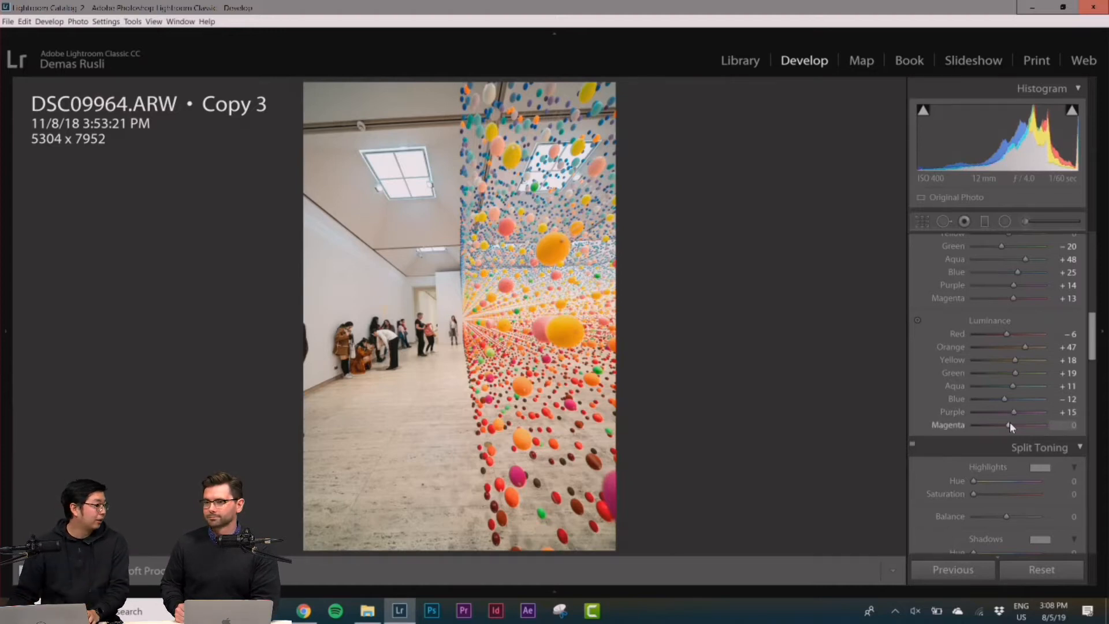
mouse_move(1008, 425)
mouse_down()
mouse_move(1019, 425)
mouse_move(1006, 423)
mouse_up()
Step: Split-tone the highlights with hue 207 and saturation 4, and the shadows with hue 158 and saturation 0
scroll(938, 434, down, 3)
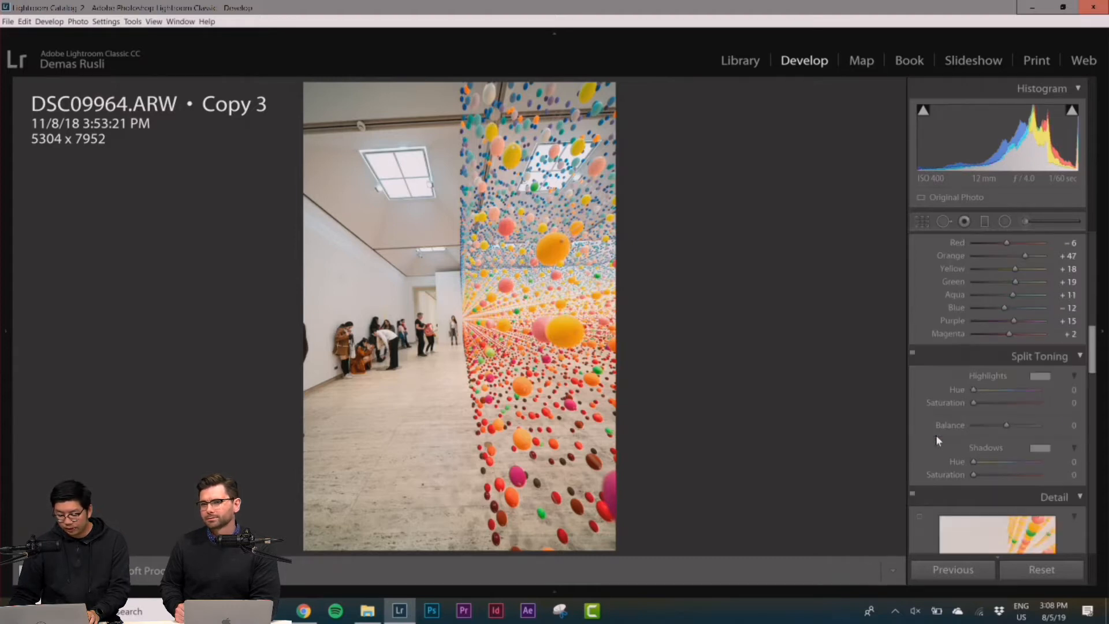
mouse_move(975, 401)
mouse_down()
mouse_move(1013, 390)
mouse_move(976, 400)
mouse_up()
scroll(976, 400, down, 2)
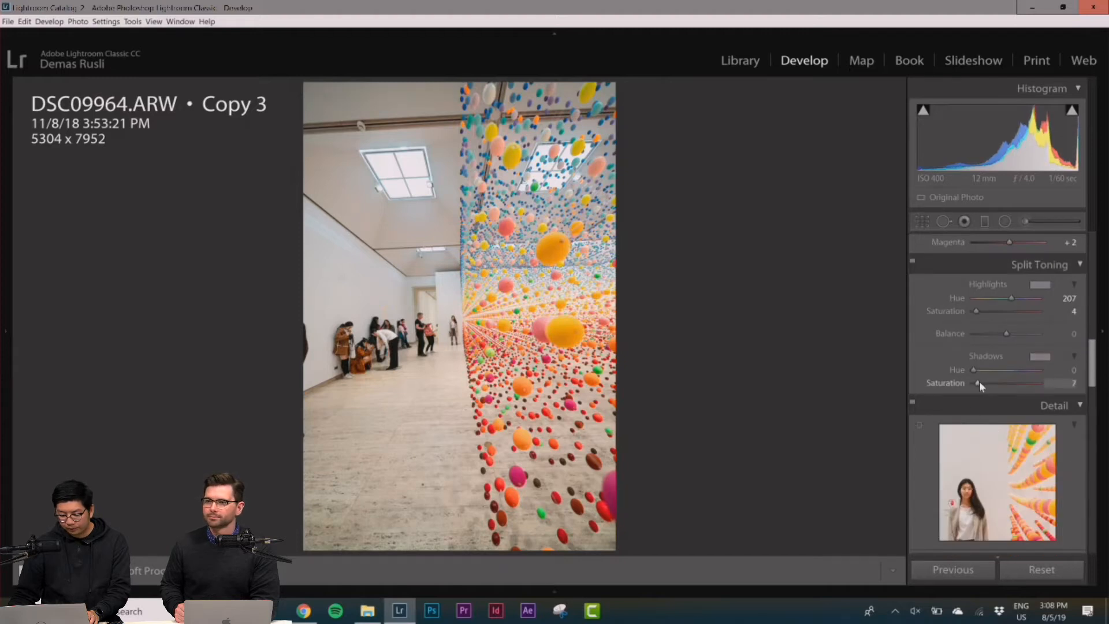
mouse_move(974, 370)
mouse_down()
mouse_move(1013, 369)
mouse_move(972, 384)
mouse_up()
Step: Set sharpening to Amount 86, Radius 0.5, Detail 44 and Masking 59, and luminance noise reduction to 10
scroll(948, 365, down, 6)
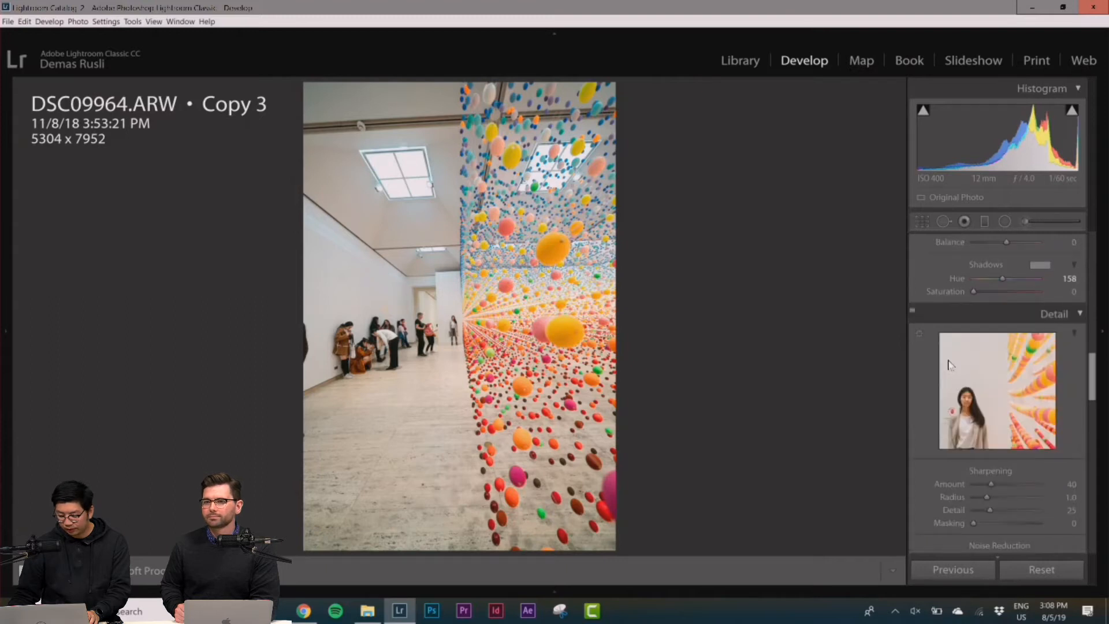
drag(991, 301, 1011, 298)
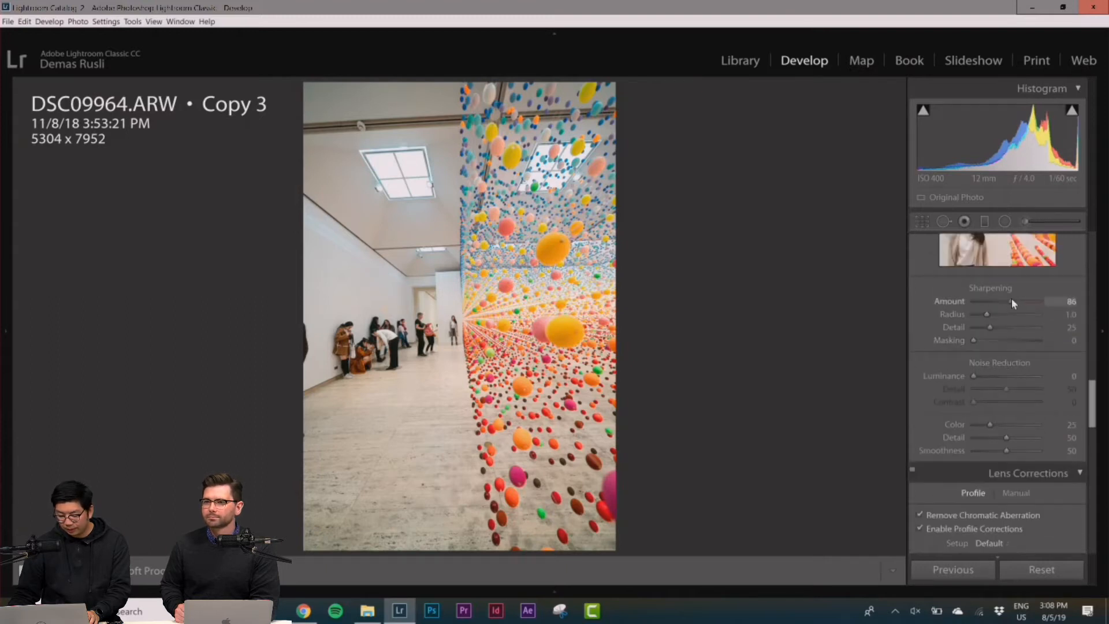
click(1003, 325)
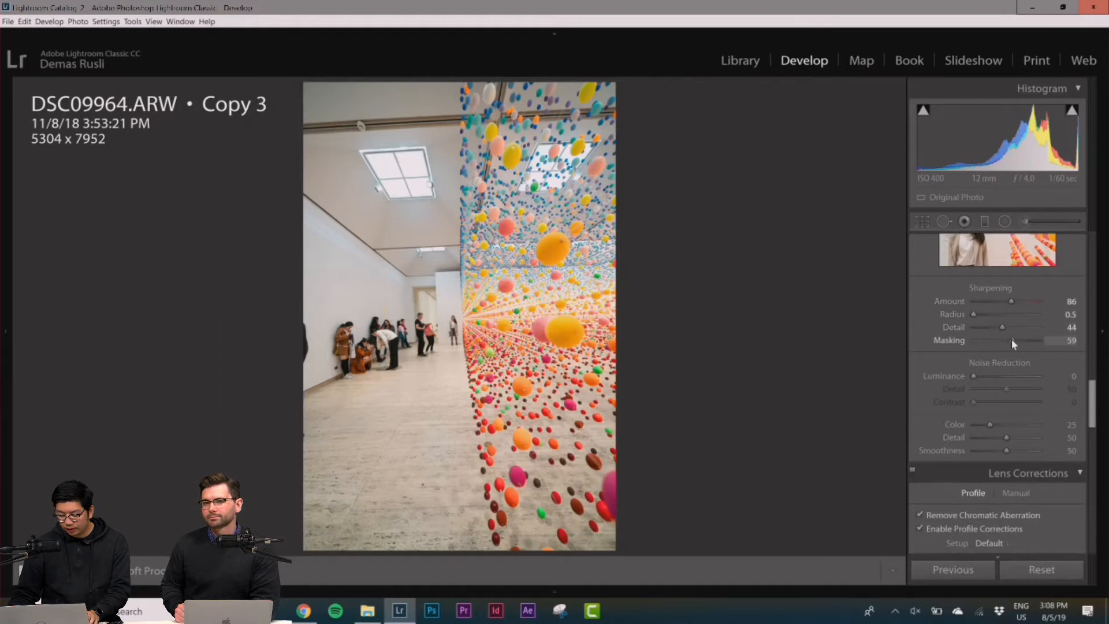
drag(975, 376, 981, 374)
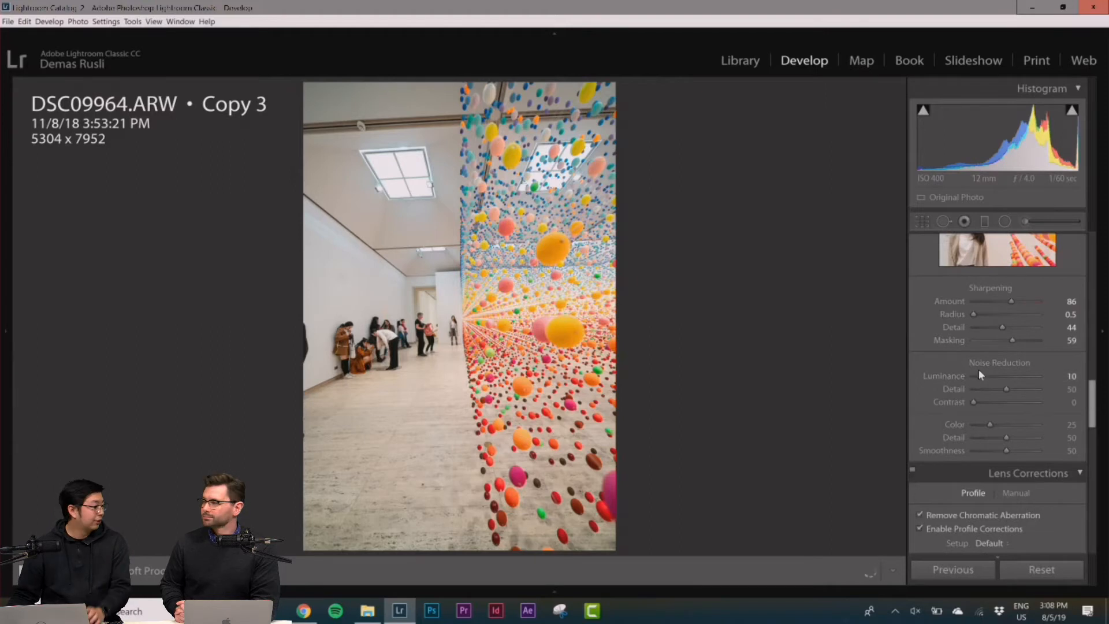
Step: Boost the photo's overall colour by setting Vibrance to +16 and Saturation to +10
scroll(978, 367, up, 10)
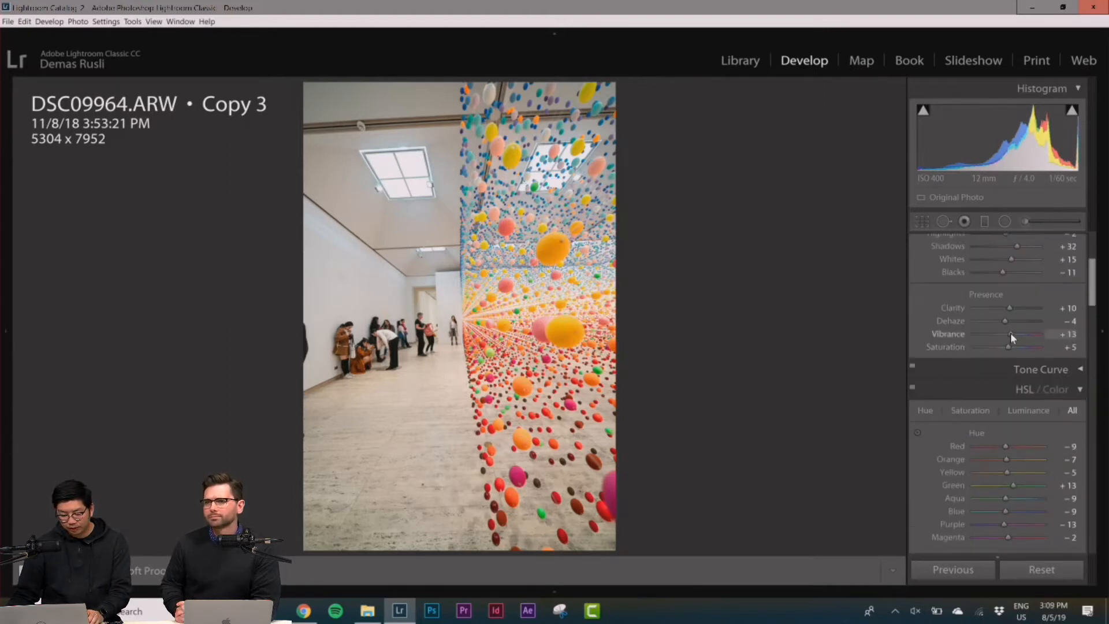
drag(1007, 345, 1013, 345)
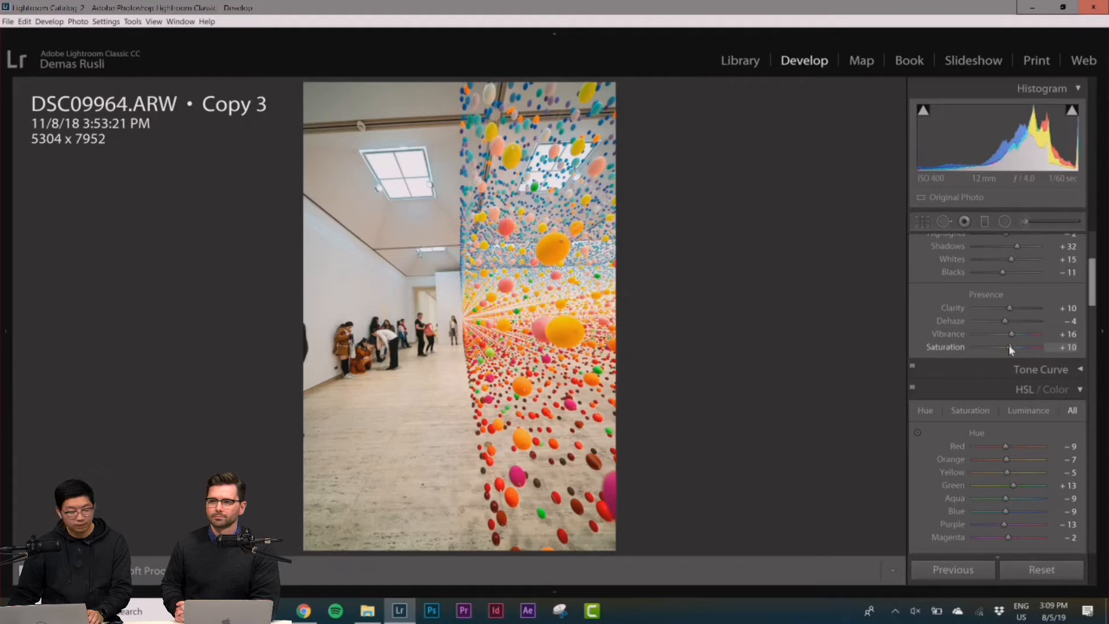
Step: Send the developed photo to Adobe Photoshop for further editing
right_click(459, 234)
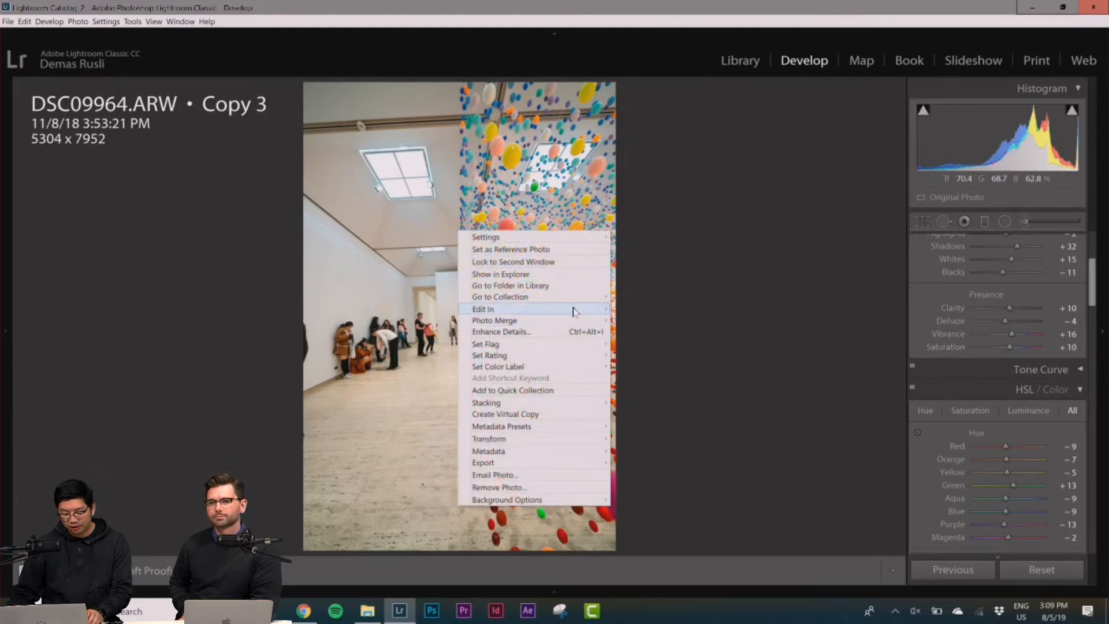
mouse_move(573, 309)
click(624, 309)
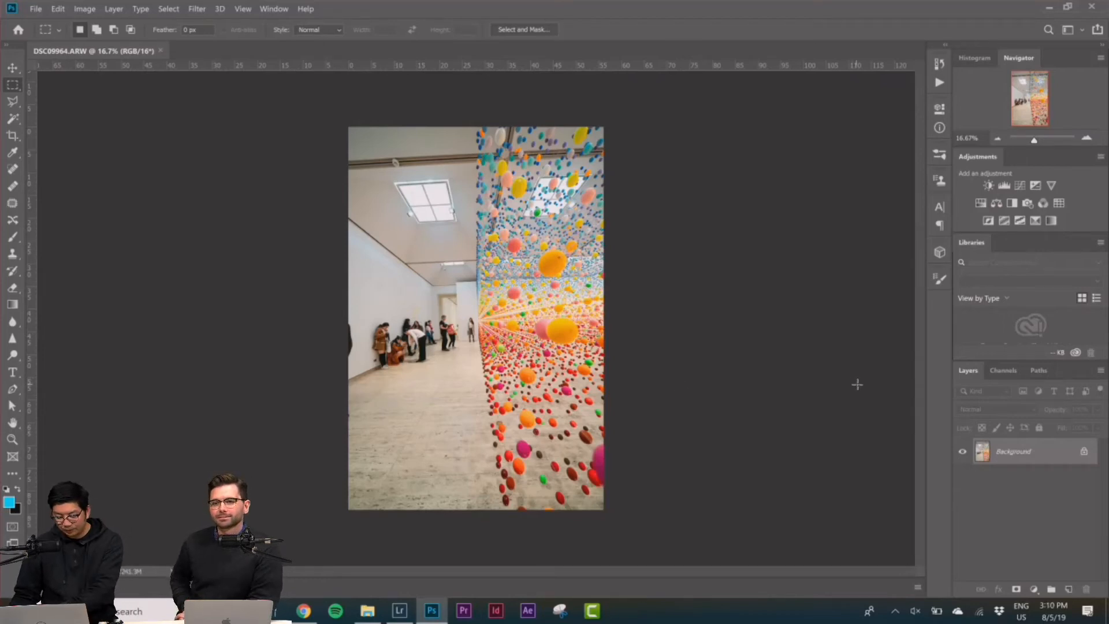
Step: Convert the locked Background into a regular layer with the default name, Normal mode and 100% opacity
key(ctrl+plus)
key(ctrl+minus)
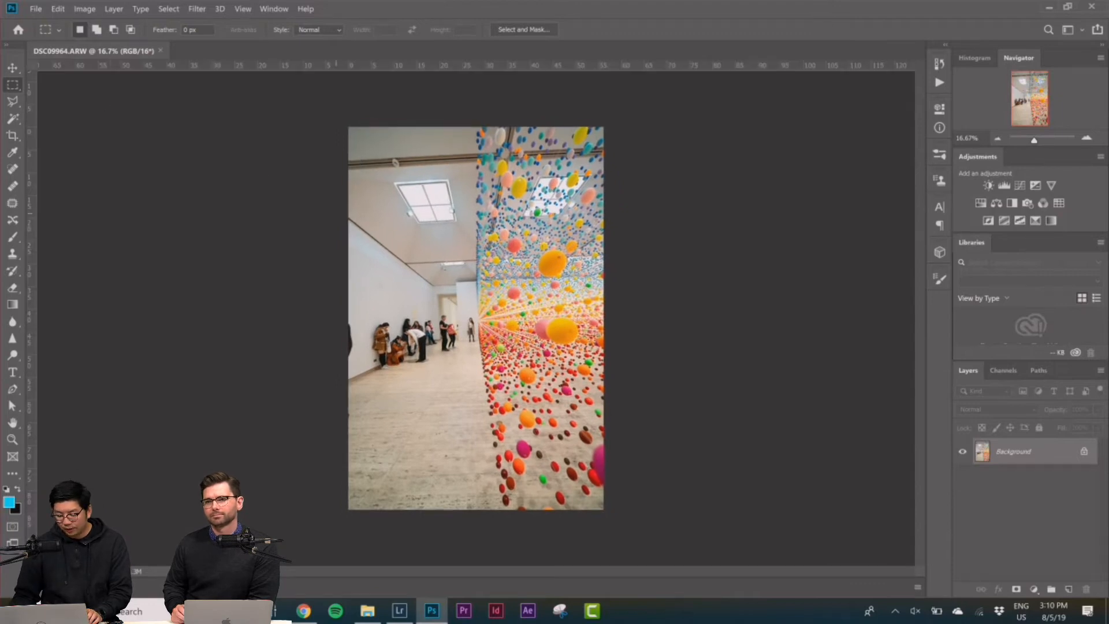
double_click(980, 453)
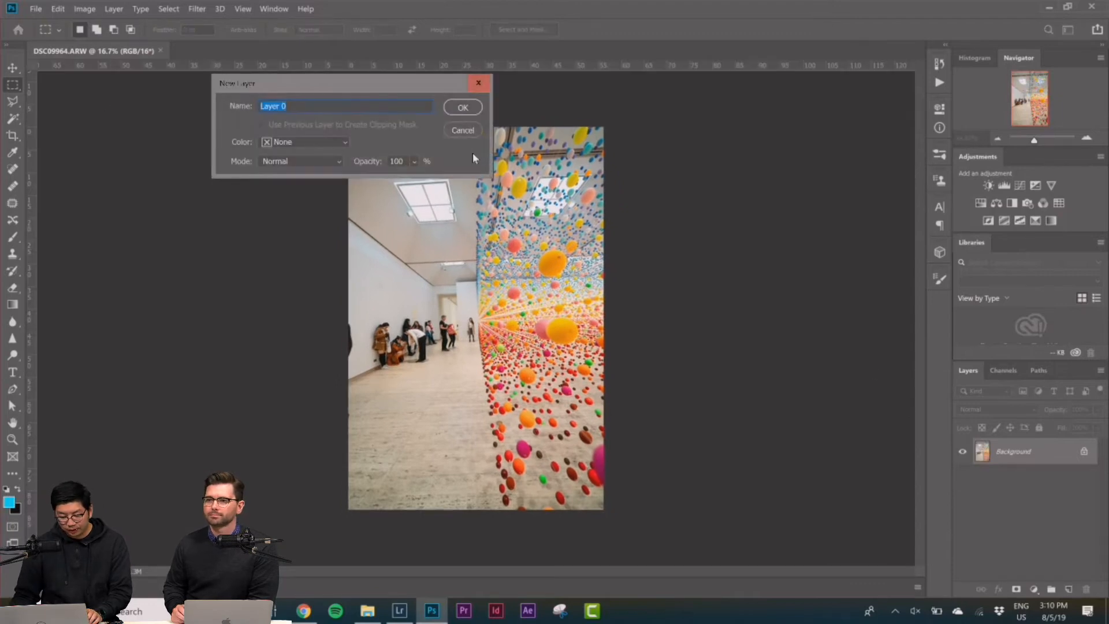
click(462, 108)
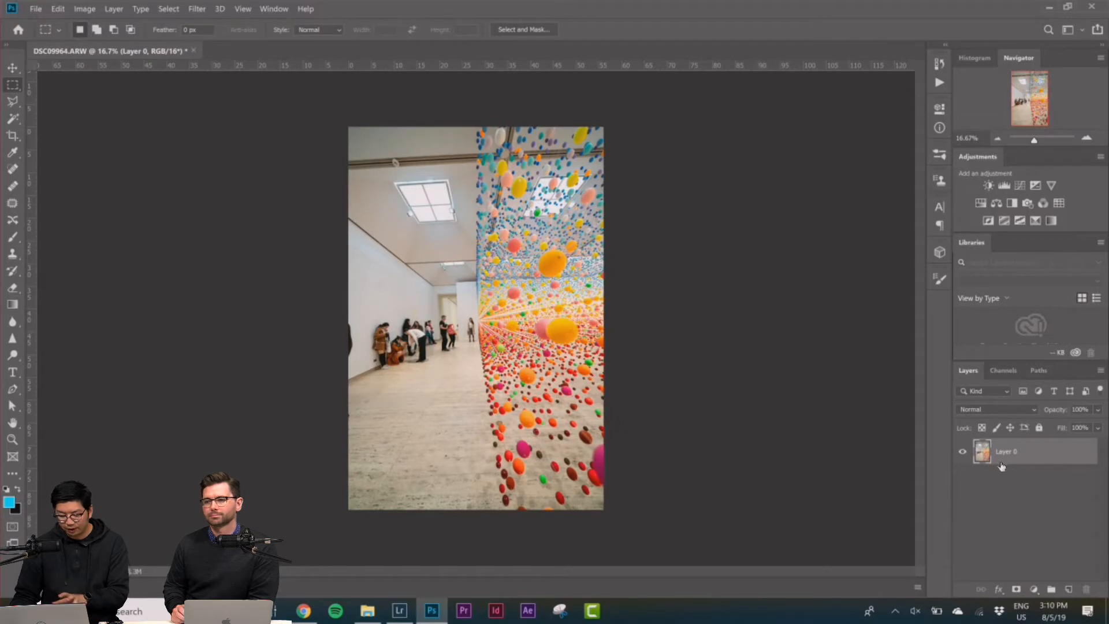
Step: Place a vertical guide down the photo's centre and three horizontal guides at the ceiling beam, back wall and floor area as alignment references
drag(31, 228, 476, 247)
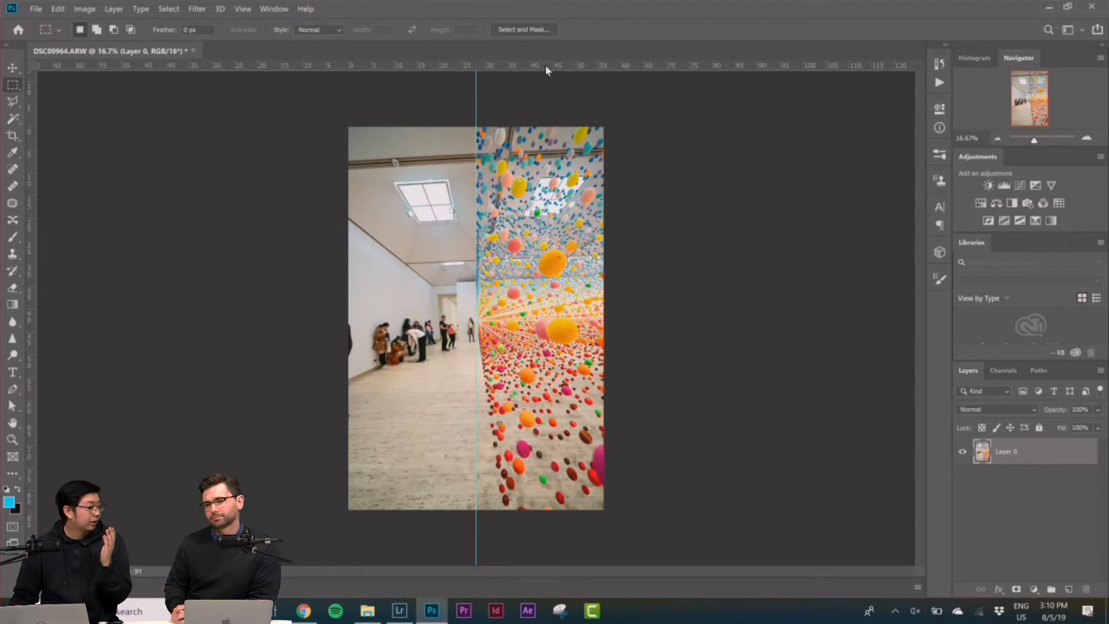
drag(546, 65, 508, 276)
drag(569, 67, 573, 148)
drag(586, 64, 541, 342)
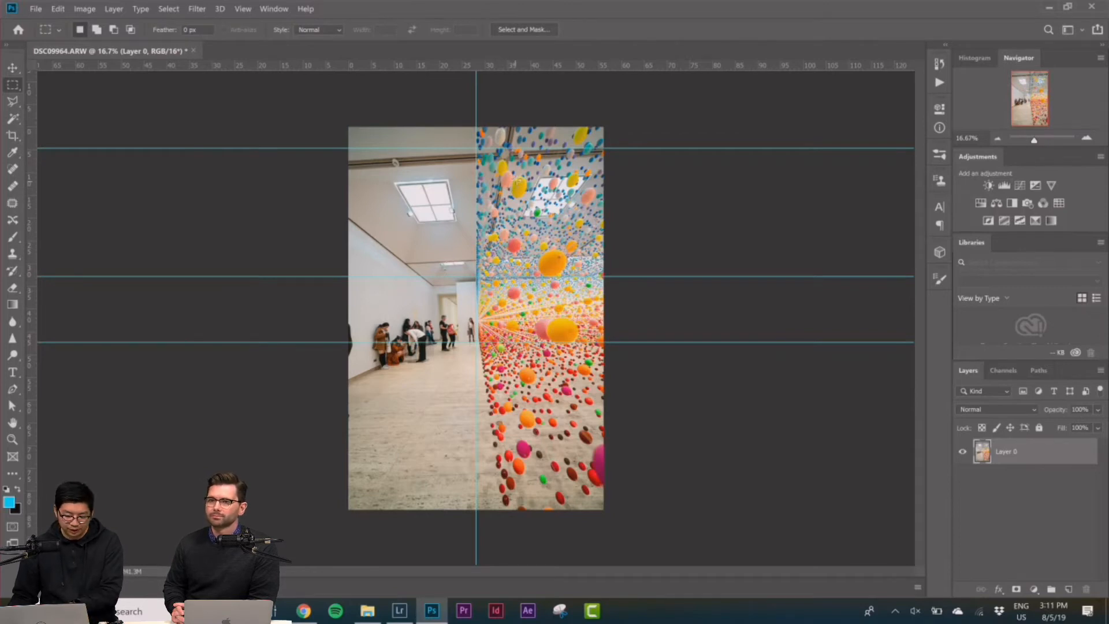
Step: Distort the layer by raising its upper-left corner to level the ceiling beam with the guide, and add another horizontal guide through the crowd
key(ctrl+t)
right_click(519, 184)
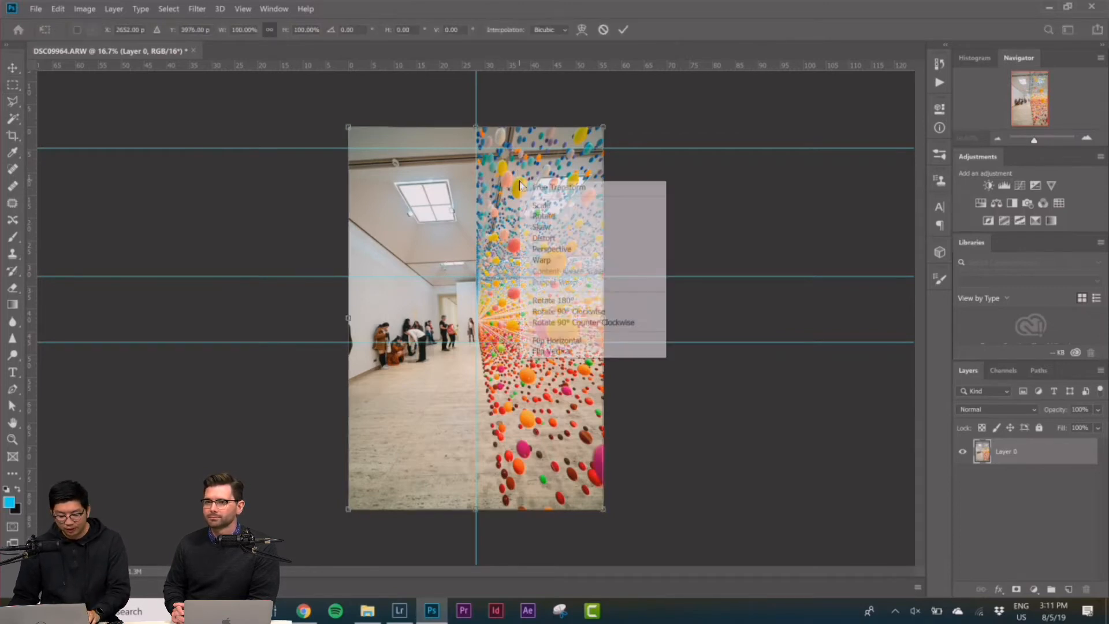
click(551, 239)
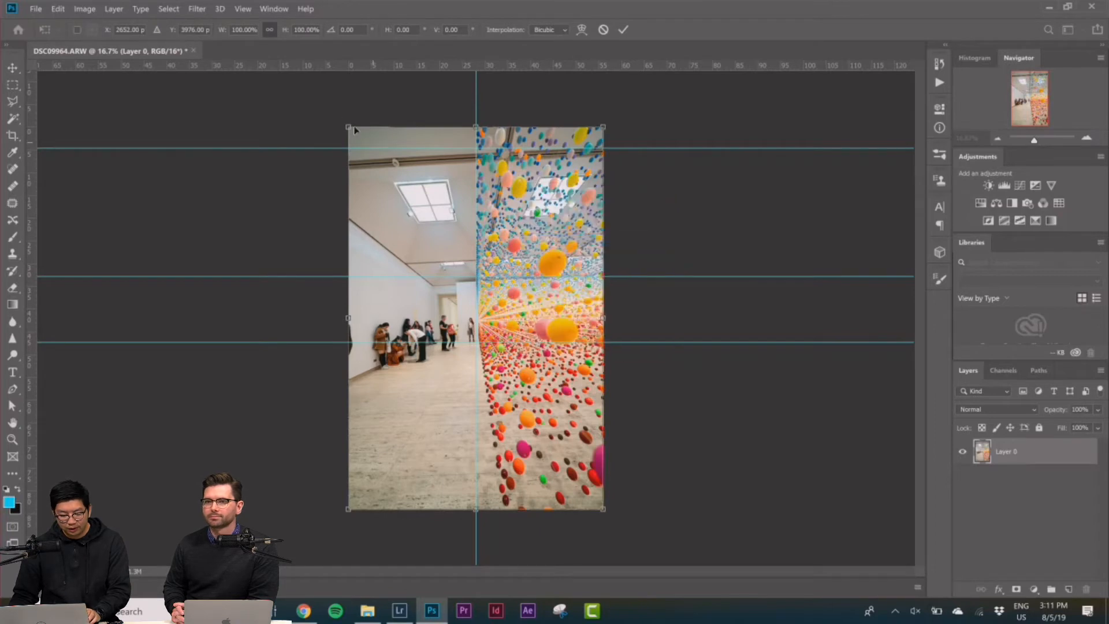
drag(347, 126, 352, 110)
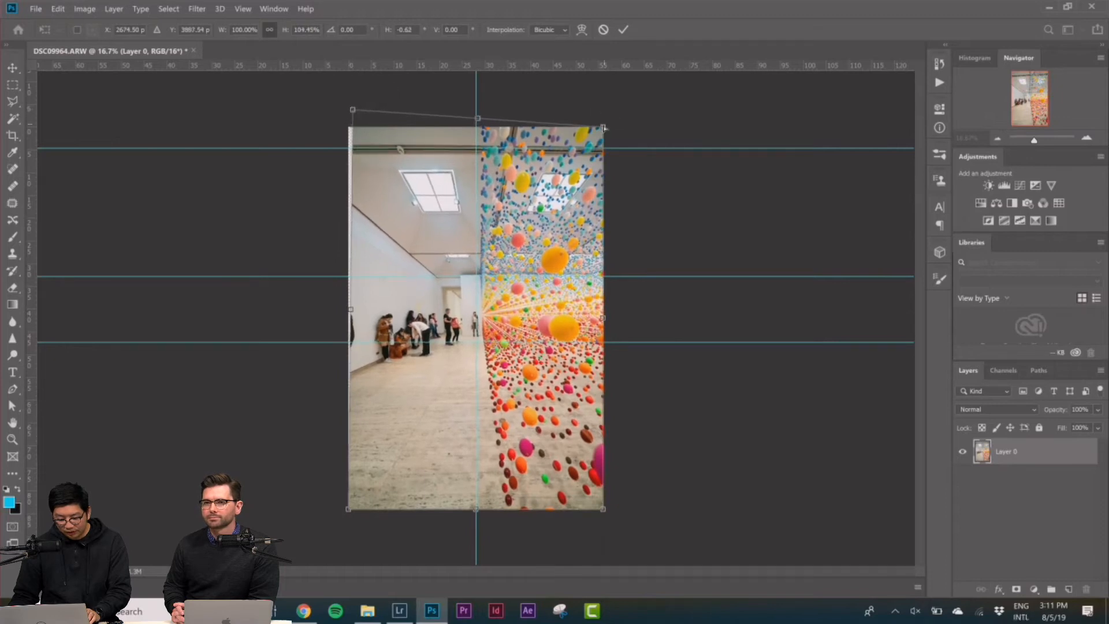
drag(603, 128, 605, 130)
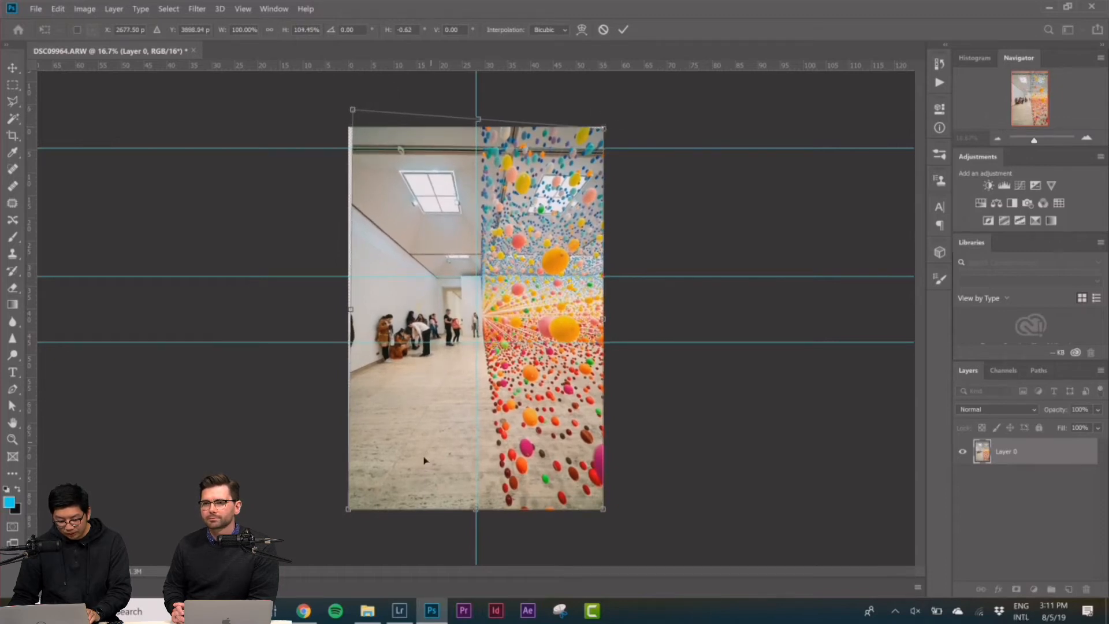
drag(581, 68, 615, 336)
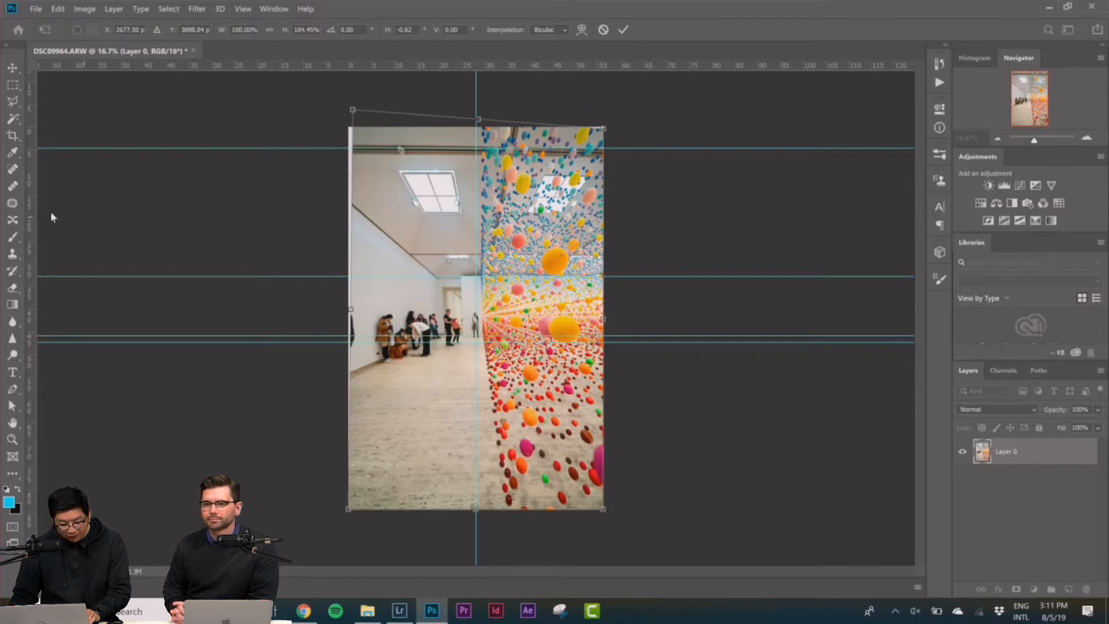
key(Return)
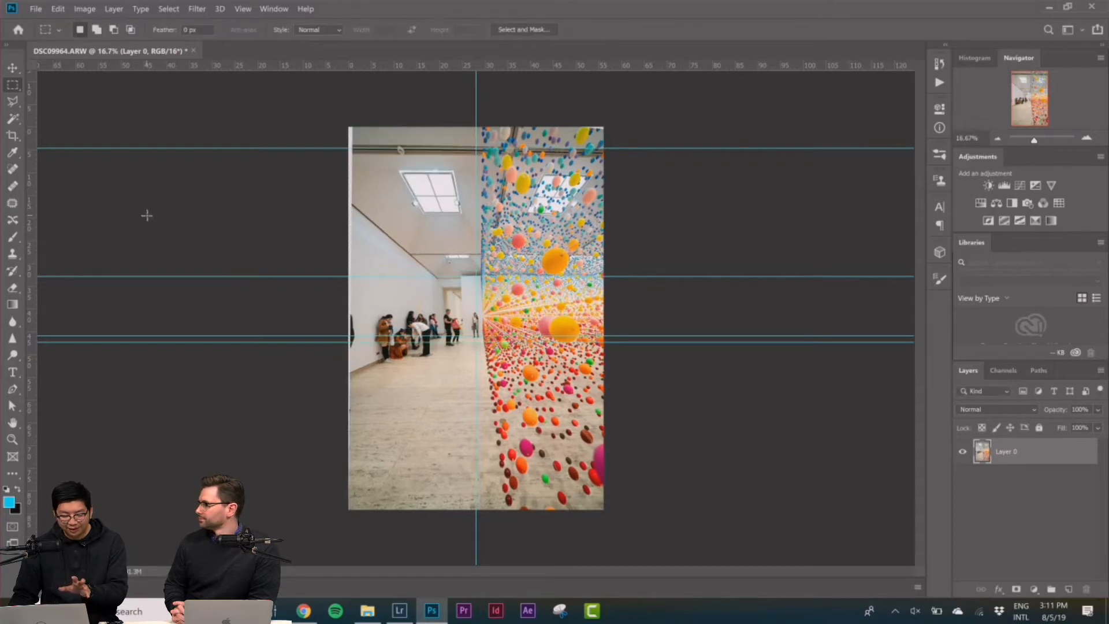
Step: Add a vertical guide just left of the photo's centre and distort the layer by shifting its upper-left corner slightly inward
drag(32, 214, 464, 236)
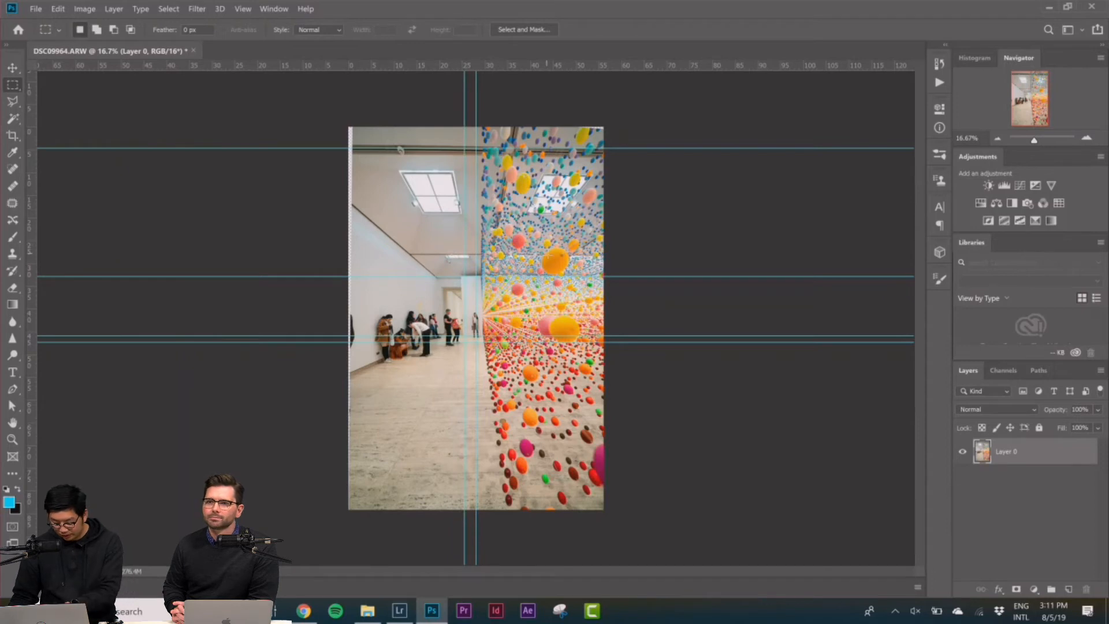
key(ctrl+plus)
scroll(547, 255, left, 1)
scroll(547, 255, up, 3)
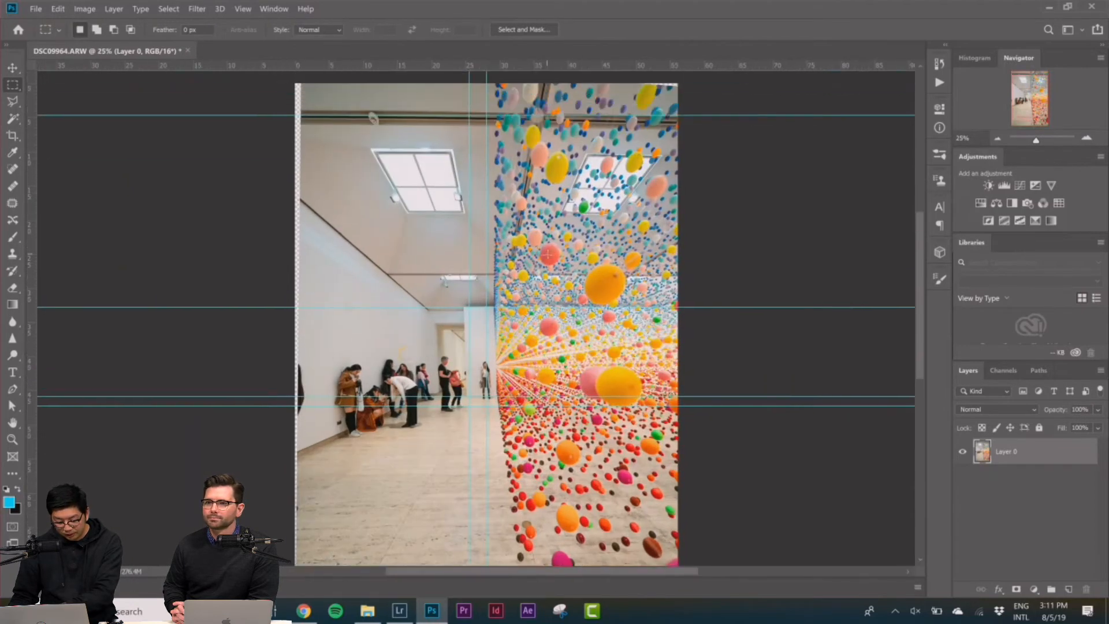
right_click(545, 184)
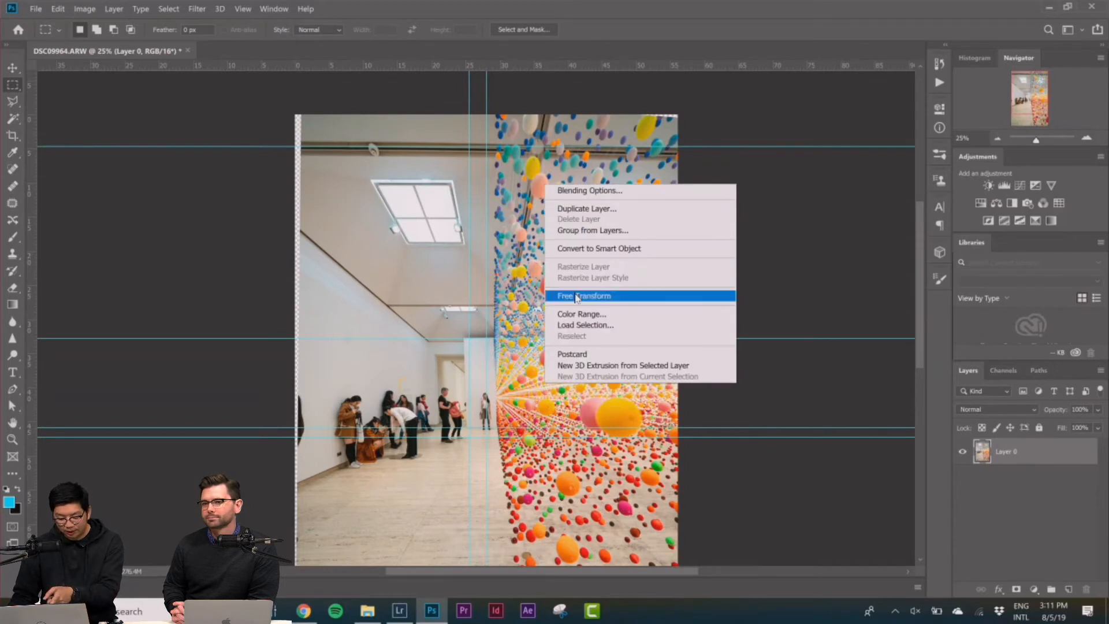
click(576, 296)
right_click(558, 203)
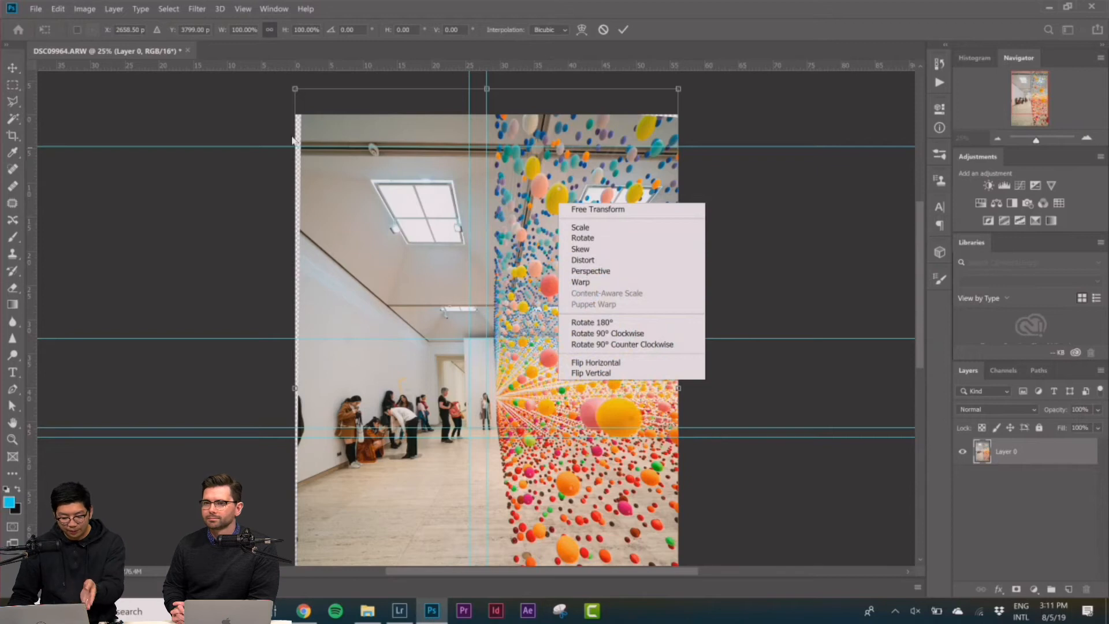
click(611, 265)
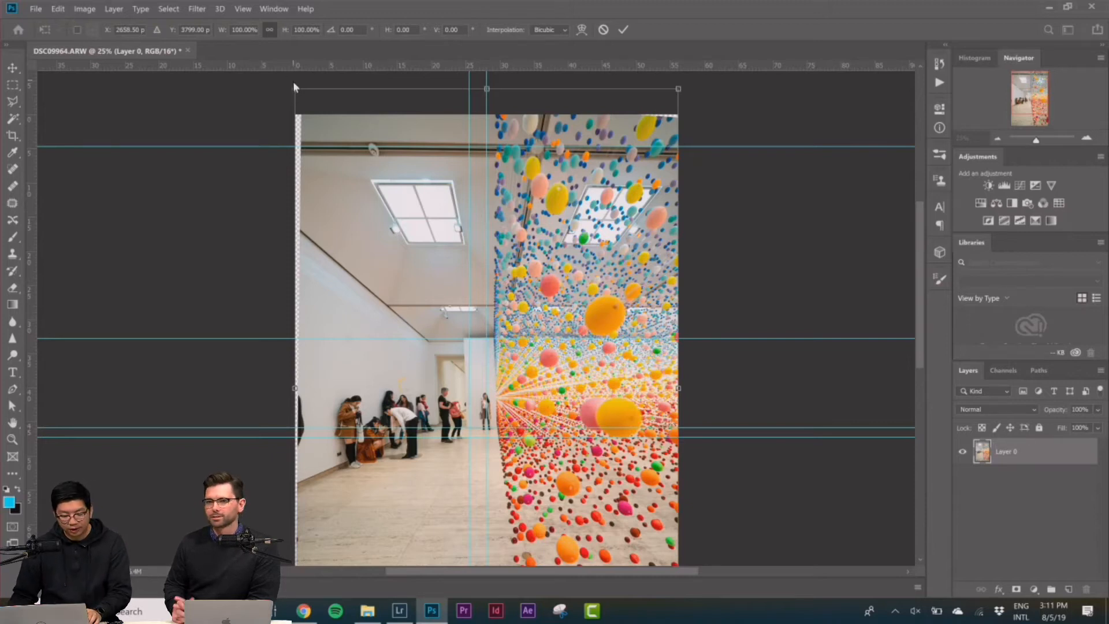
drag(294, 88, 301, 89)
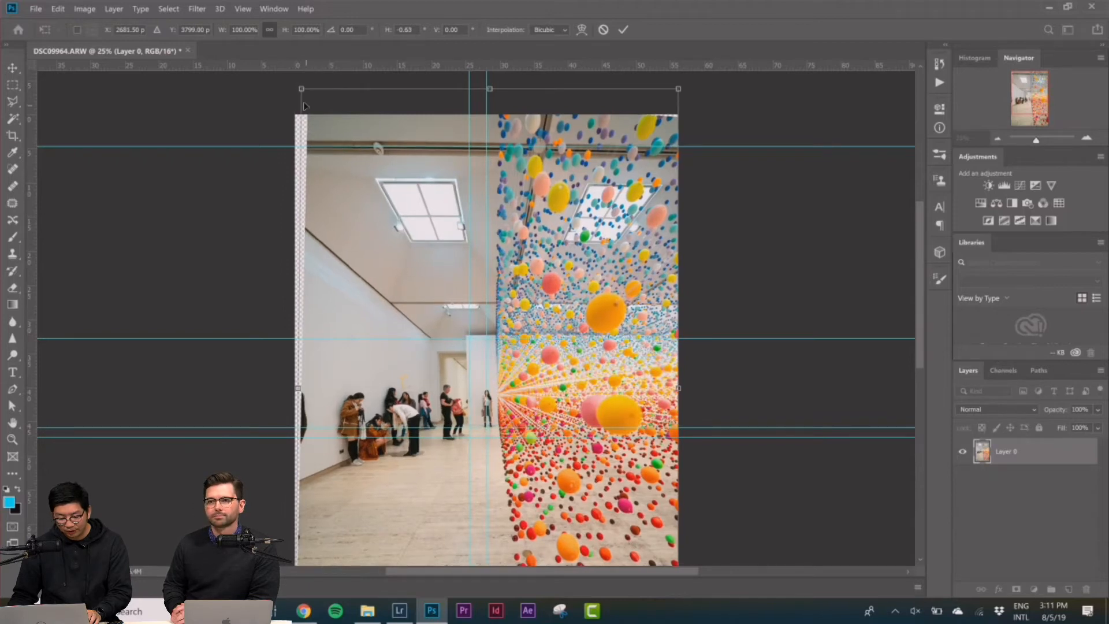
drag(302, 90, 303, 93)
Step: Distort the layer's upper-left corner further inward to straighten the gallery's vertical lines against the guides
scroll(609, 182, down, 2)
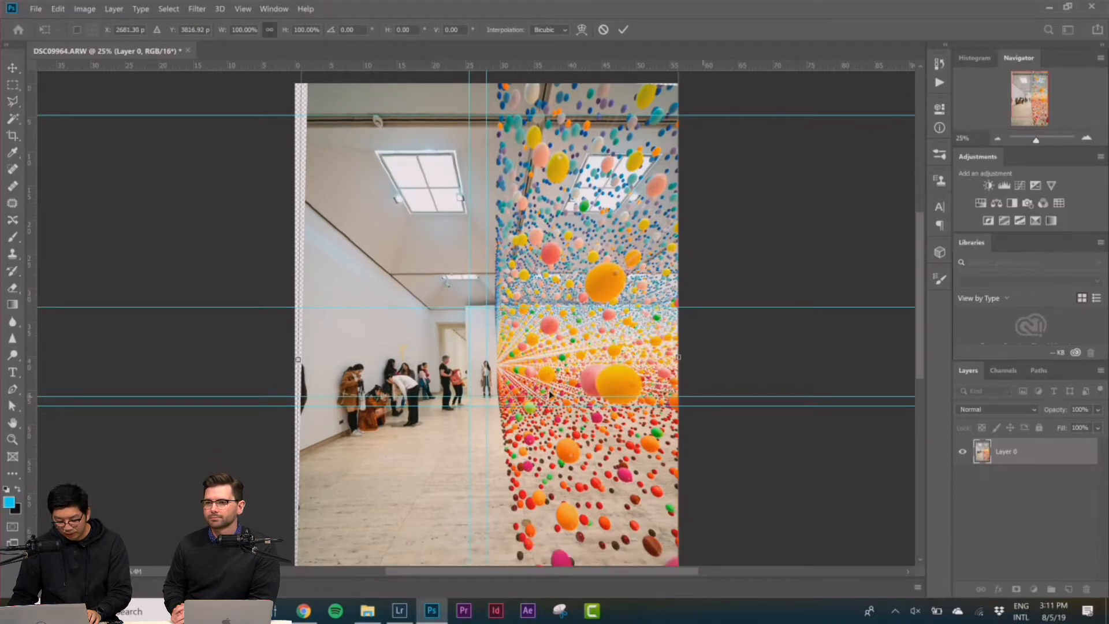
scroll(550, 395, down, 1)
scroll(382, 139, up, 4)
drag(302, 105, 311, 107)
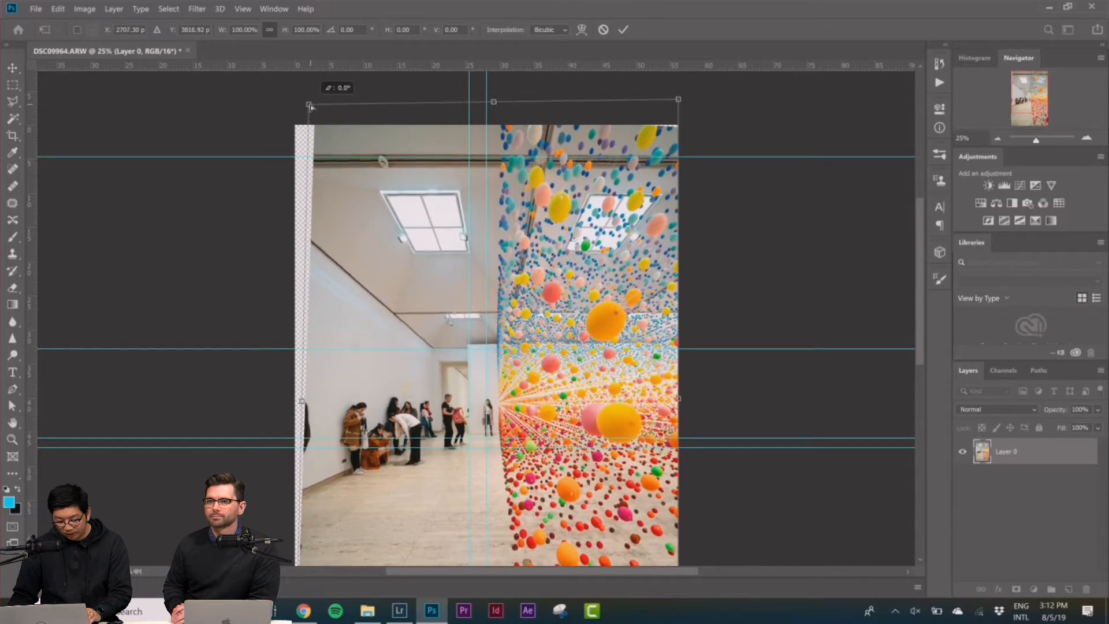
Step: Scale the layer to about 102% width by stretching its left and right sides outward
scroll(494, 265, down, 1)
right_click(513, 205)
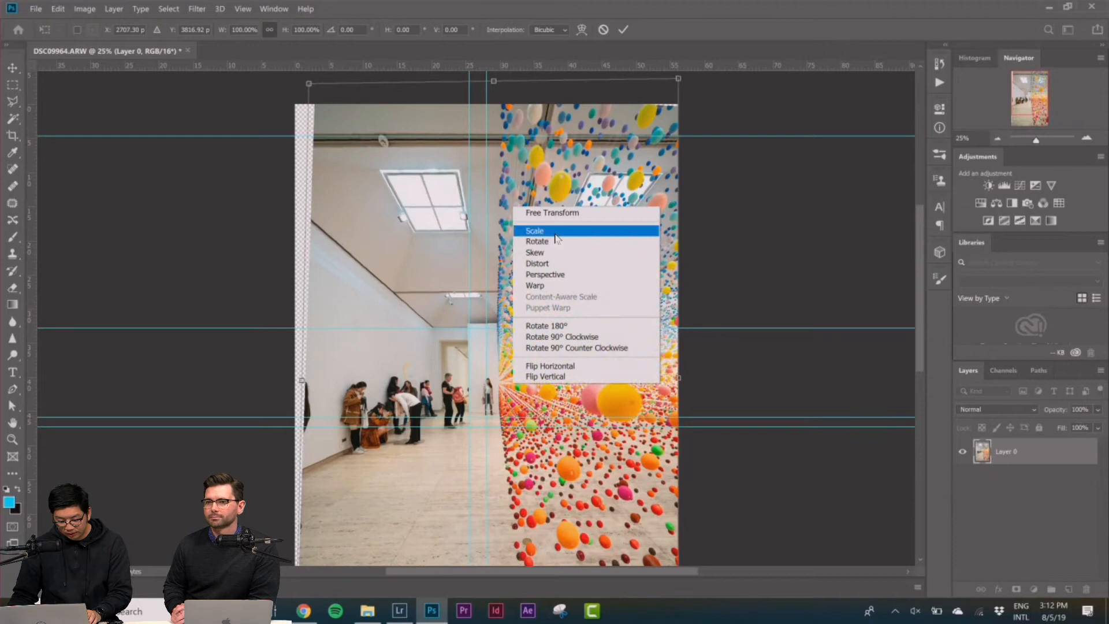
click(557, 232)
drag(301, 380, 292, 379)
drag(679, 379, 680, 379)
Step: Distort the layer's upper-right corner slightly outward and down to level the ceiling beam
right_click(651, 226)
click(665, 283)
drag(680, 81, 683, 86)
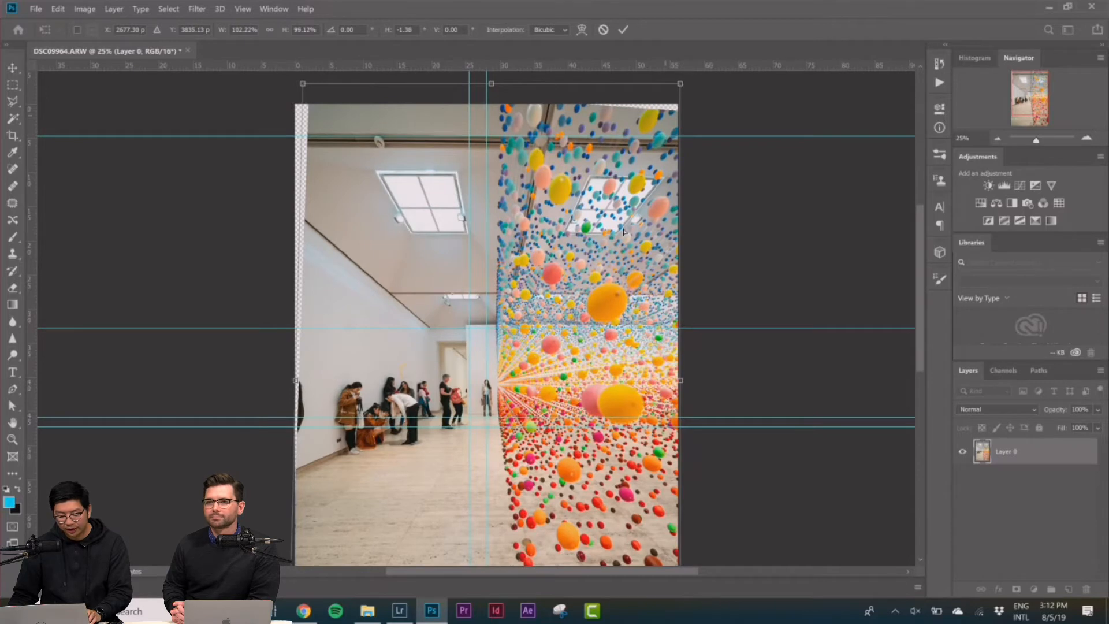
Step: Distort the layer's lower-left corner slightly downward to straighten the floor
scroll(623, 232, down, 3)
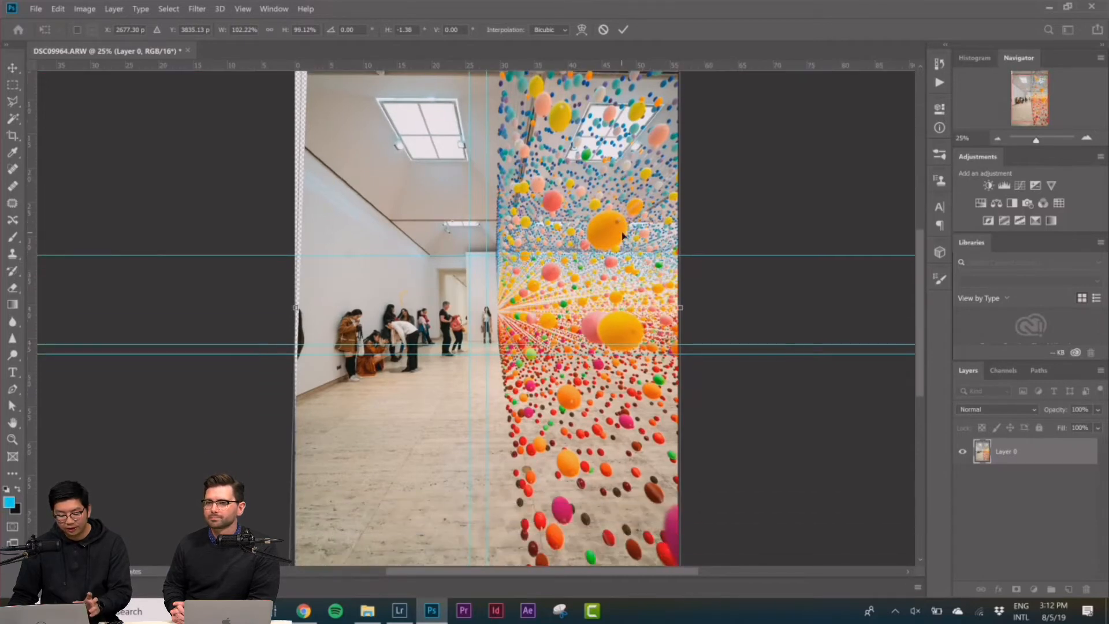
scroll(462, 382, down, 3)
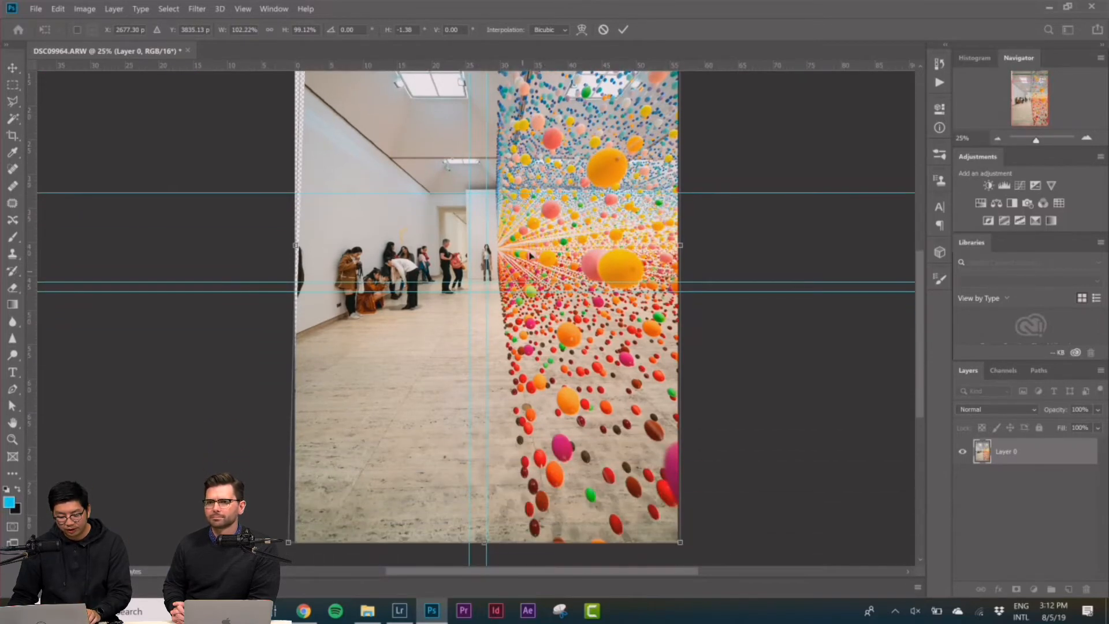
right_click(544, 227)
click(569, 282)
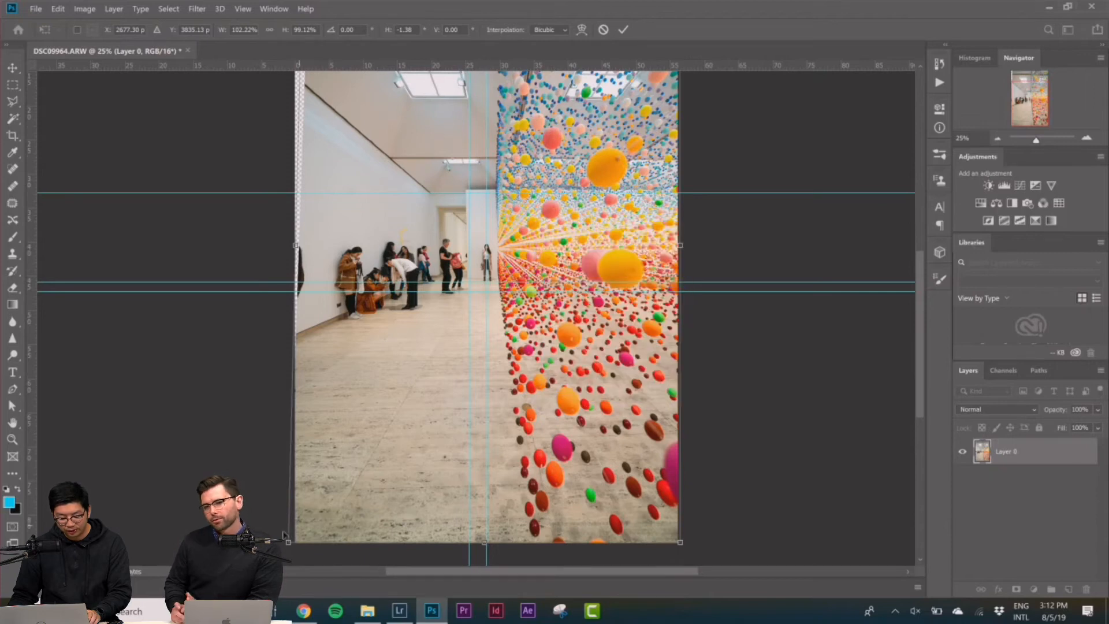
drag(289, 544, 289, 549)
scroll(400, 396, up, 4)
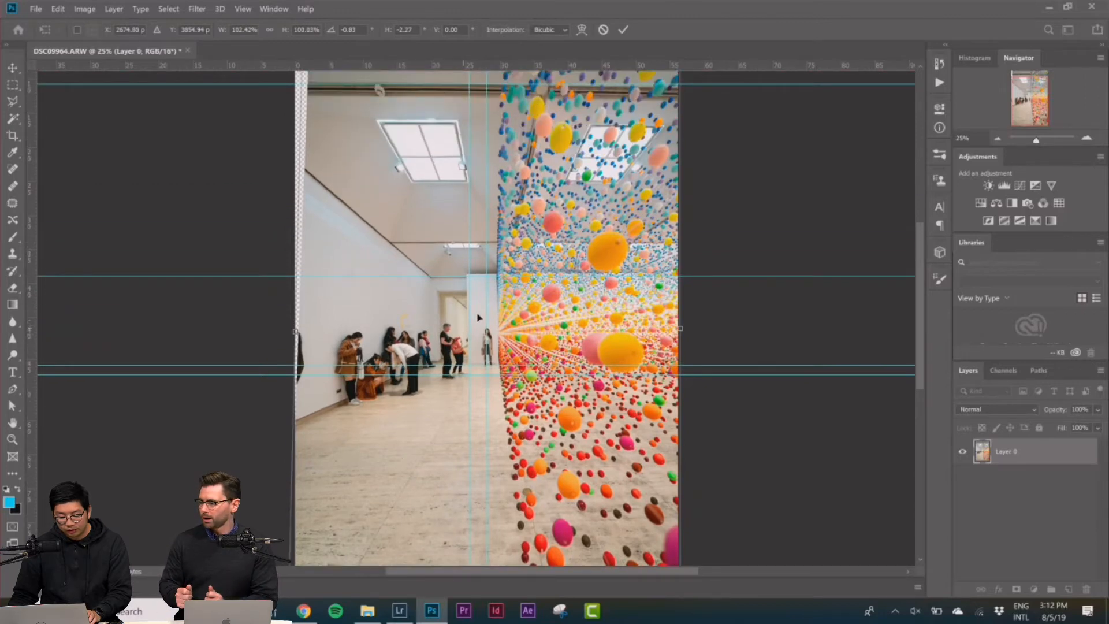
scroll(634, 132, up, 1)
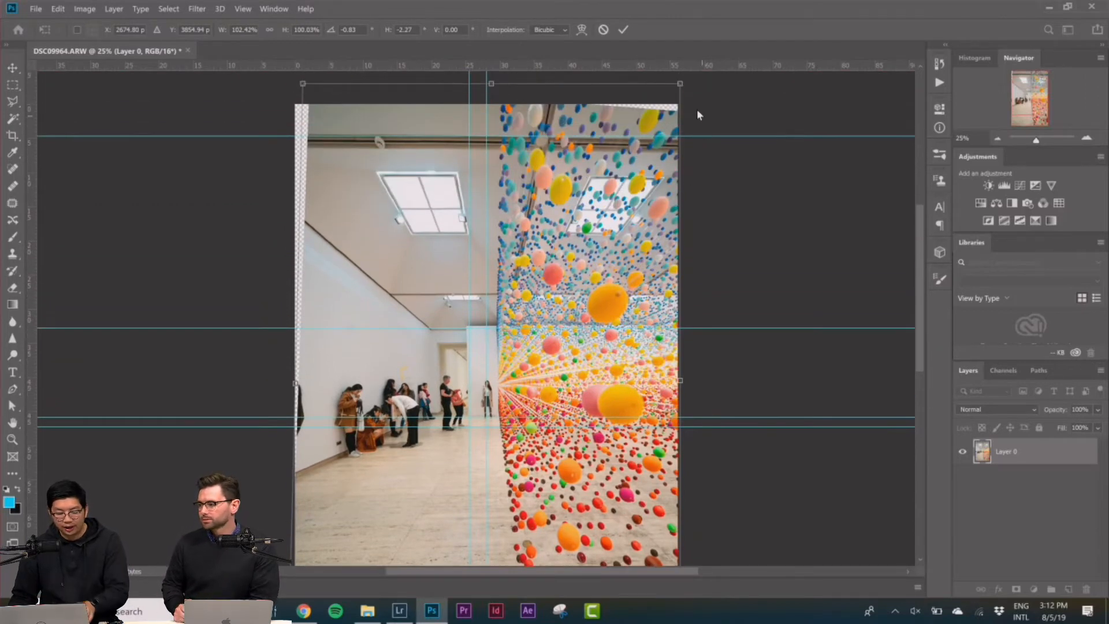
Step: Fine-tune the distortion by raising the upper-right corner and moving the upper-left corner inward, nudge the layer into place and apply the transform
drag(680, 86, 681, 85)
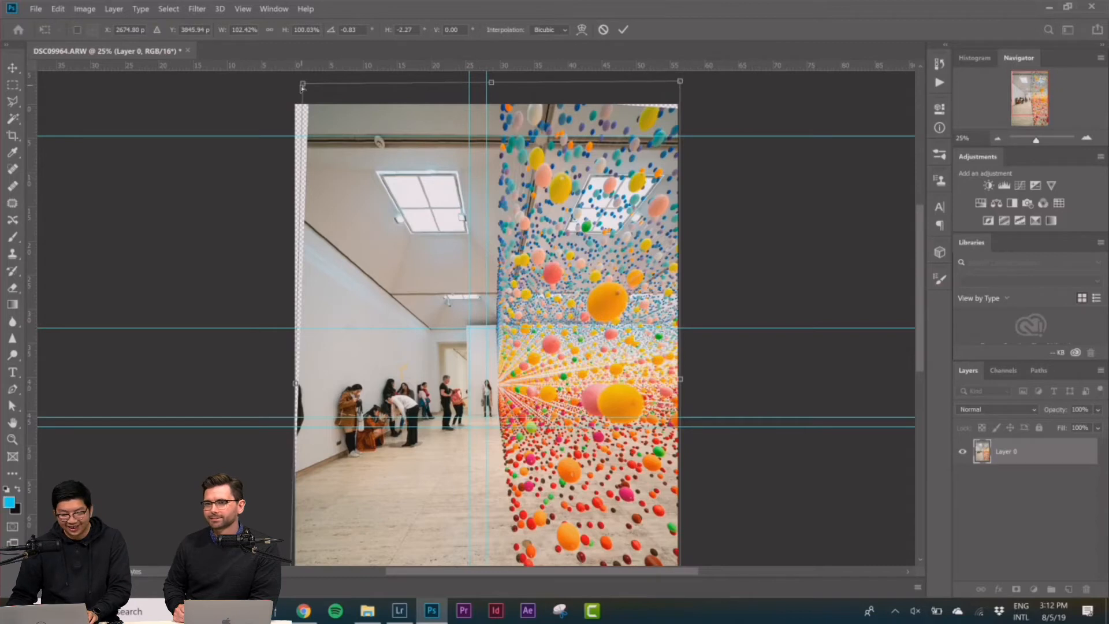
drag(302, 87, 311, 88)
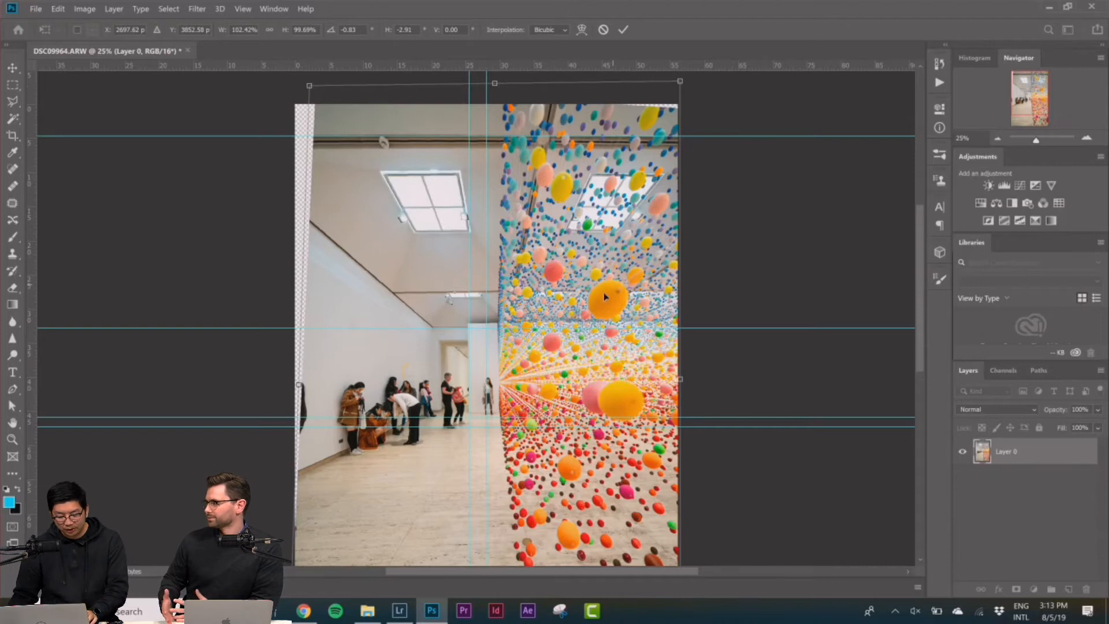
drag(596, 298, 596, 295)
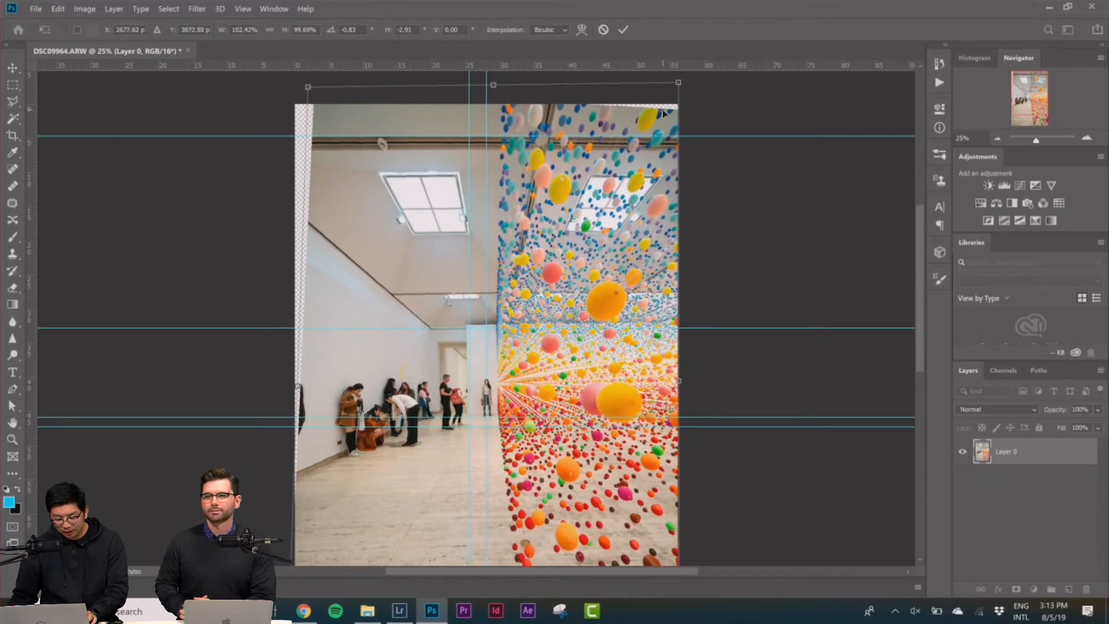
key(m)
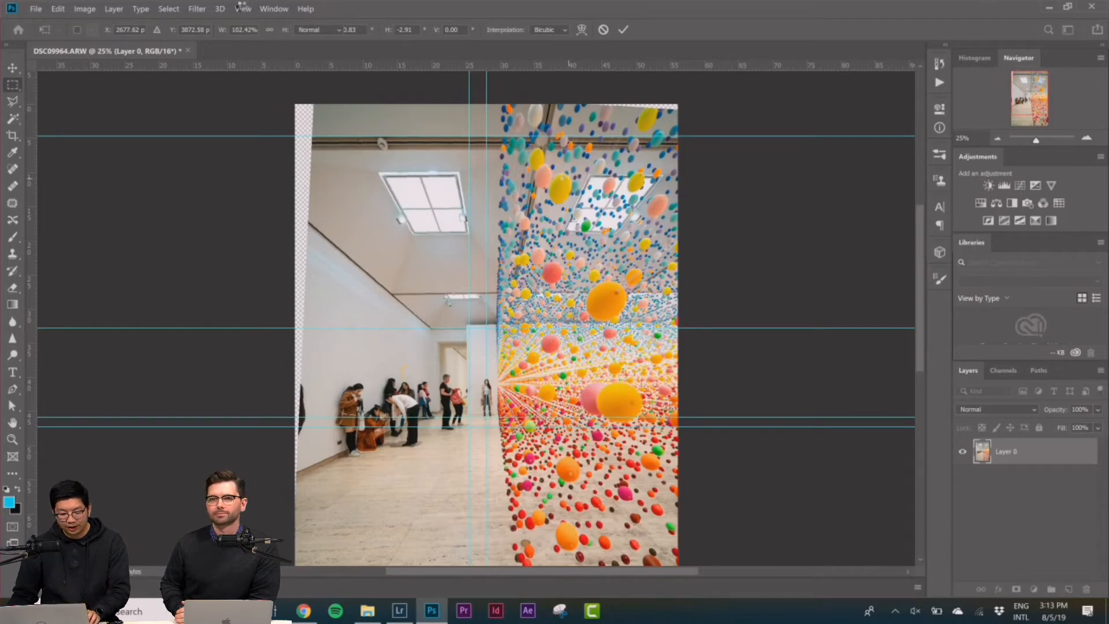
Step: Clear all guides and place one new vertical guide down the centre of the photo
click(242, 8)
click(257, 292)
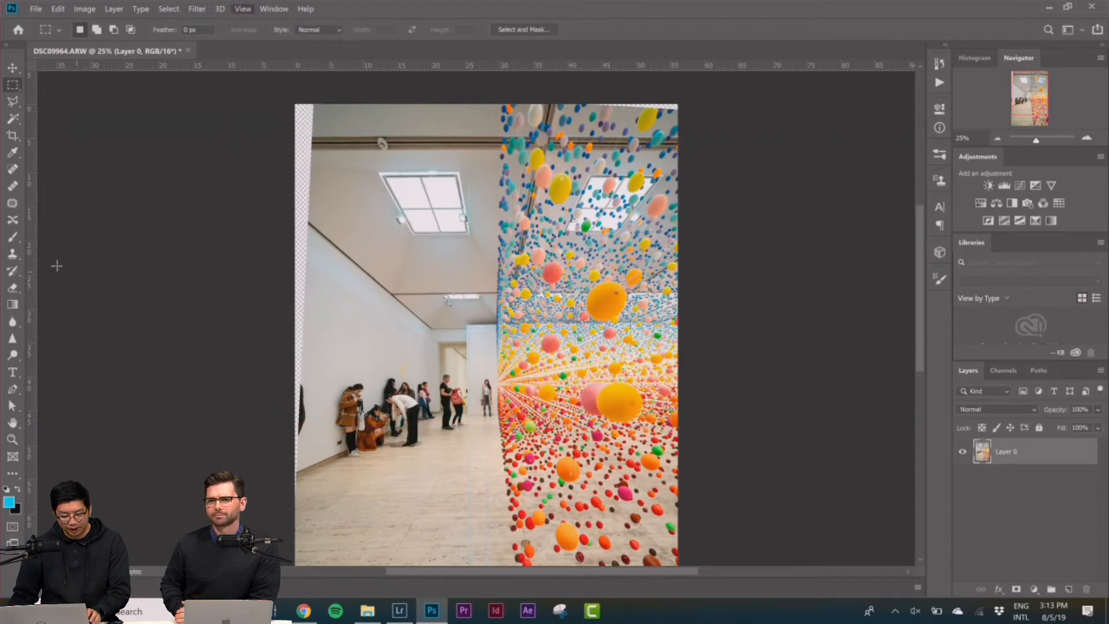
drag(33, 261, 490, 287)
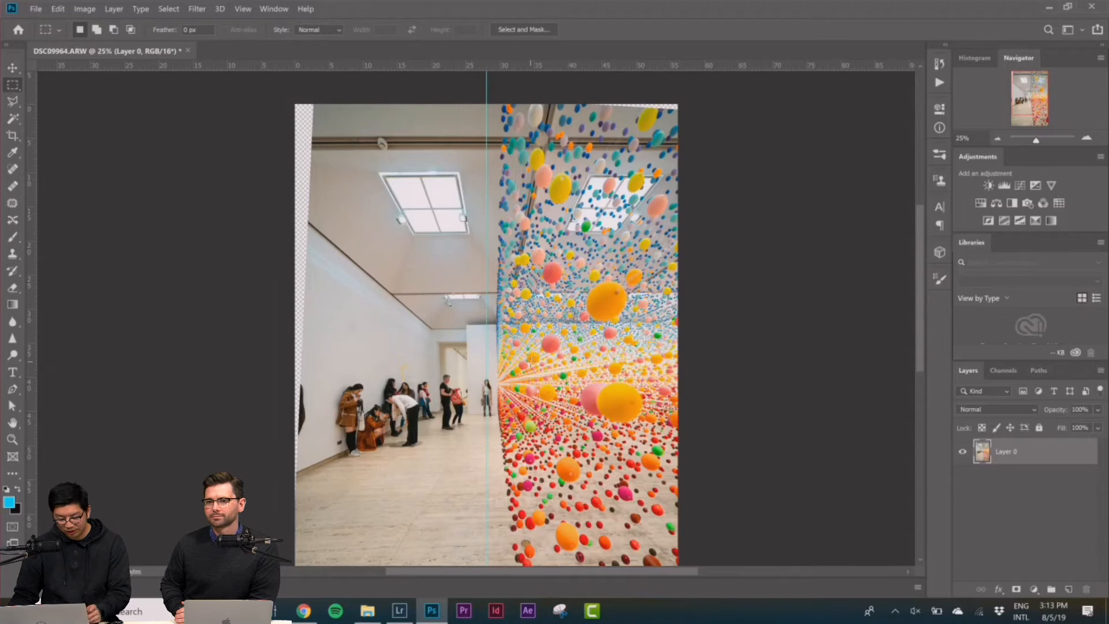
Step: Free-transform the layer, stretching its left side slightly outward to about 100.4% width, and apply it
right_click(576, 246)
click(619, 354)
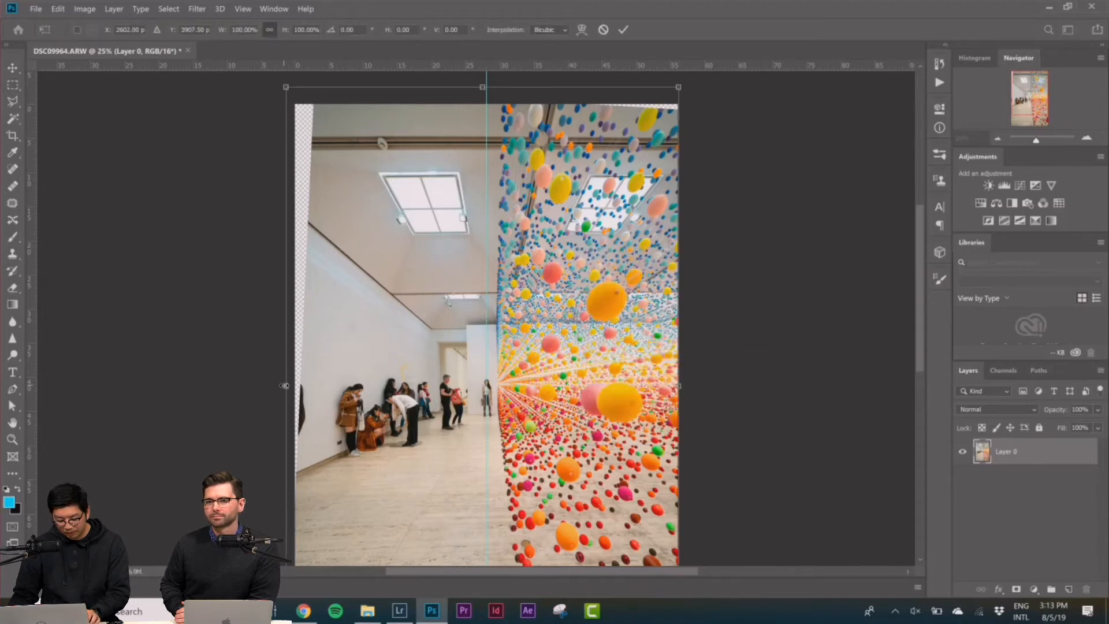
drag(284, 385, 282, 386)
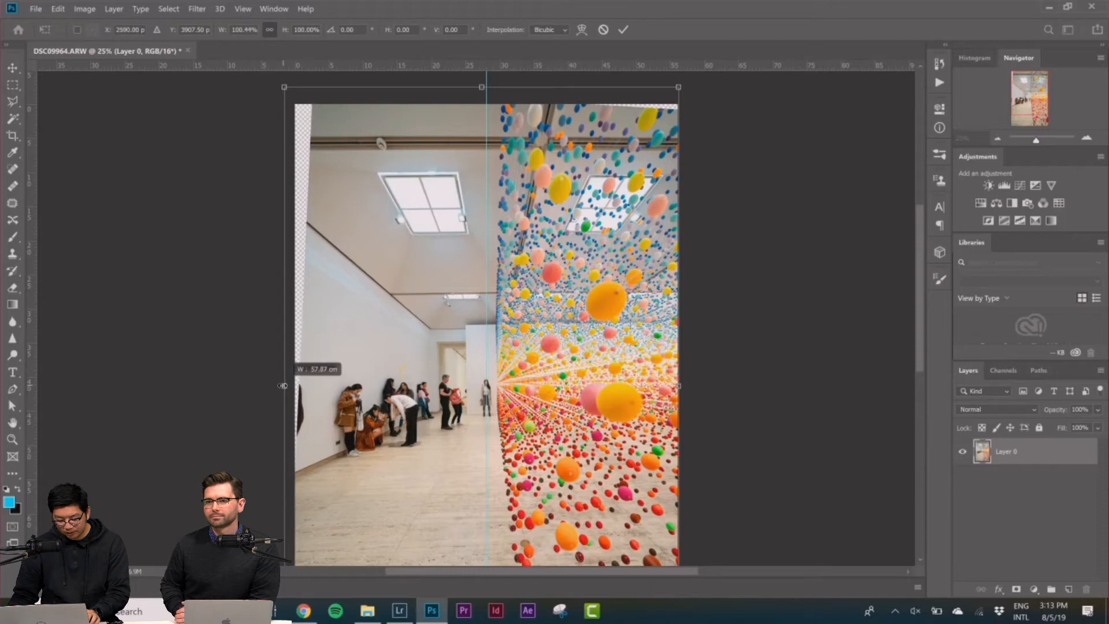
key(Return)
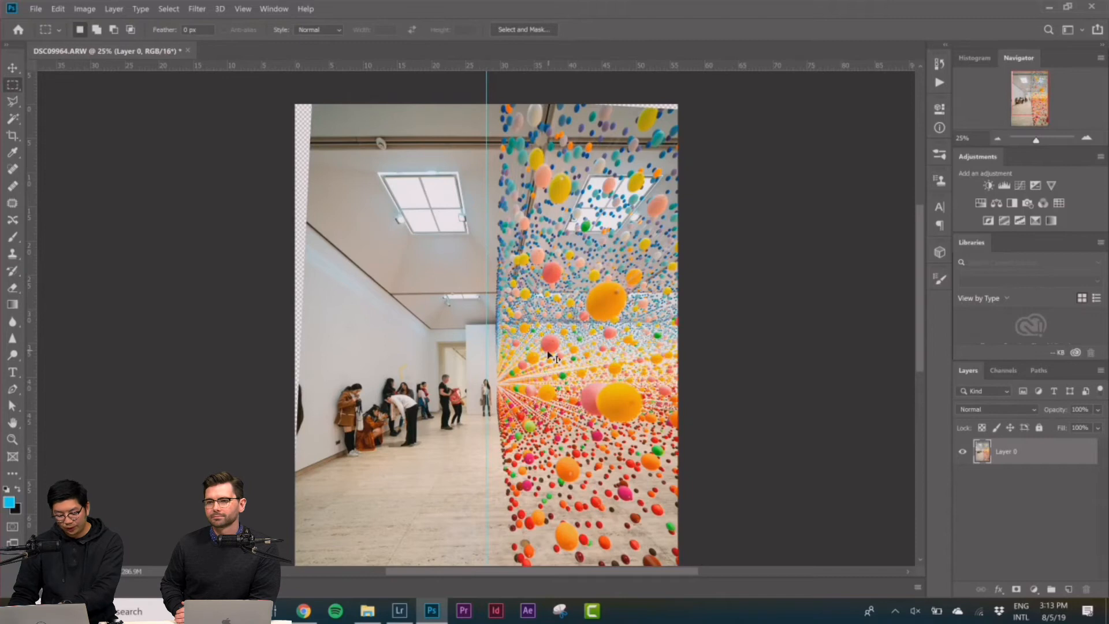
Step: Crop the photo at the 4:5 ratio, excluding the transparent left edge and most of the ceiling beam, centred on the vertical guide
key(ctrl+0)
key(ctrl+minus)
key(ctrl+0)
key(ctrl+minus)
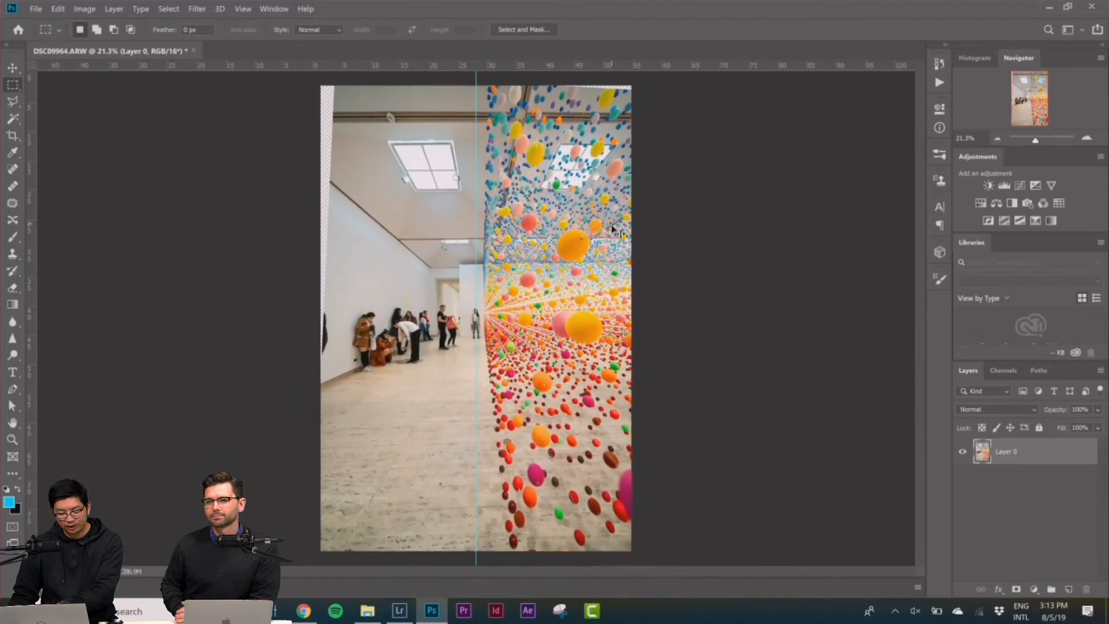
key(ctrl+minus)
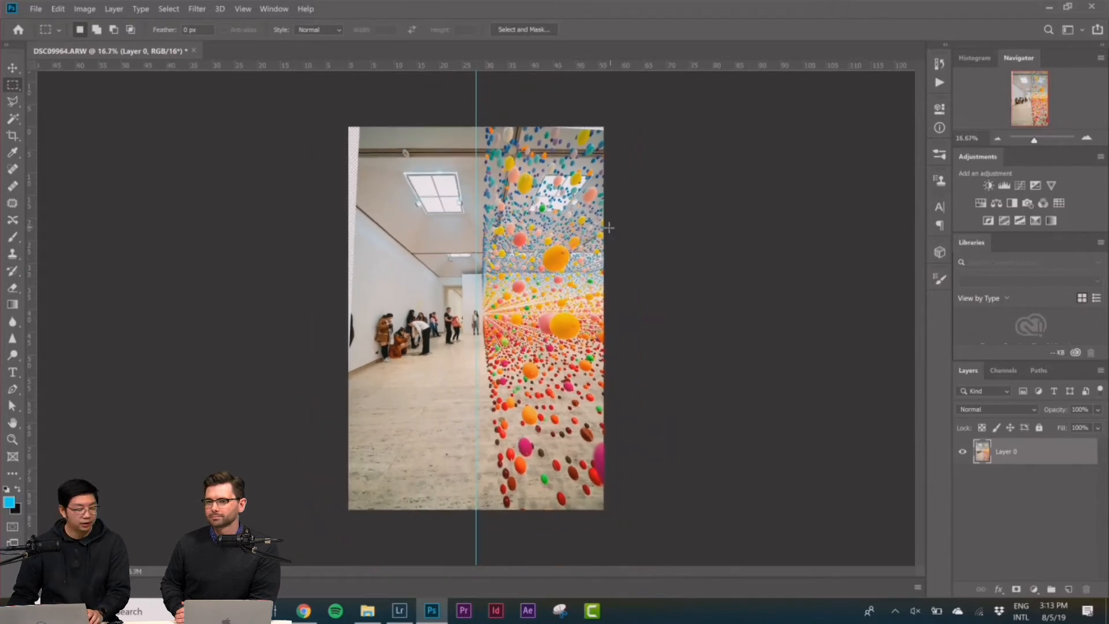
click(12, 136)
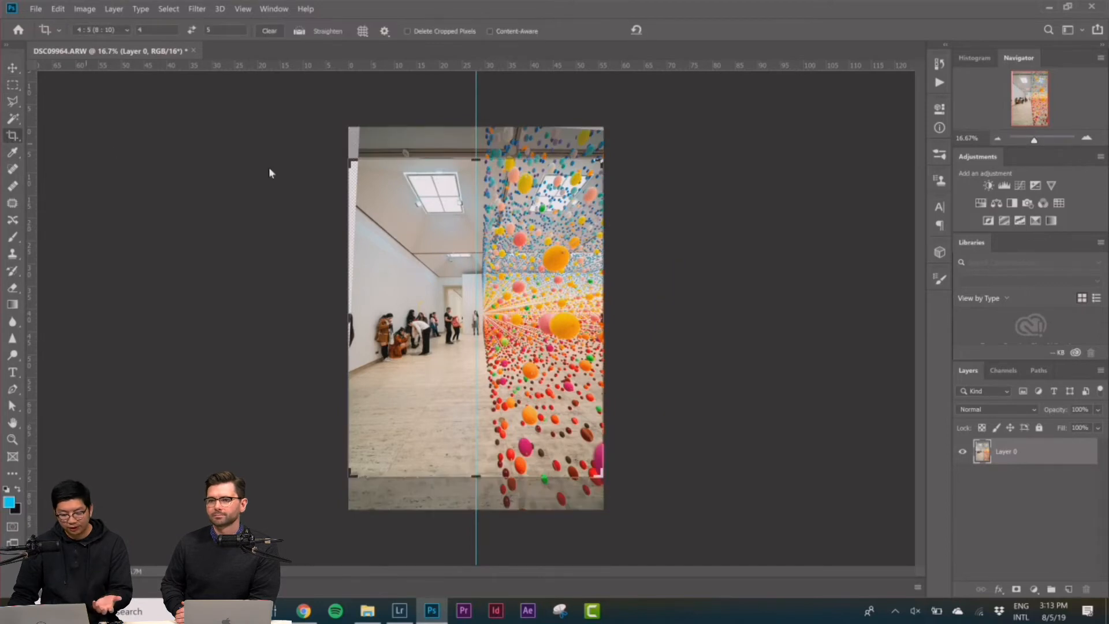
click(565, 316)
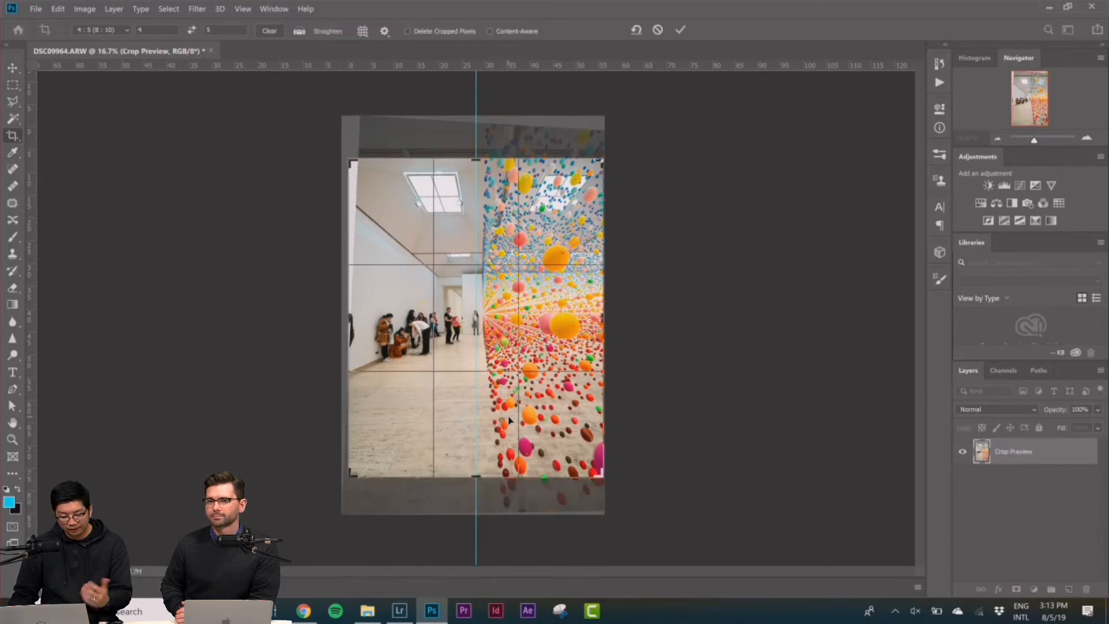
drag(501, 414, 500, 415)
key(ctrl+r)
drag(476, 481, 476, 469)
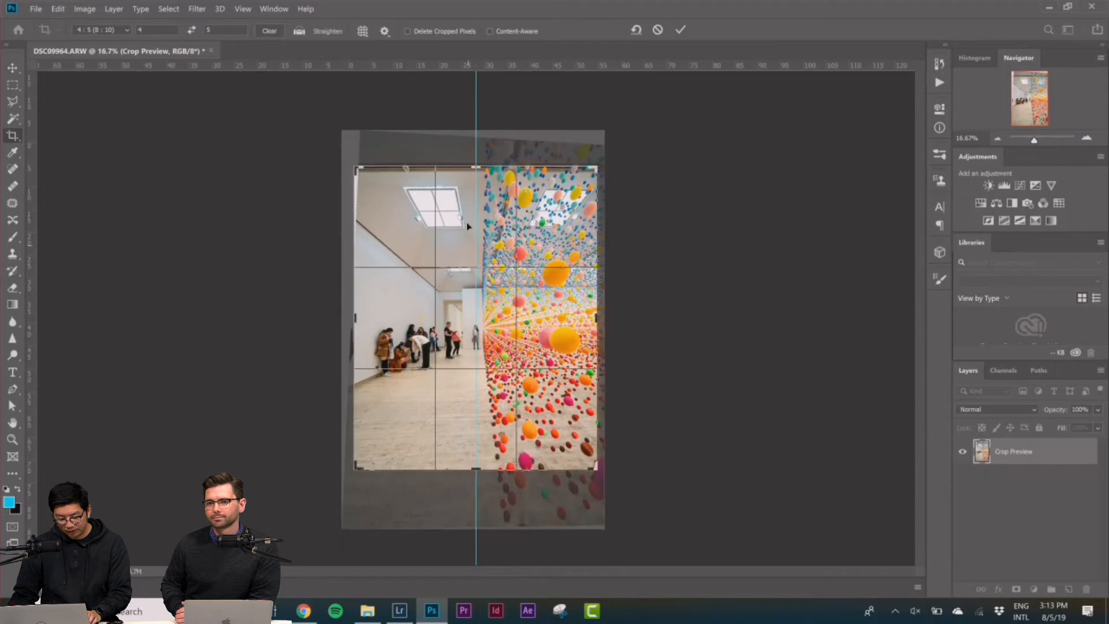
drag(475, 163, 478, 169)
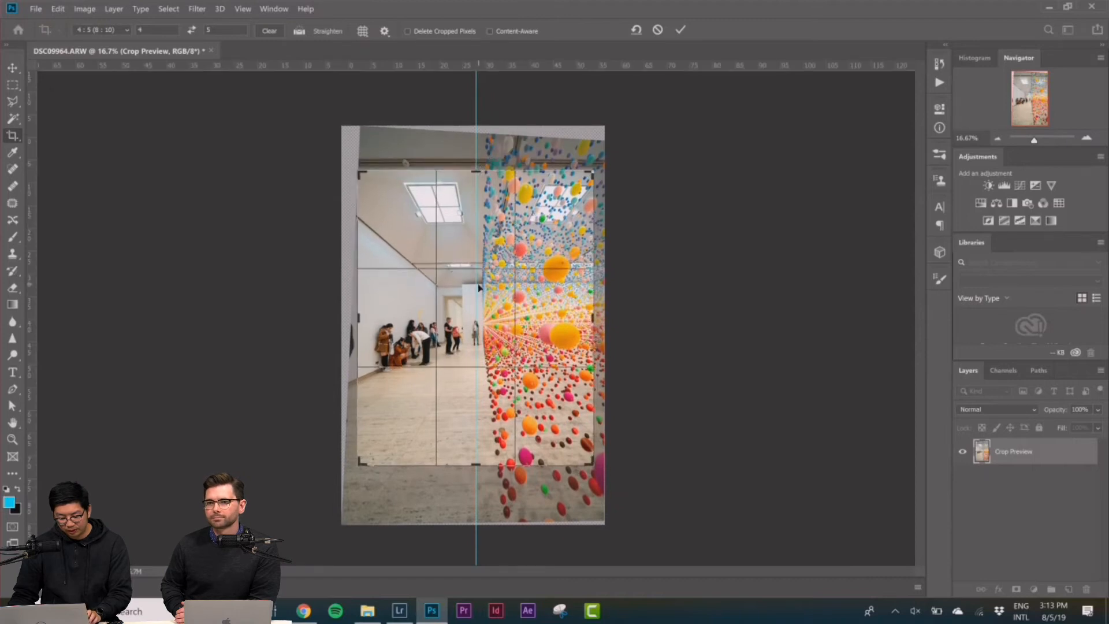
key(Return)
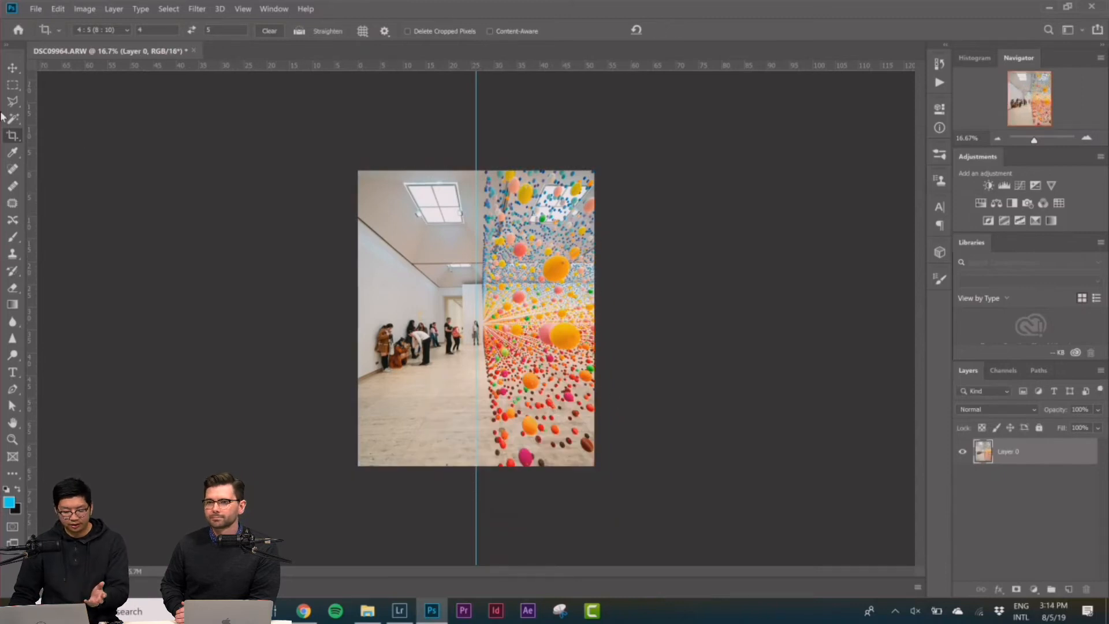
Step: Select the right half of the photo from the centre guide to the edge and copy it to a new layer
click(13, 86)
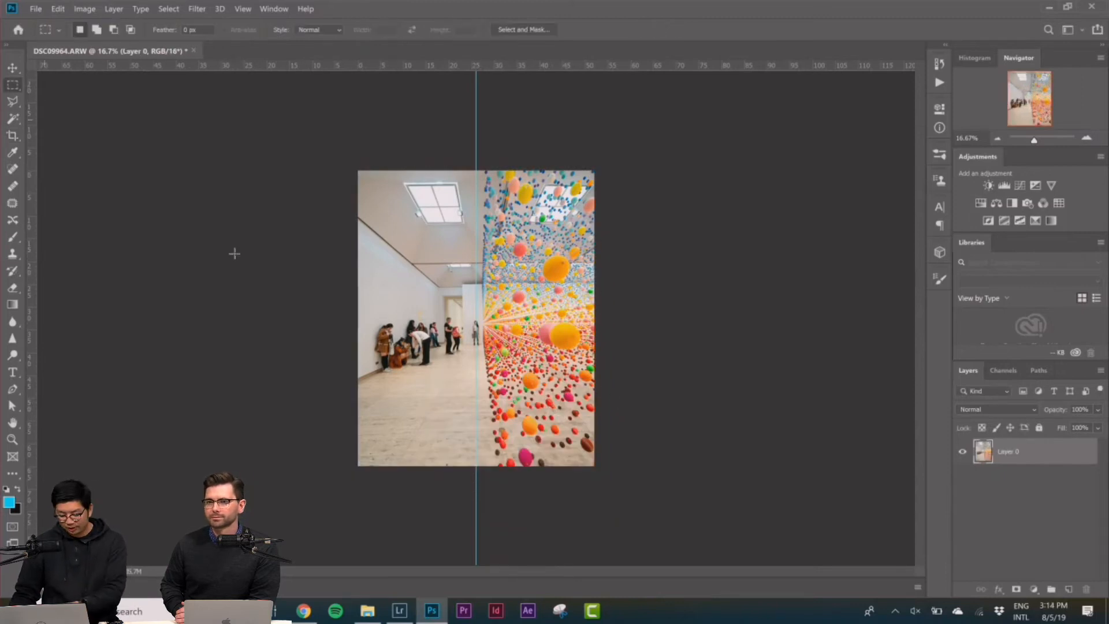
key(ctrl+plus)
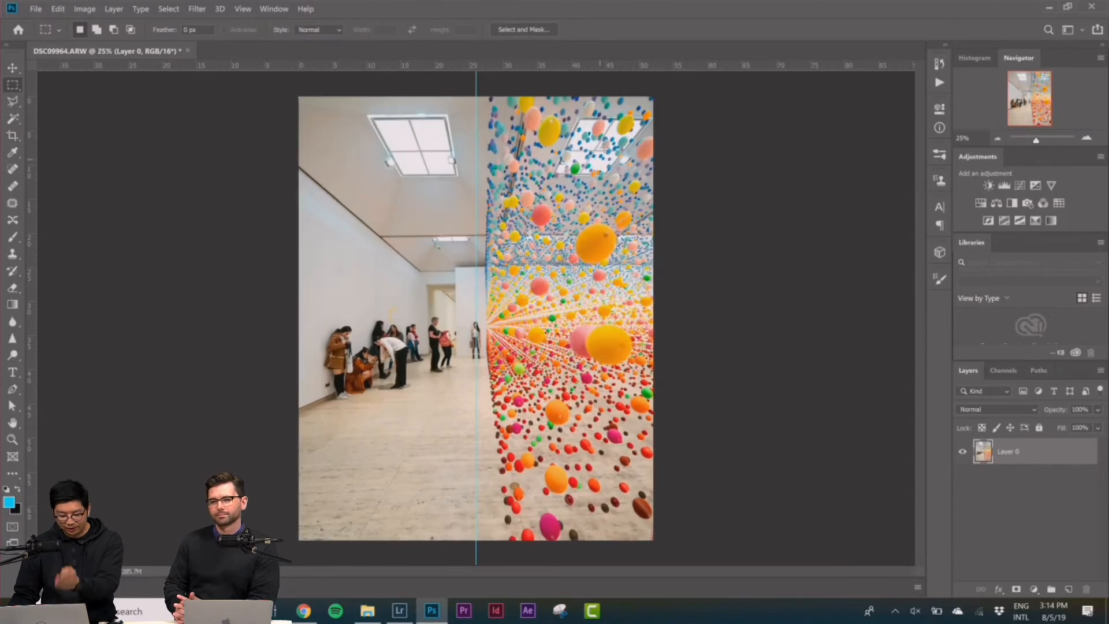
drag(655, 96, 477, 547)
right_click(560, 230)
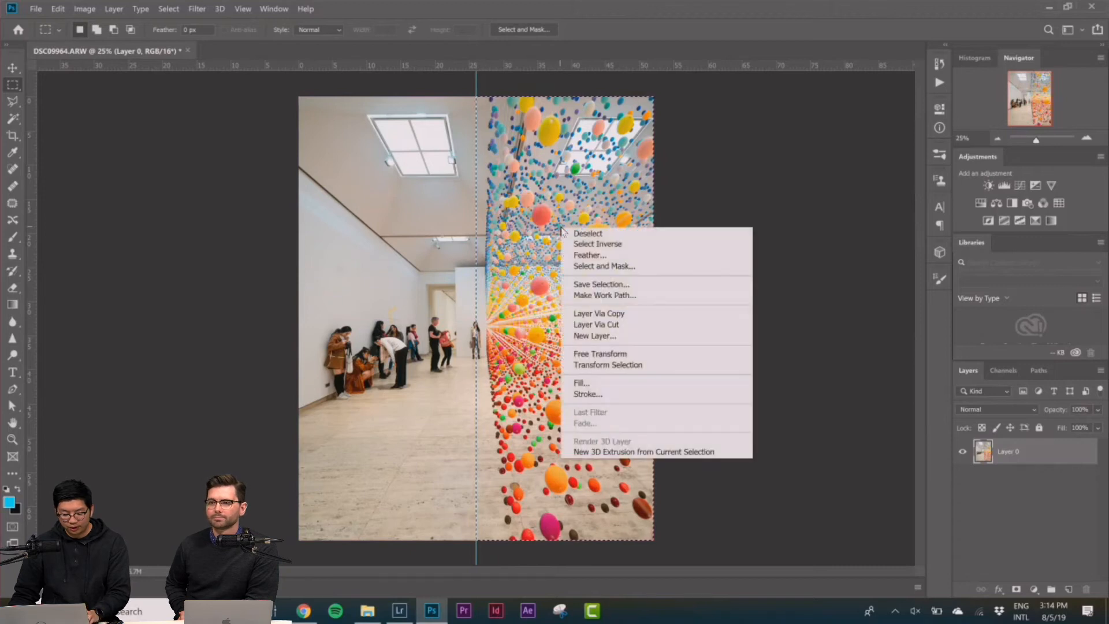
click(607, 318)
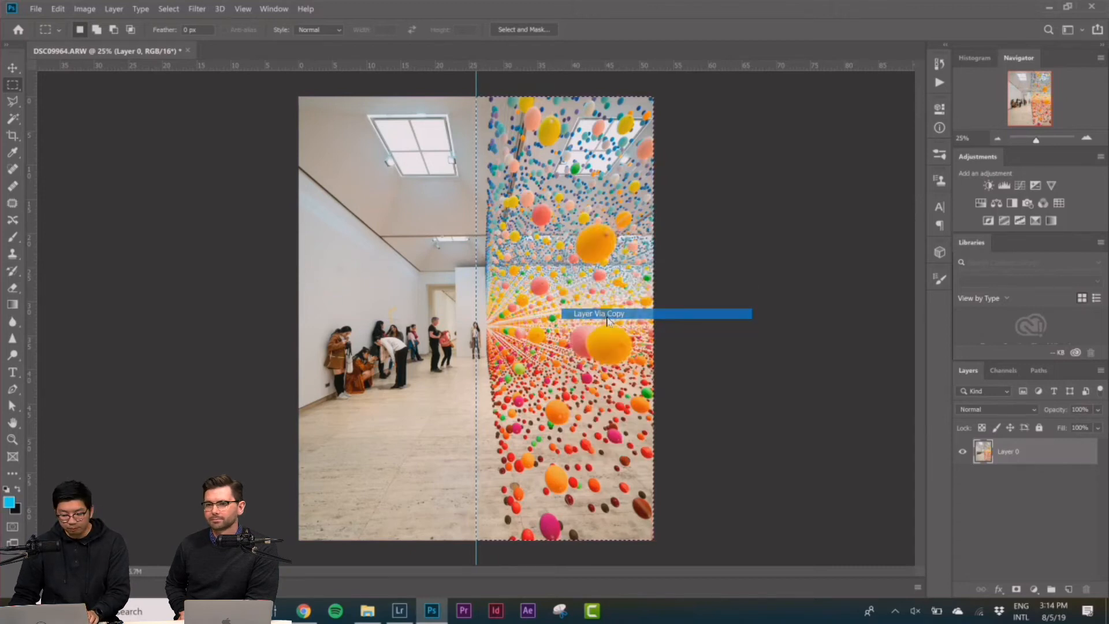
Step: Flip the copied right-half layer horizontally with Free Transform and apply it
right_click(585, 199)
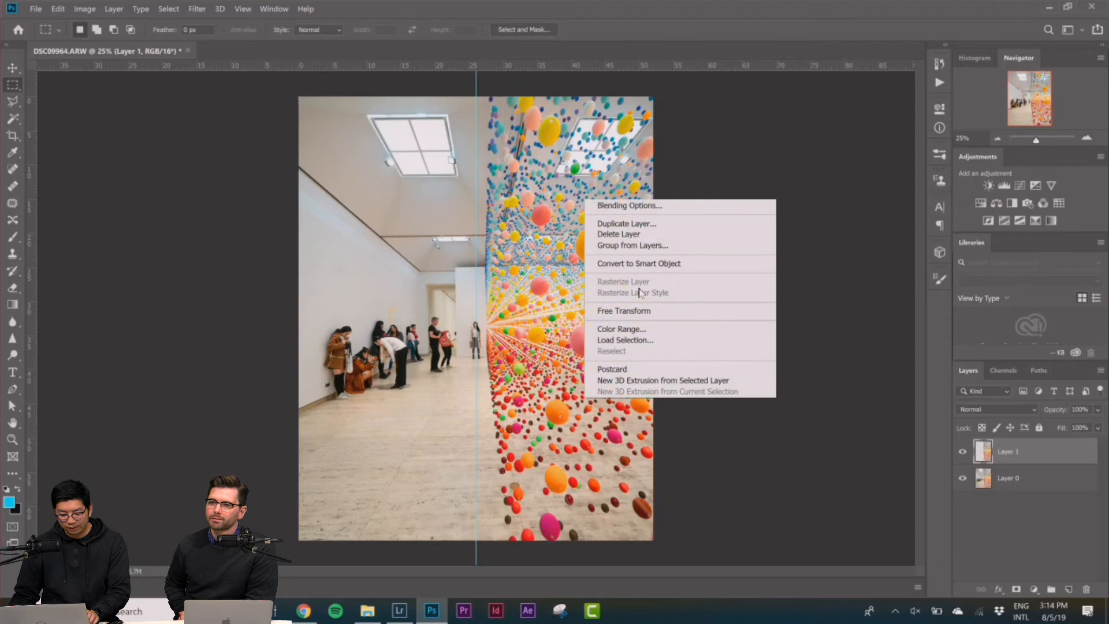
click(637, 311)
right_click(598, 239)
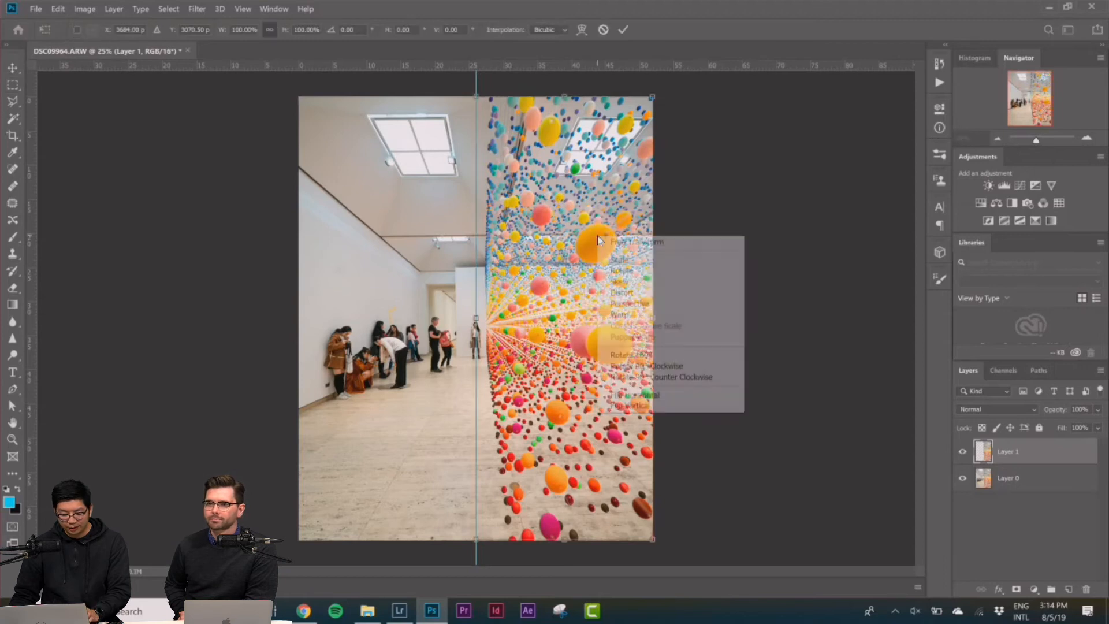
click(619, 397)
key(Return)
Step: Move the flipped layer about 26.12 cm left so it mirrors the right half, and clear the guides
key(m)
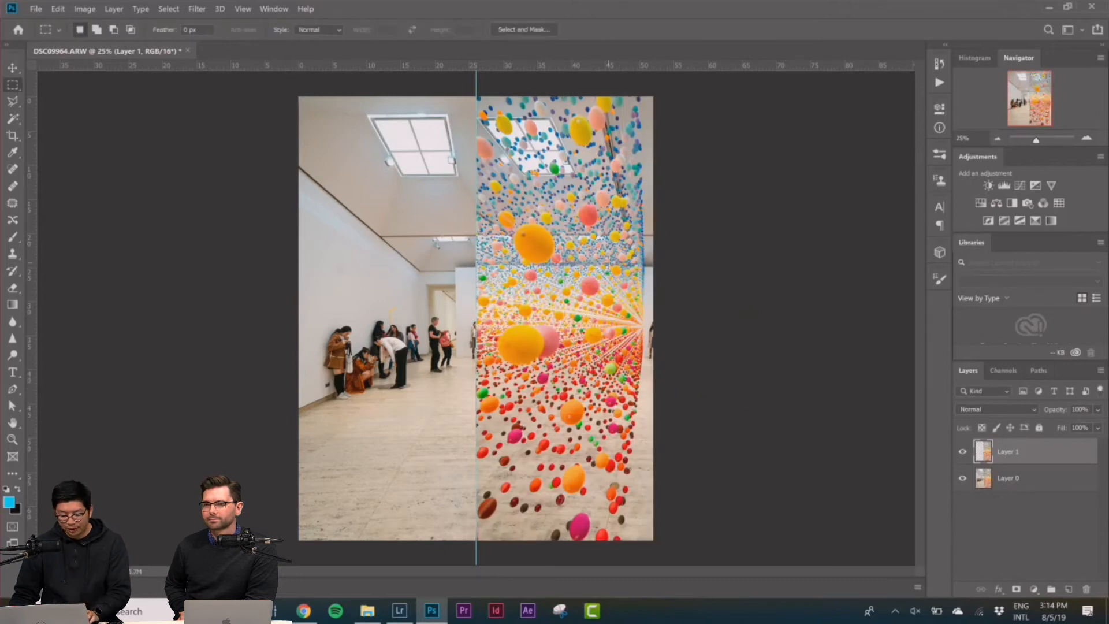
drag(616, 263, 439, 264)
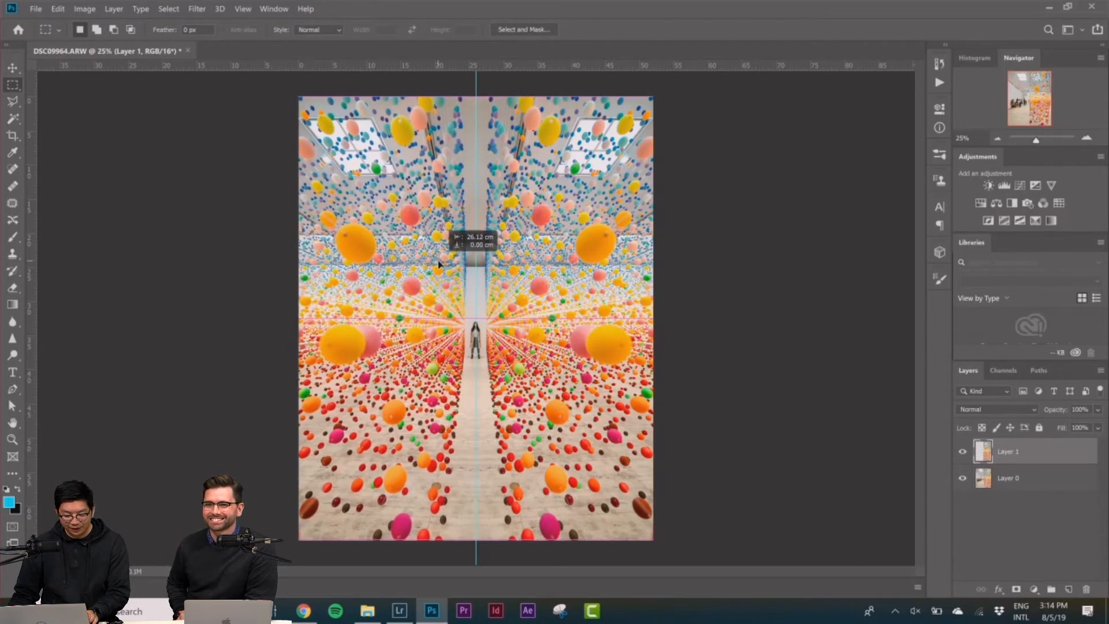
drag(439, 264, 439, 264)
click(243, 8)
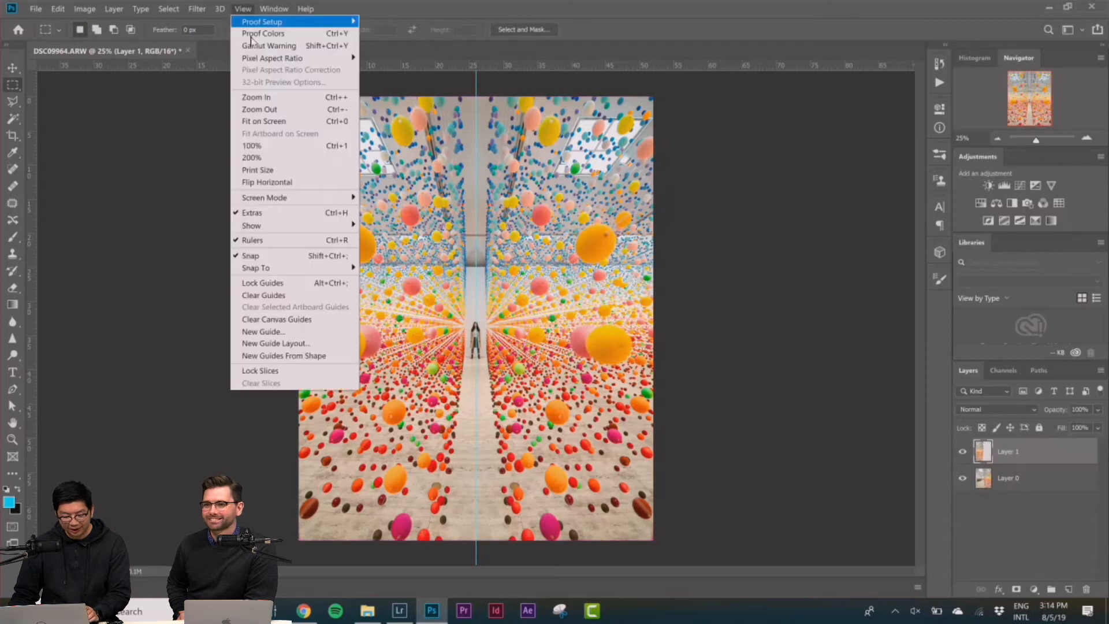
click(263, 295)
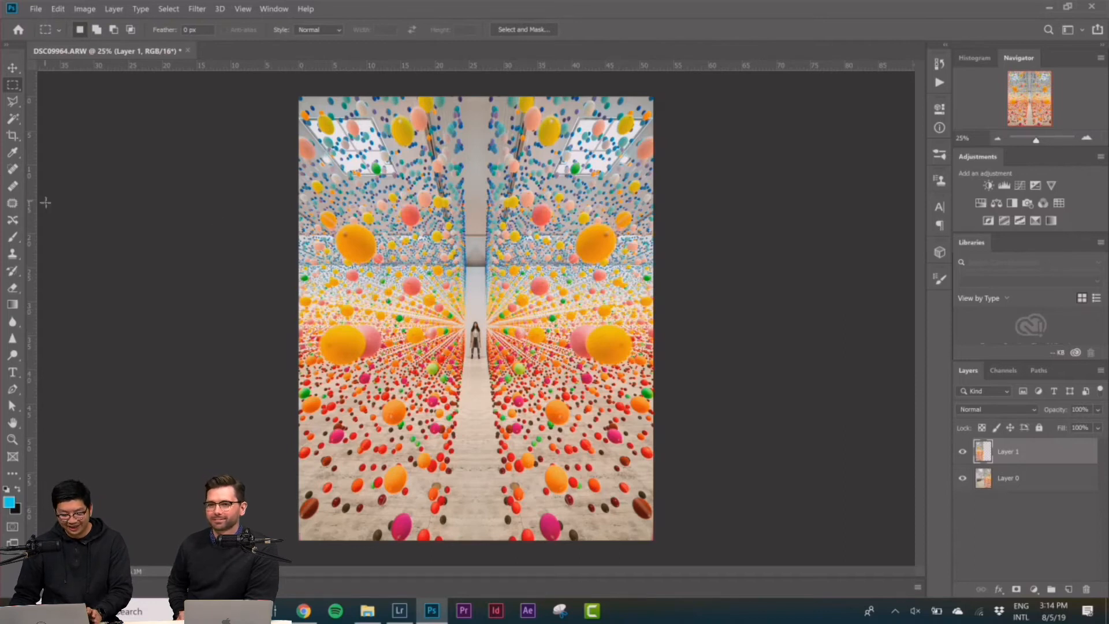
Step: Compare the mirrored composite with the original around the woman by toggling Layer 1's visibility, and leave Layer 1 hidden
click(13, 103)
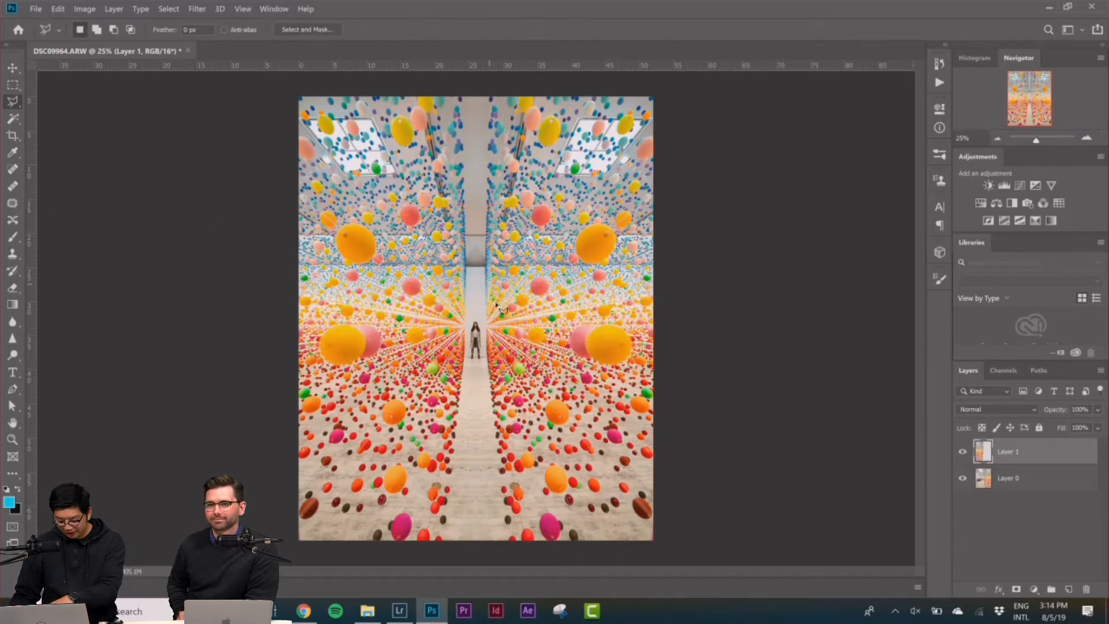
key(ctrl+plus)
scroll(490, 333, down, 1)
scroll(489, 333, down, 1)
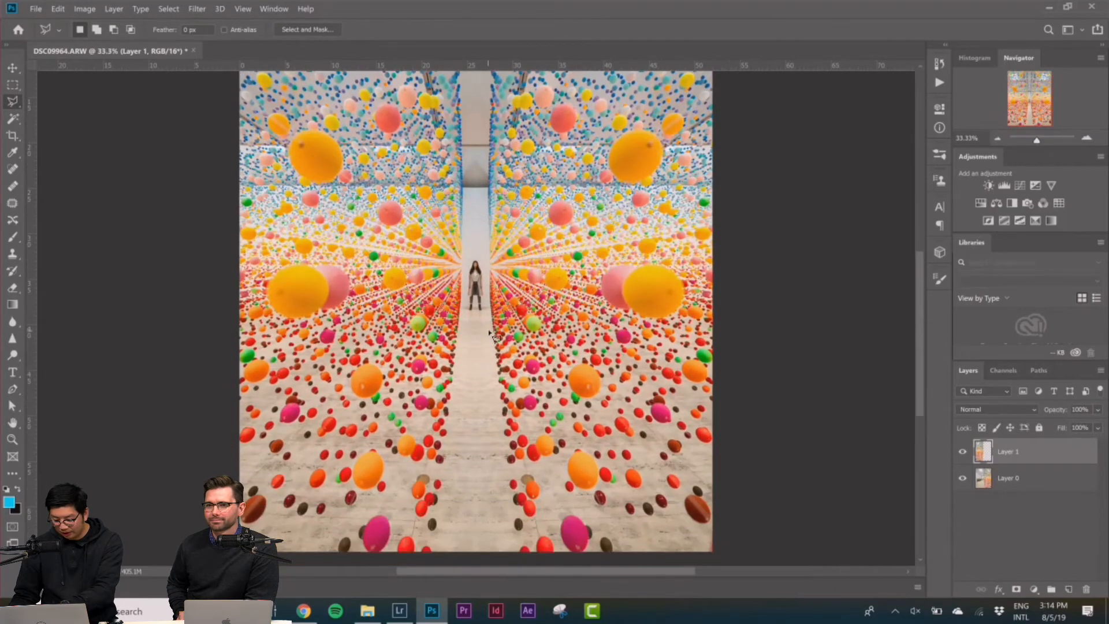
key(ctrl+plus)
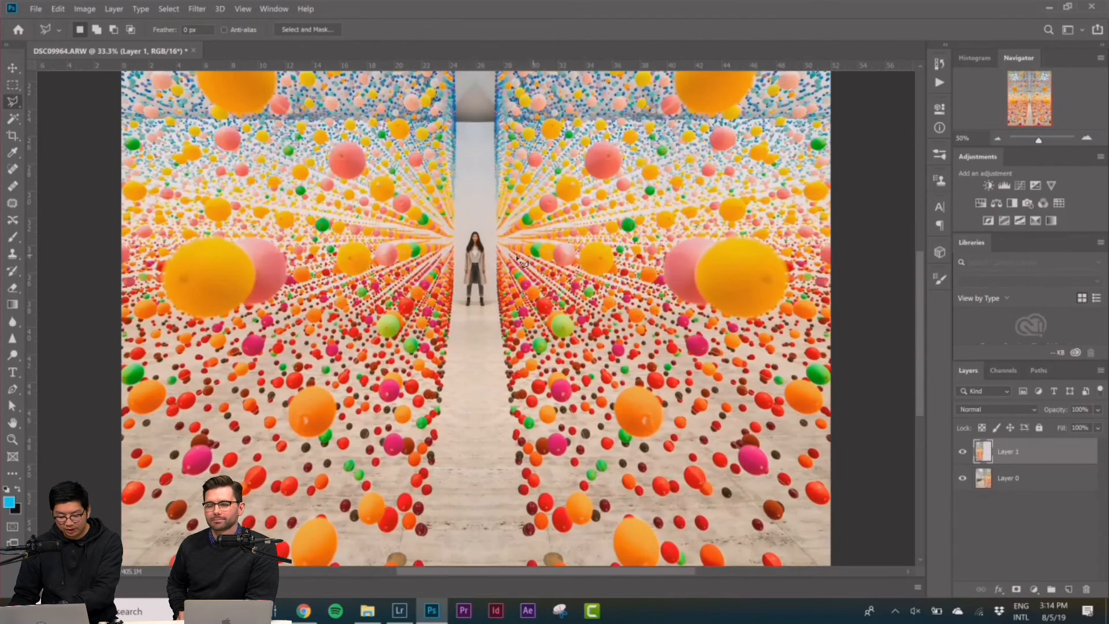
scroll(495, 267, up, 1)
scroll(514, 290, up, 1)
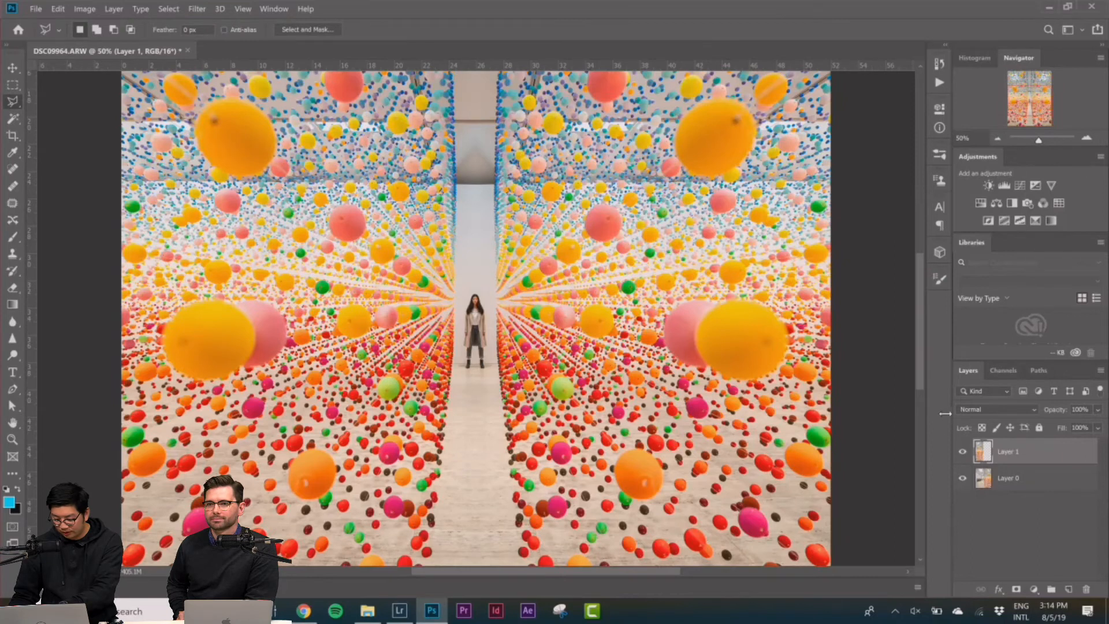
click(963, 452)
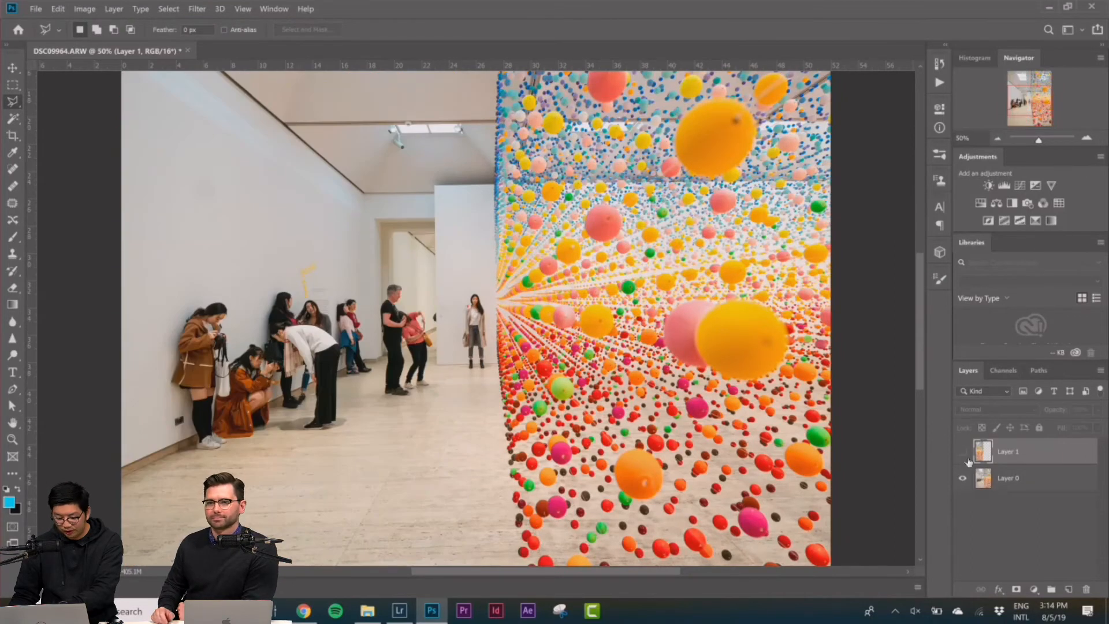
click(965, 455)
click(965, 455)
click(966, 455)
click(965, 455)
Step: Outline the central woman with the Polygonal Lasso, following her left side closely and leaving loose margin on her right
scroll(493, 300, up, 1)
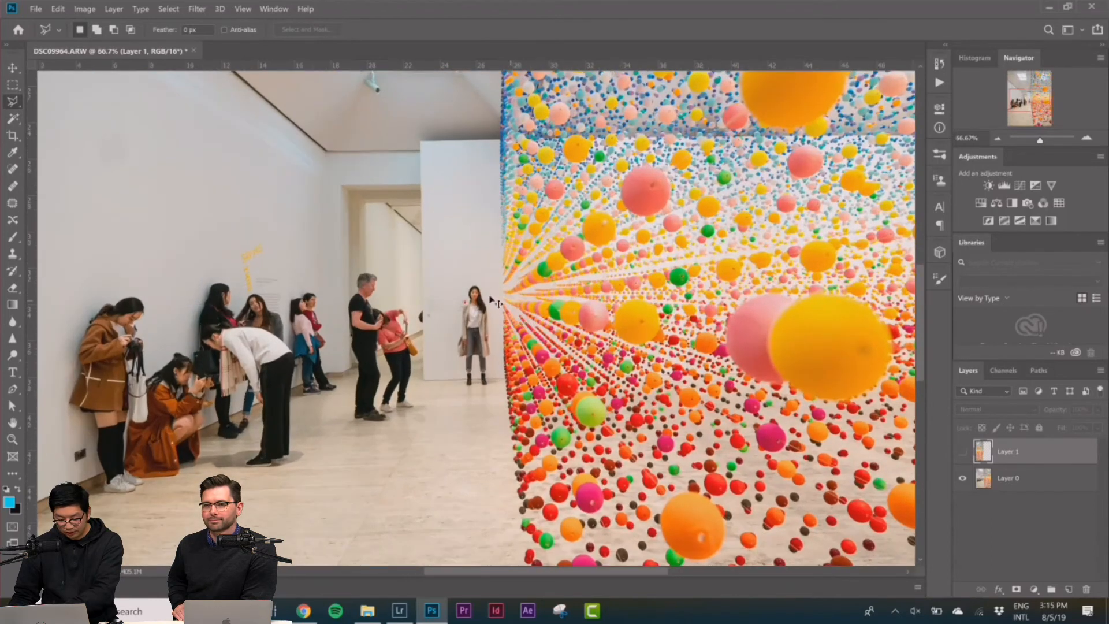
scroll(491, 298, up, 2)
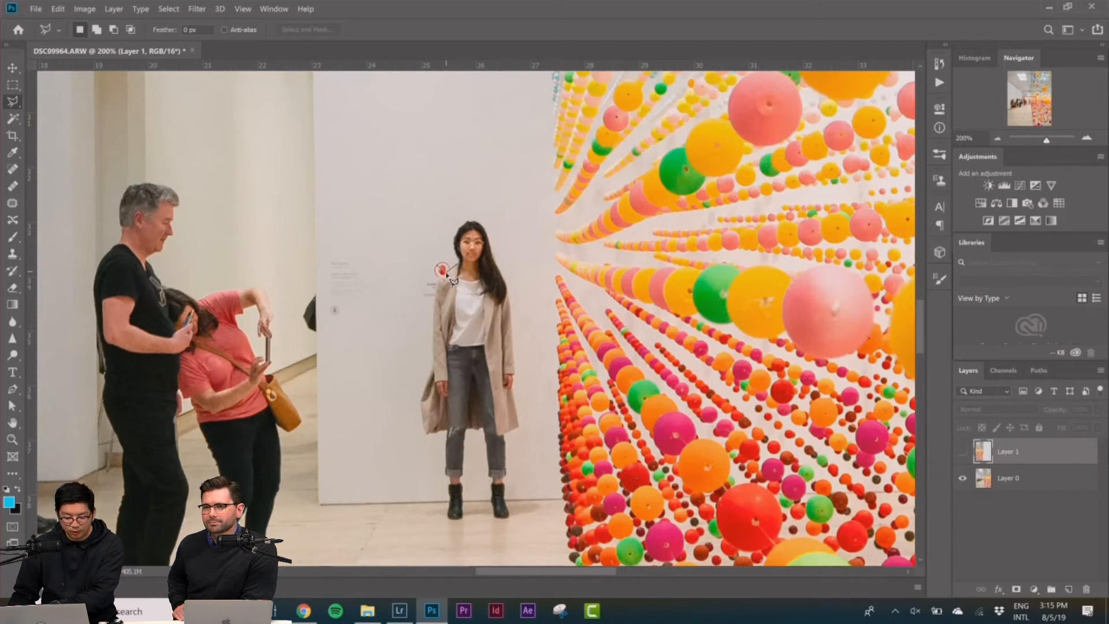
click(436, 290)
click(433, 331)
click(433, 366)
click(420, 400)
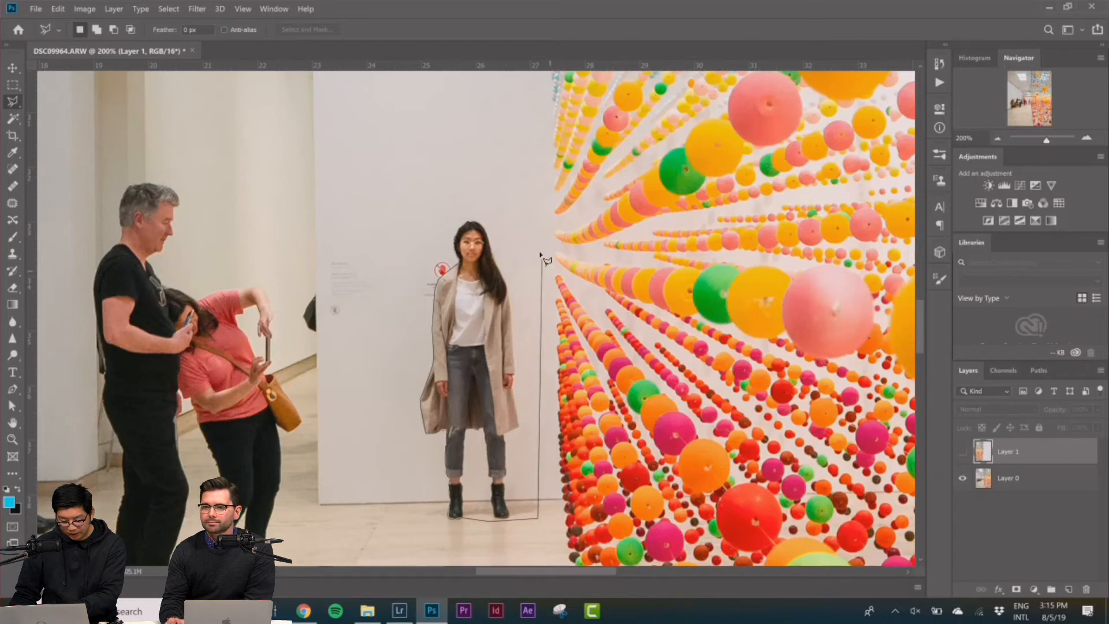
click(495, 182)
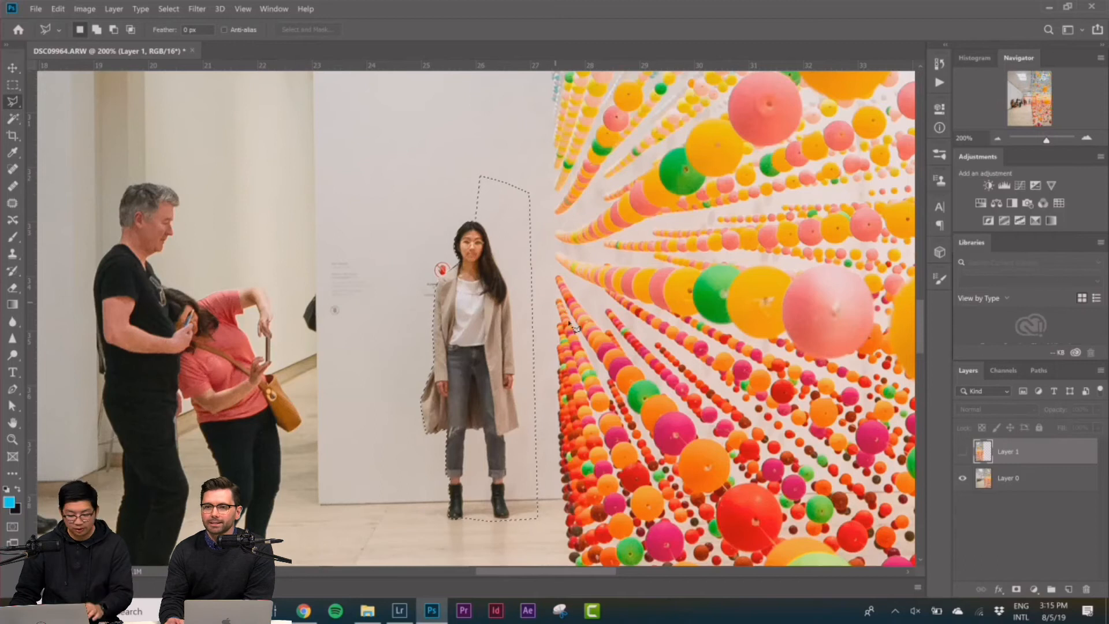
Step: Show Layer 1, add a layer mask from the selection and invert the mask to reveal the original woman
click(962, 452)
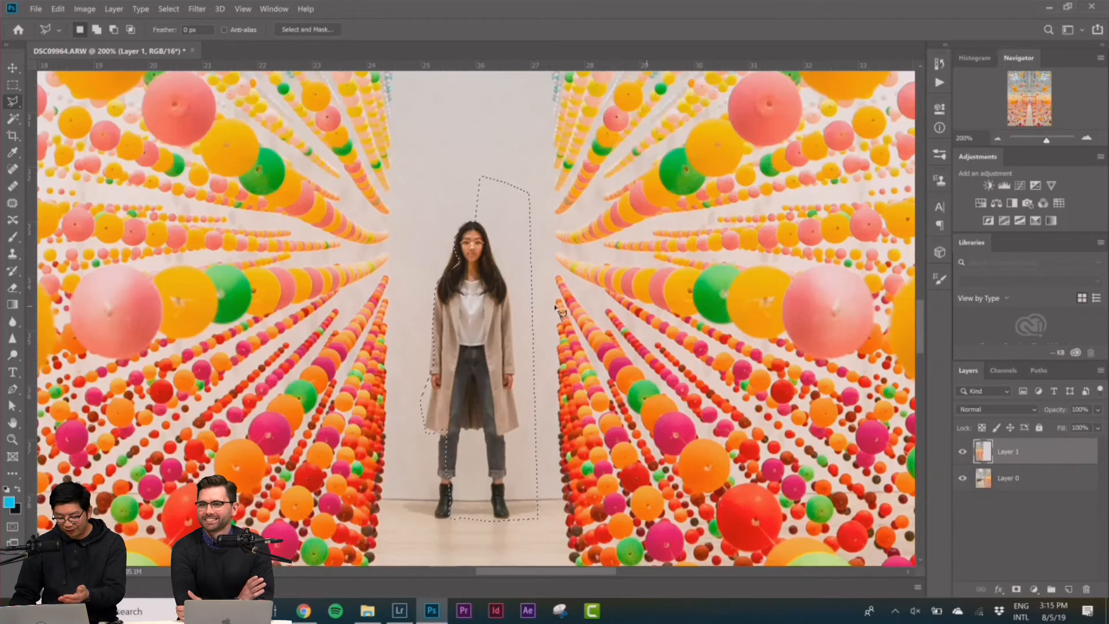
click(1016, 589)
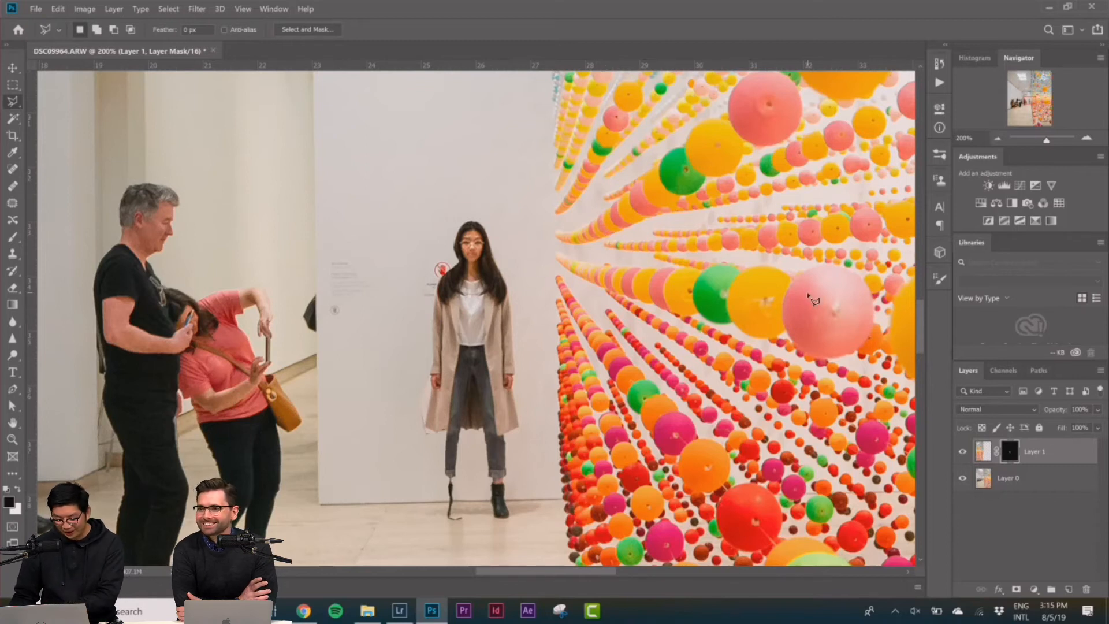
key(ctrl+i)
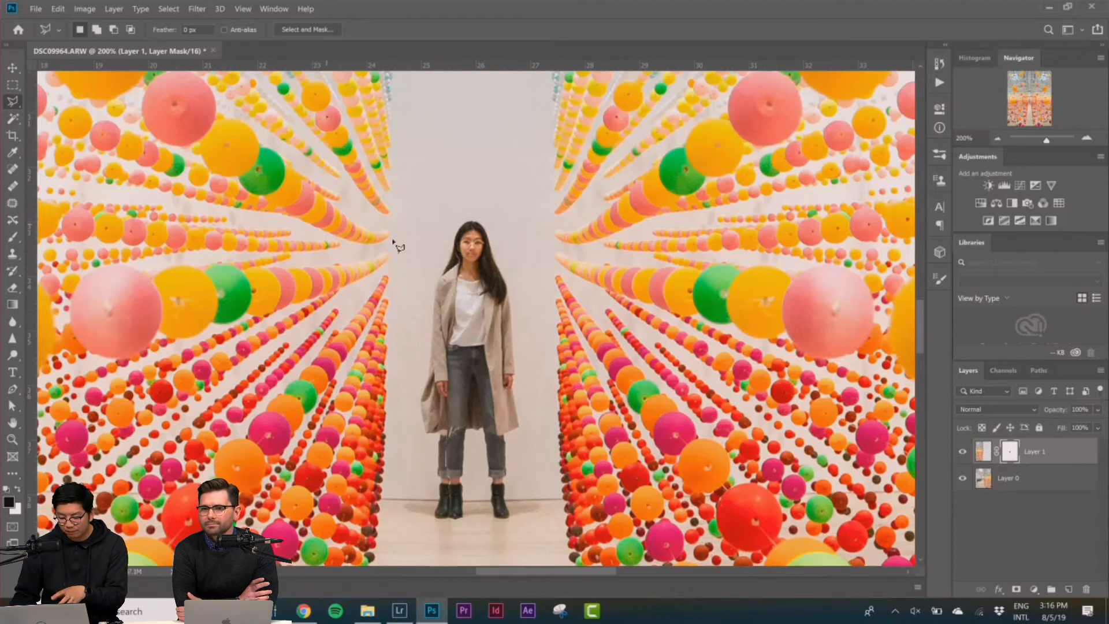
key(m)
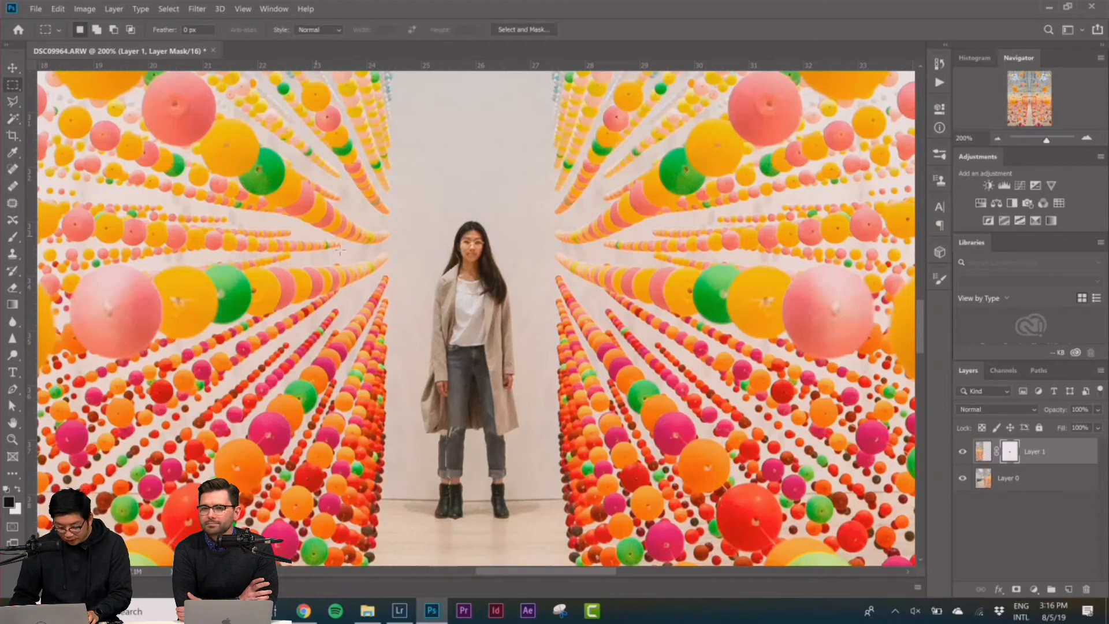
click(14, 120)
click(424, 209)
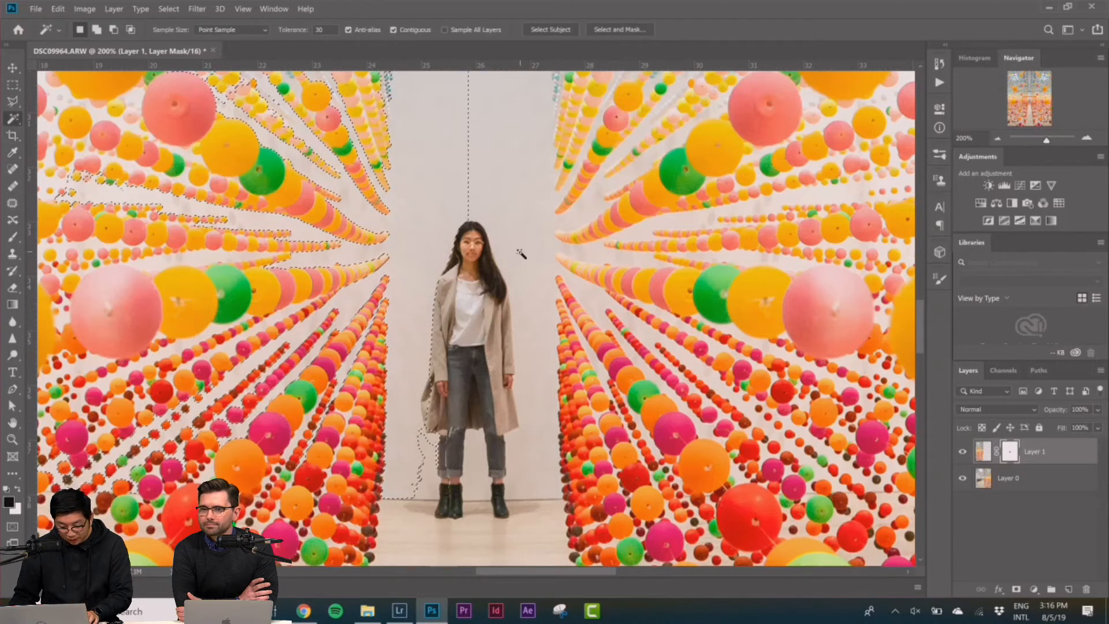
key(ctrl+d)
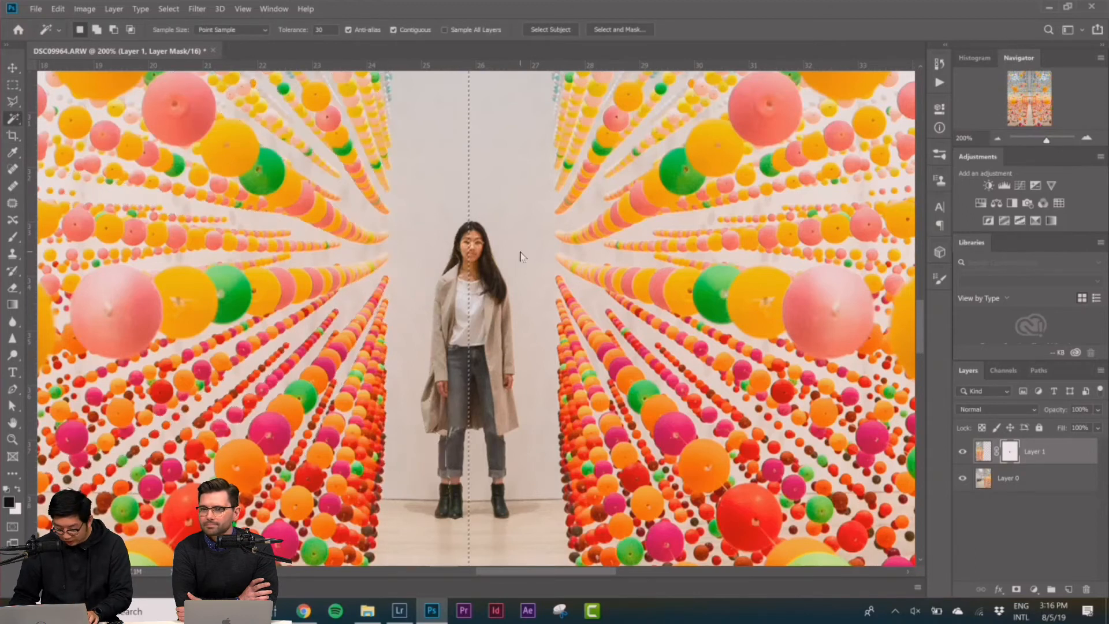
double_click(1016, 456)
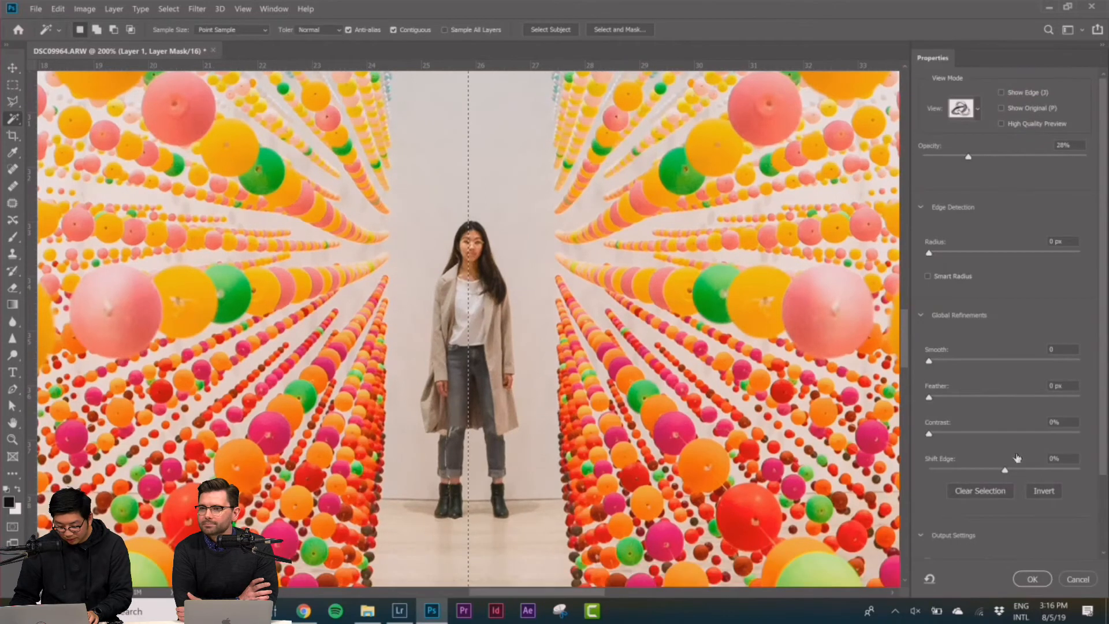
click(1032, 578)
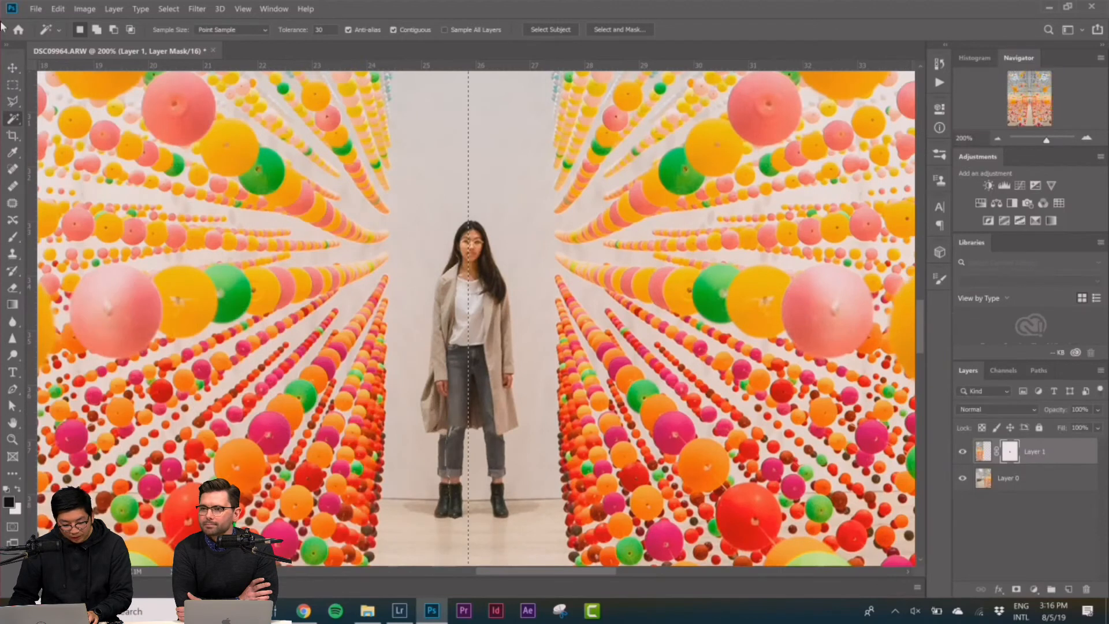
click(12, 92)
click(502, 235)
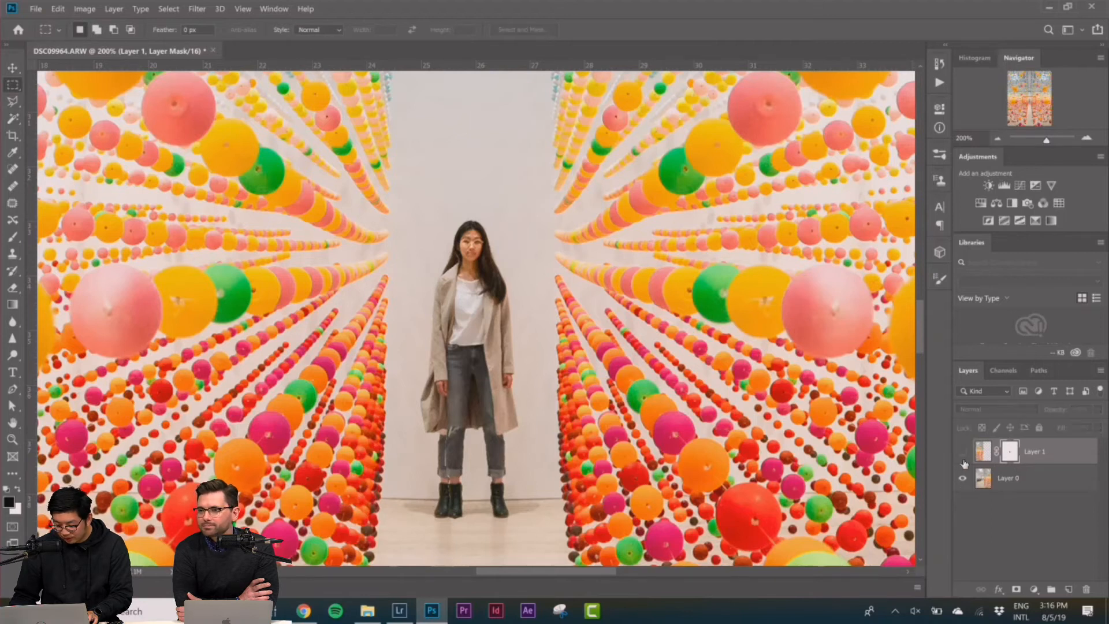
Step: Undo the inverted layer mask on Layer 1, bringing back the unmasked layer and the selection around the woman
key(ctrl+d)
key(ctrl+z)
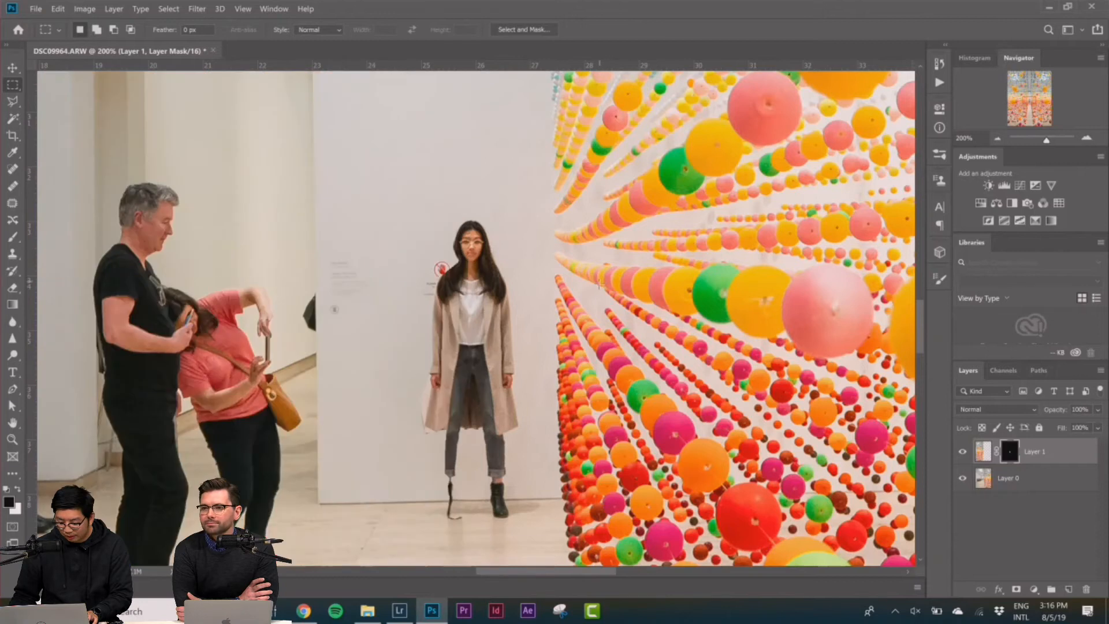
key(ctrl+z)
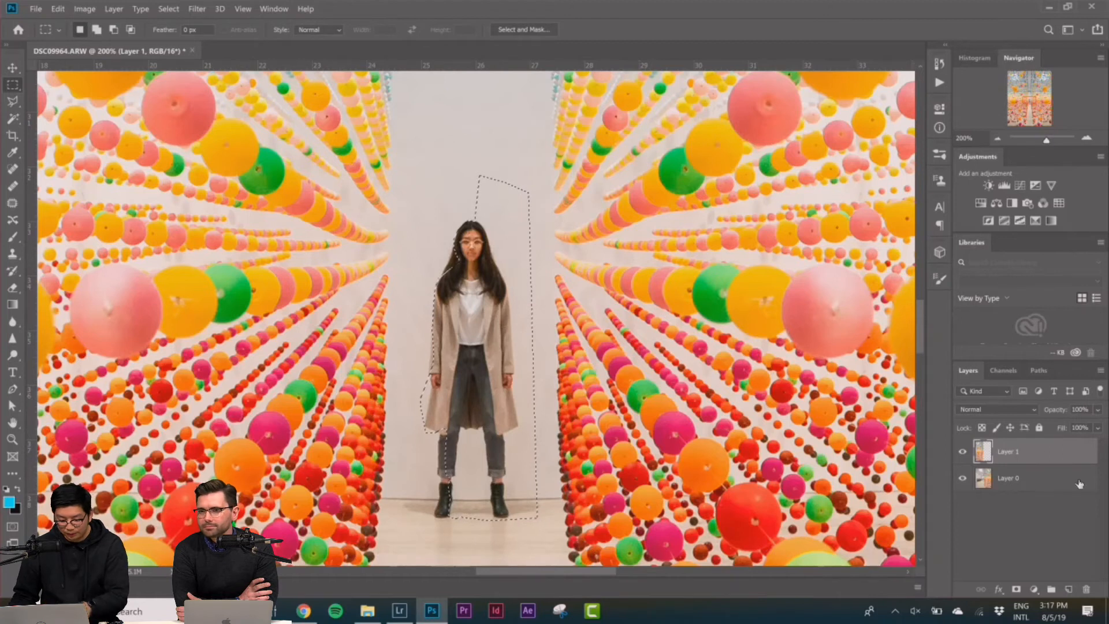
Step: Compare the mirrored layer with the original around the woman by toggling the visibility of Layer 0 and Layer 1
click(969, 462)
click(968, 460)
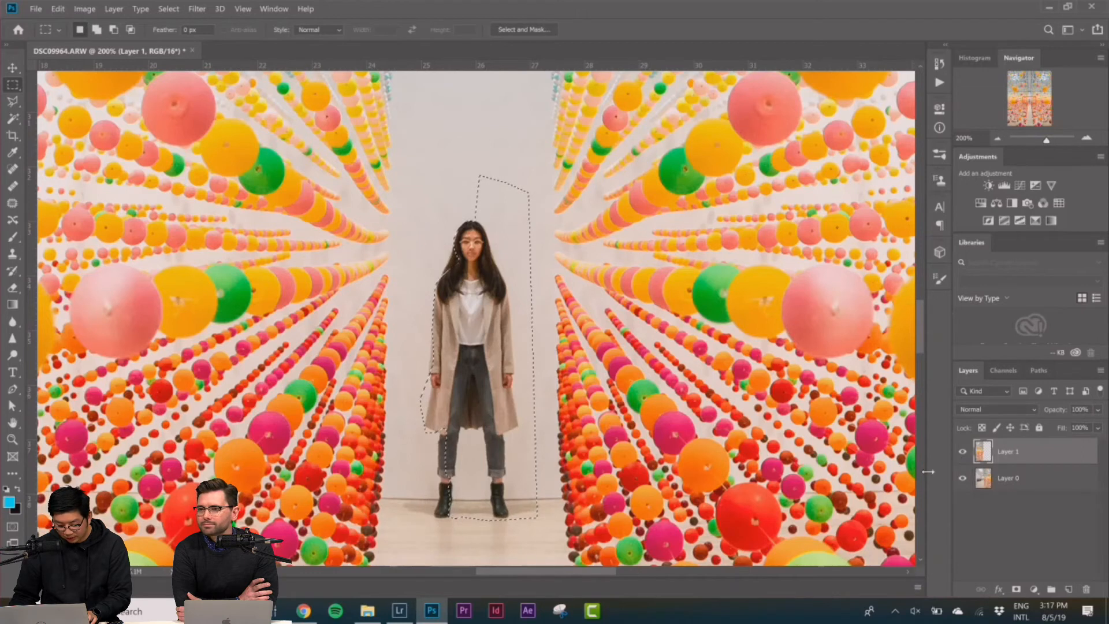
click(963, 479)
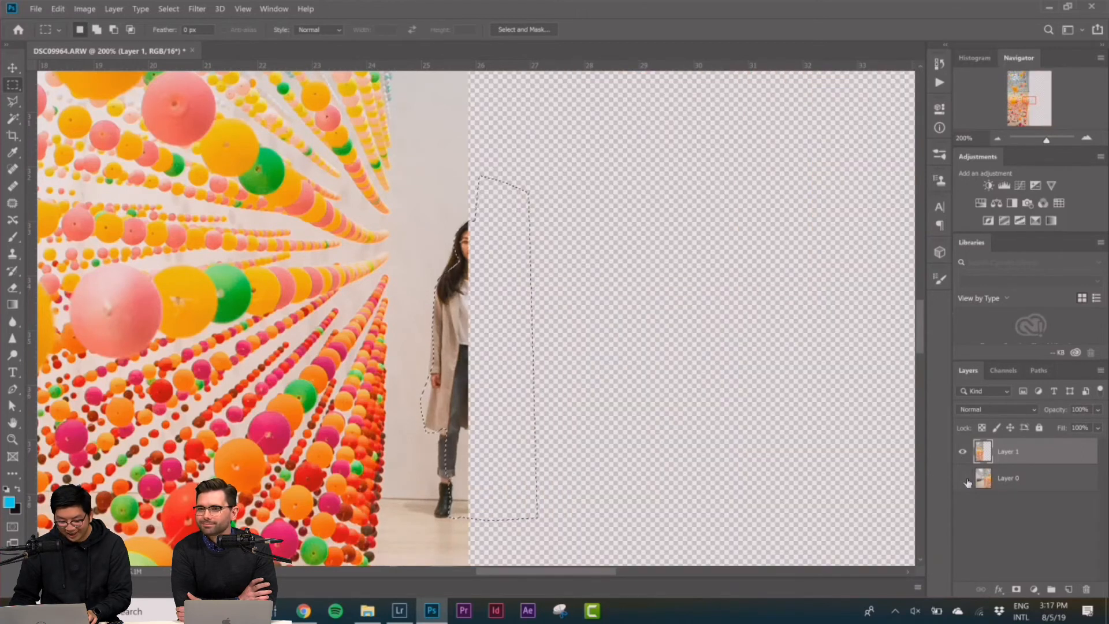
click(962, 478)
click(963, 456)
click(963, 458)
click(963, 458)
click(964, 457)
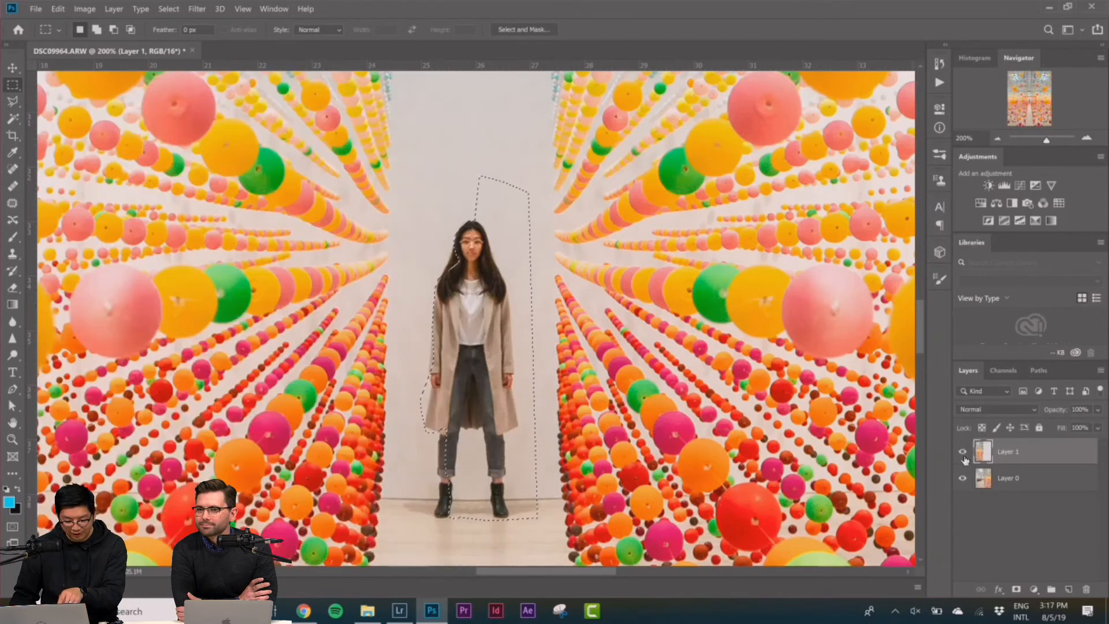
Step: Invert the selection and clone clean wall over the mirrored hair edge beside the woman's face with a soft 75 px Clone Stamp
right_click(499, 249)
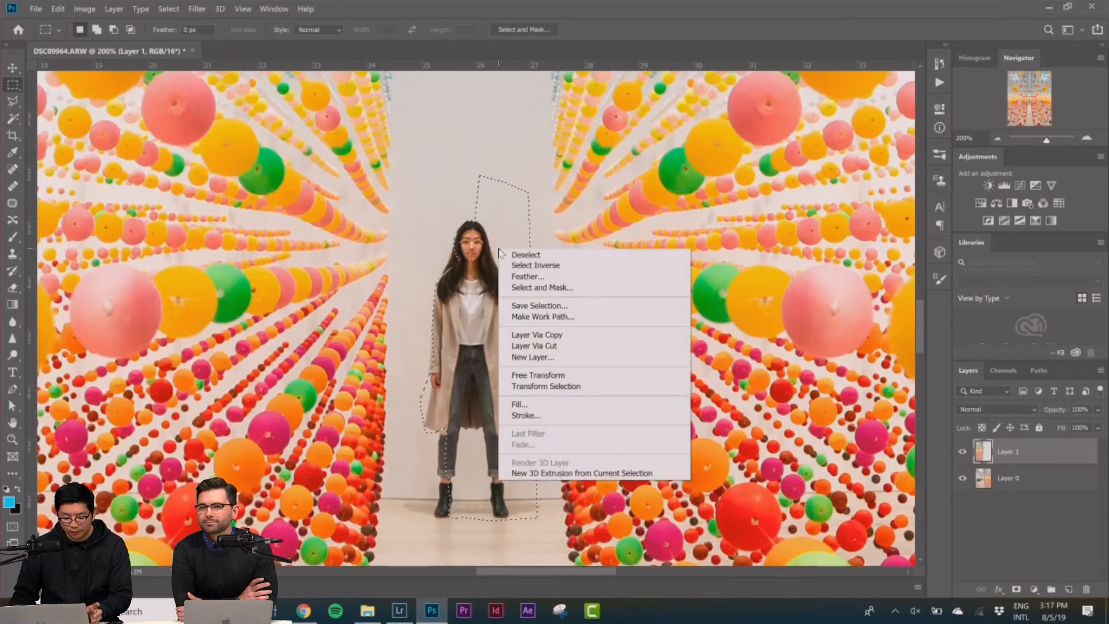
click(558, 265)
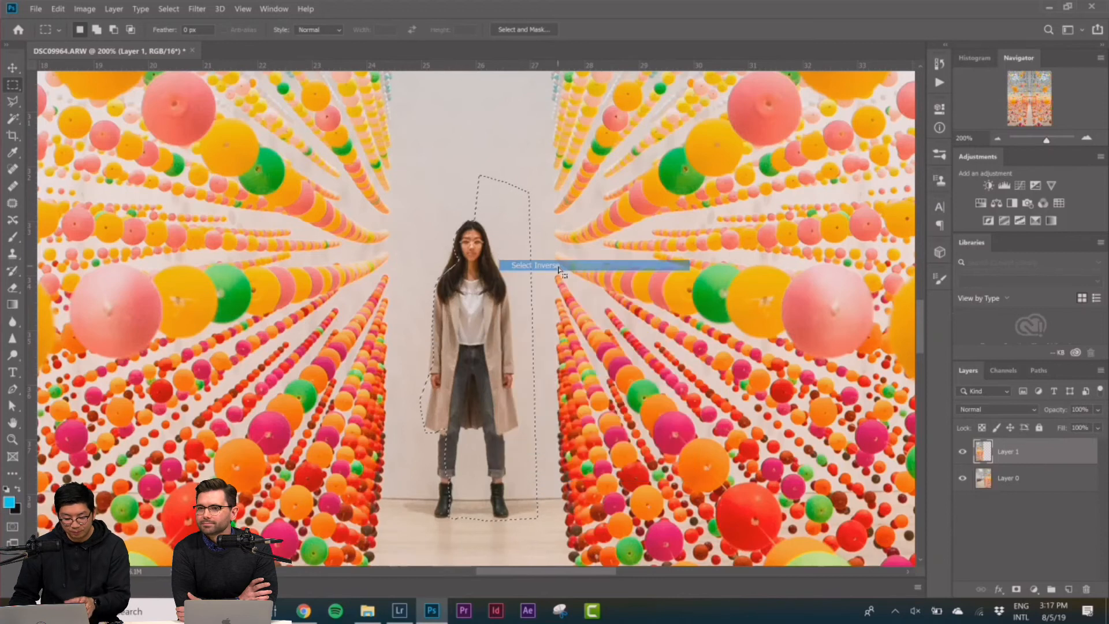
click(12, 253)
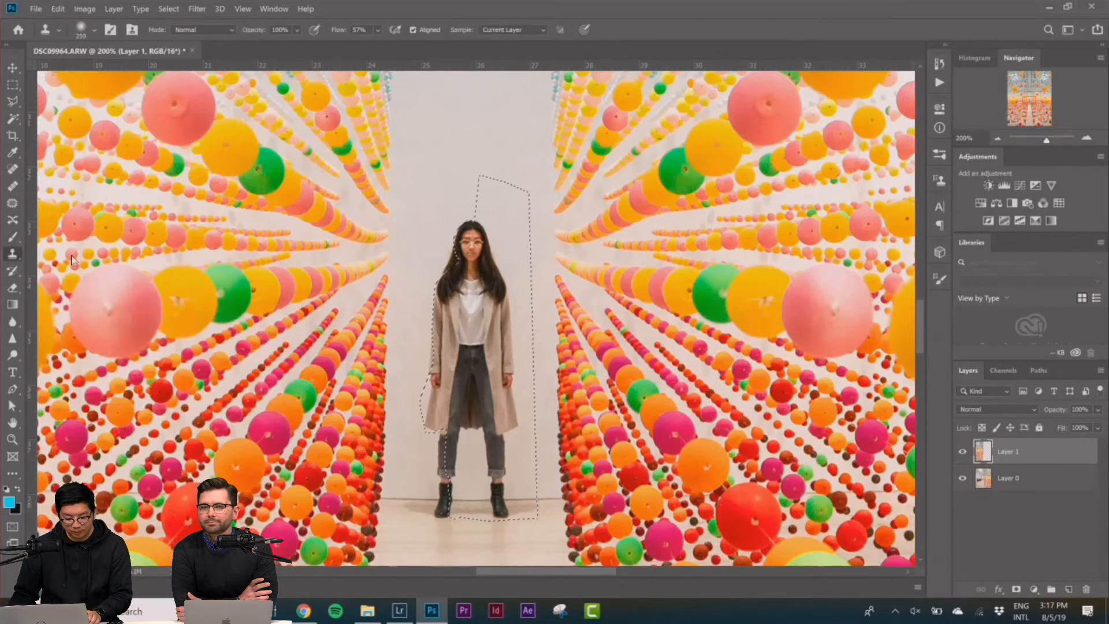
right_click(463, 242)
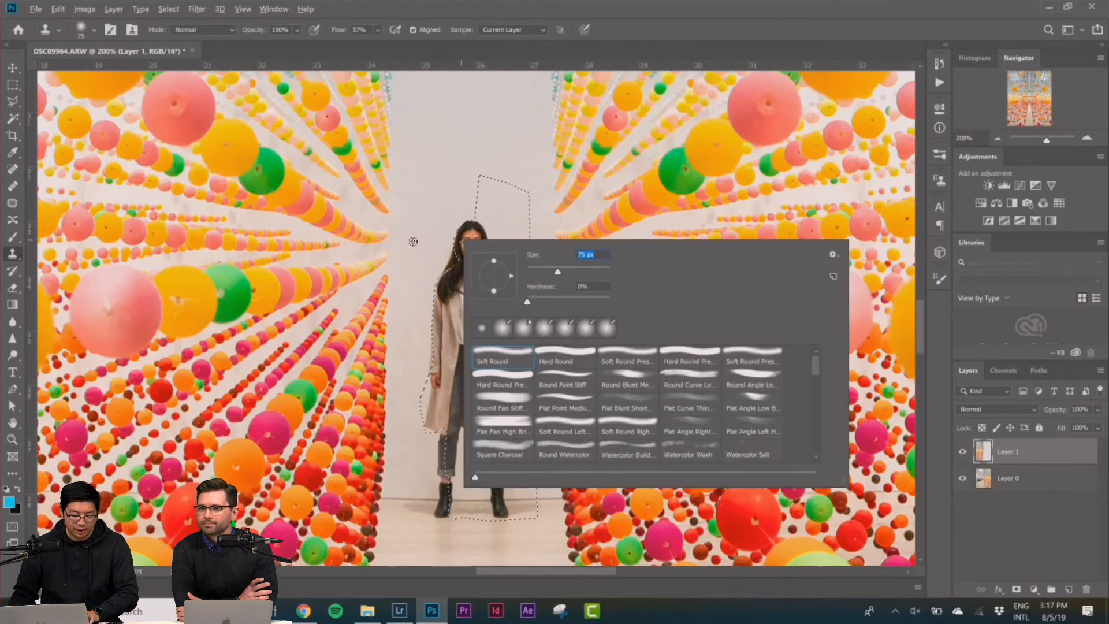
alt+click(409, 248)
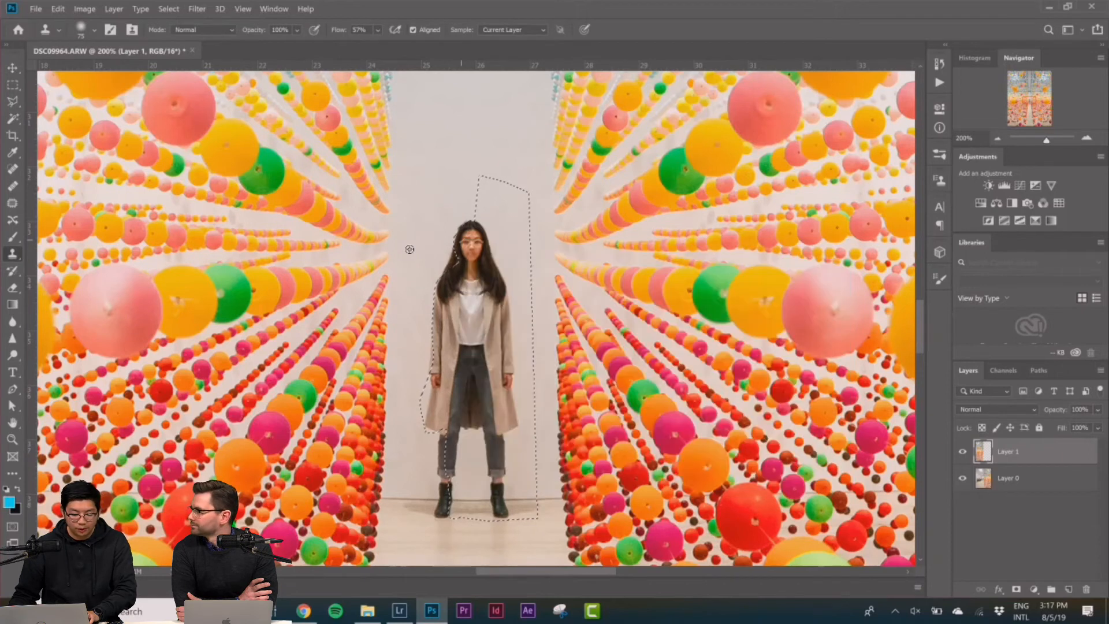
mouse_move(451, 258)
mouse_down()
mouse_move(450, 248)
mouse_move(451, 261)
mouse_up()
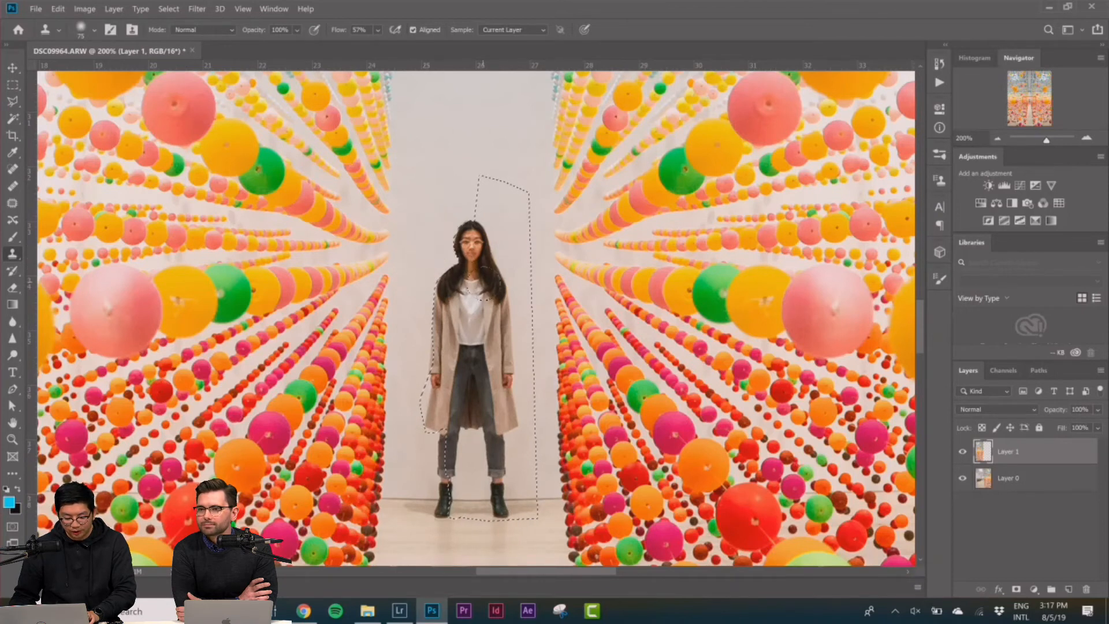
Step: Reduce the Clone Stamp brush to 32 px and clone wall over the stray mirrored lower leg below the coat
scroll(434, 292, down, 3)
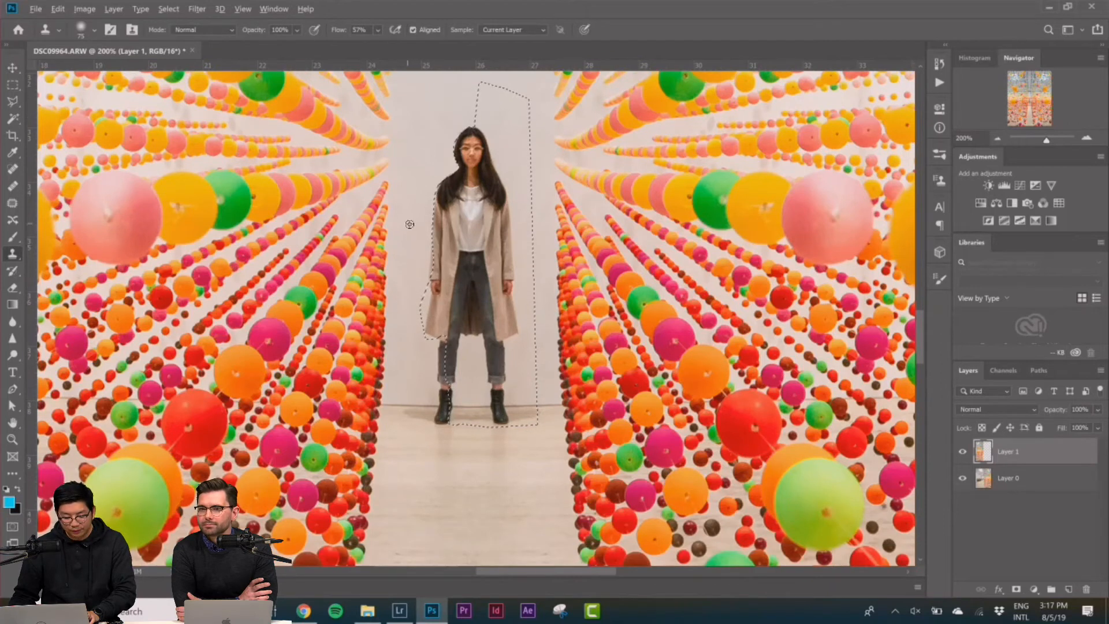
right_click(430, 238)
drag(517, 233, 500, 234)
alt+click(408, 200)
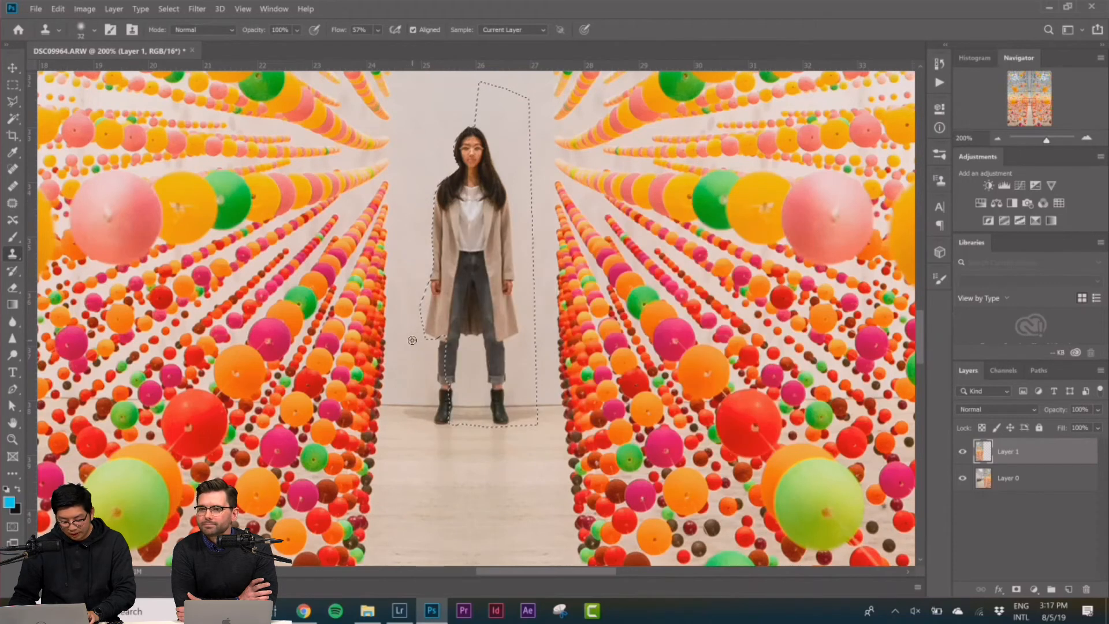
drag(444, 339, 444, 369)
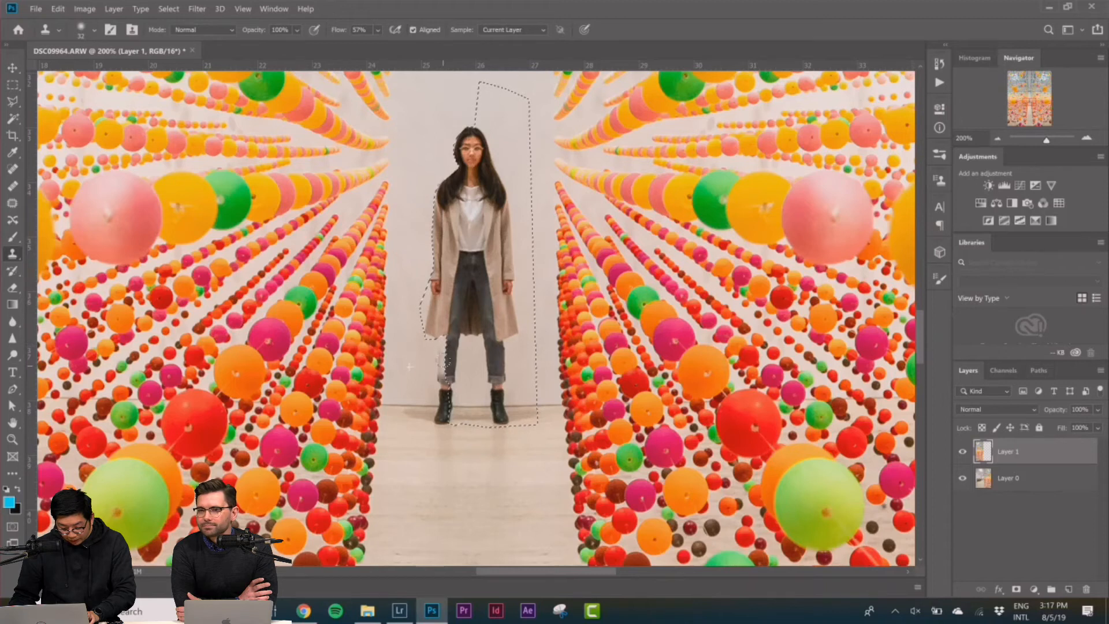
Step: Clone matching wall and floor over the stray mirrored trouser cuff and boot beside the selection edge
alt+click(393, 404)
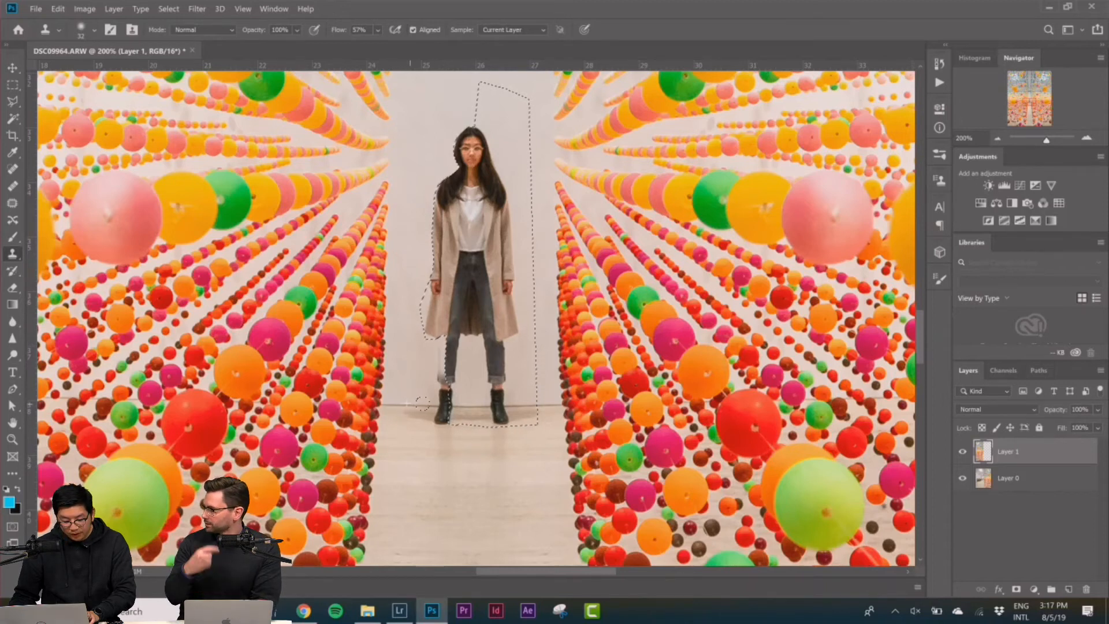
alt+click(409, 378)
drag(442, 371, 444, 379)
alt+click(415, 354)
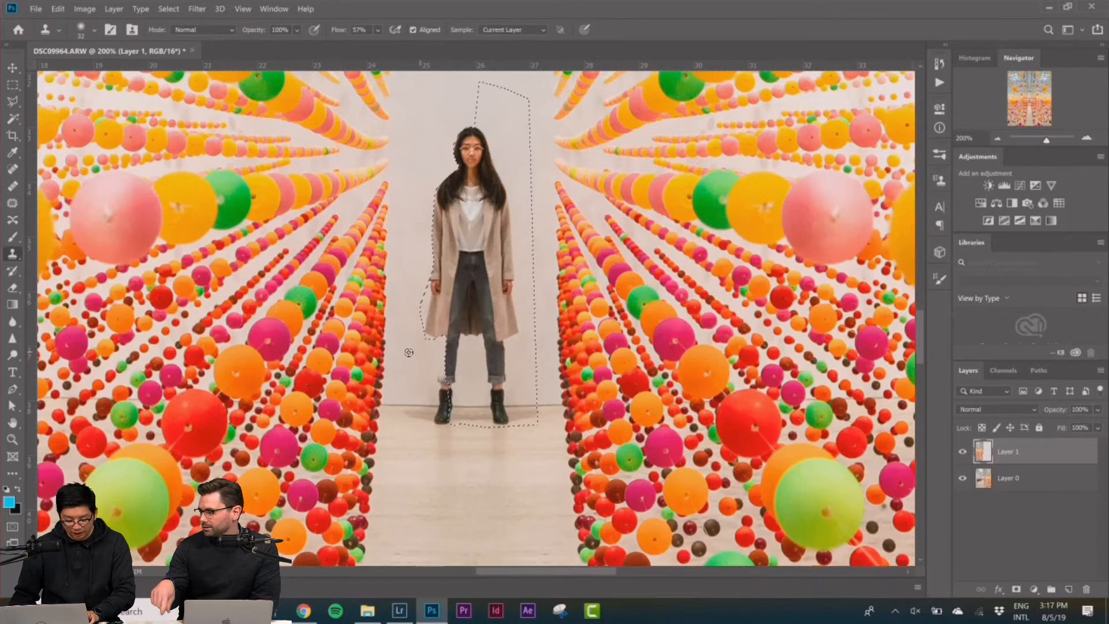
drag(442, 346, 445, 394)
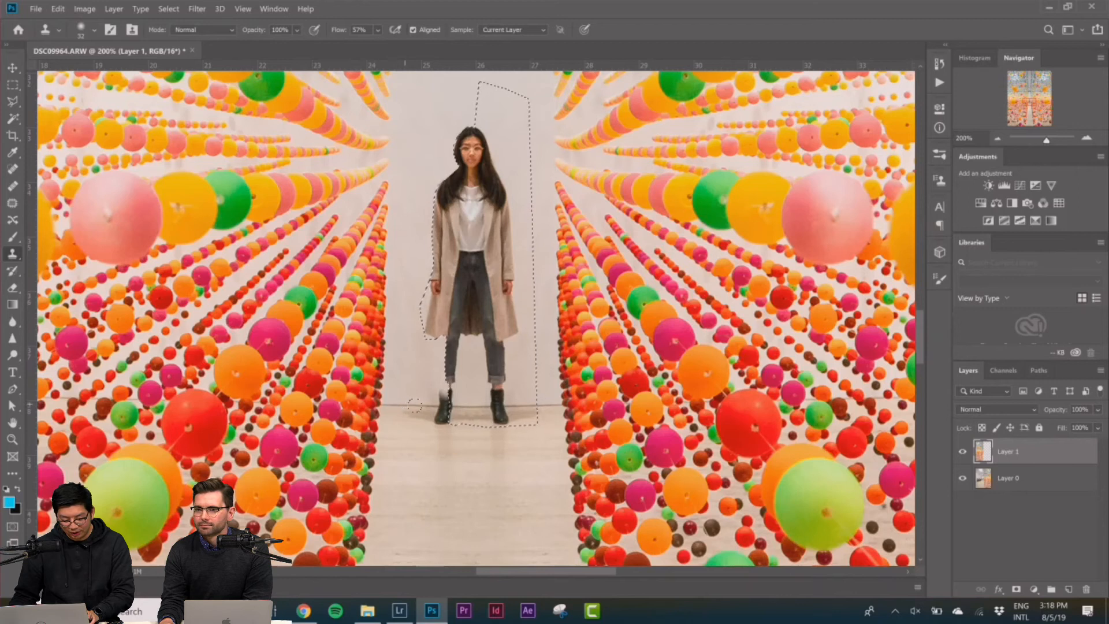
drag(434, 405, 435, 389)
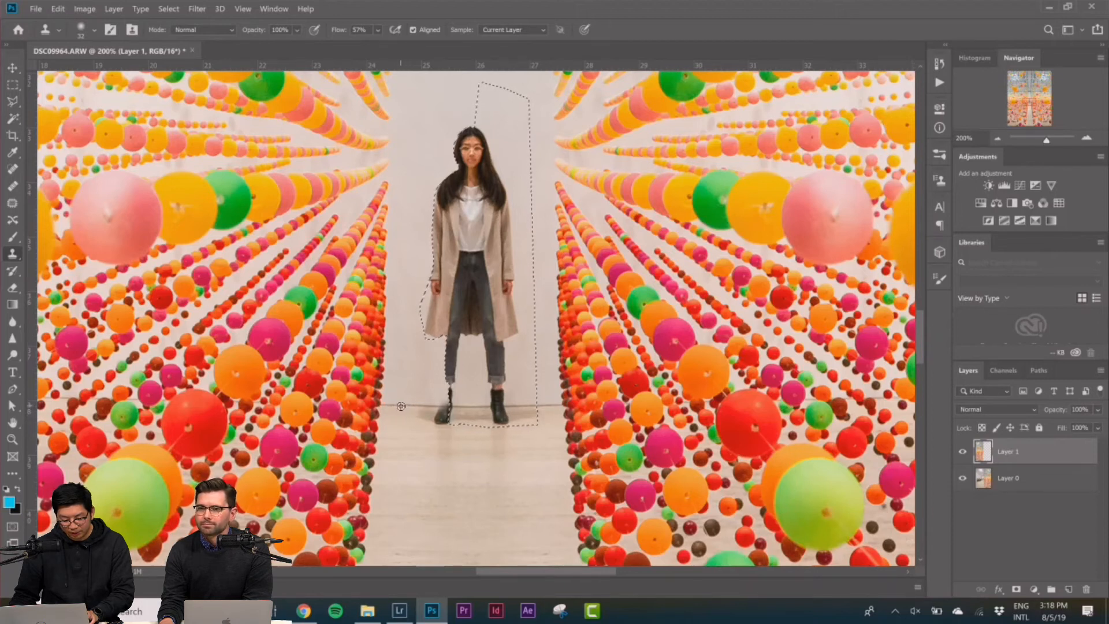
drag(427, 416, 445, 406)
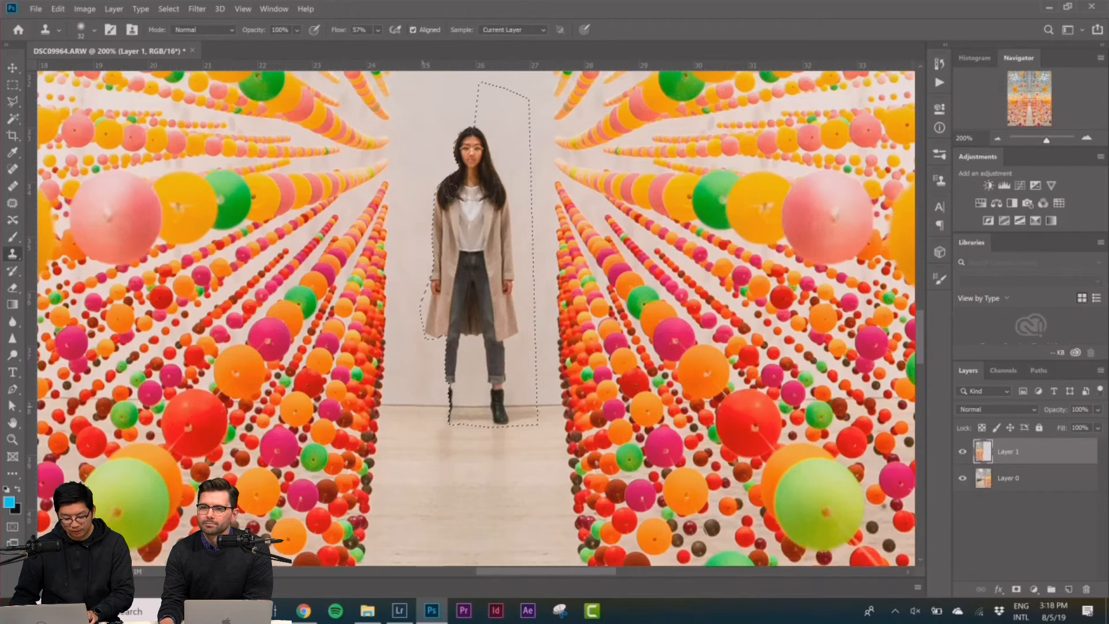
Step: Mask Layer 1 with the inverted selection to reveal the original woman, and soften the mask edge around her with a 25 px Blur tool
click(12, 86)
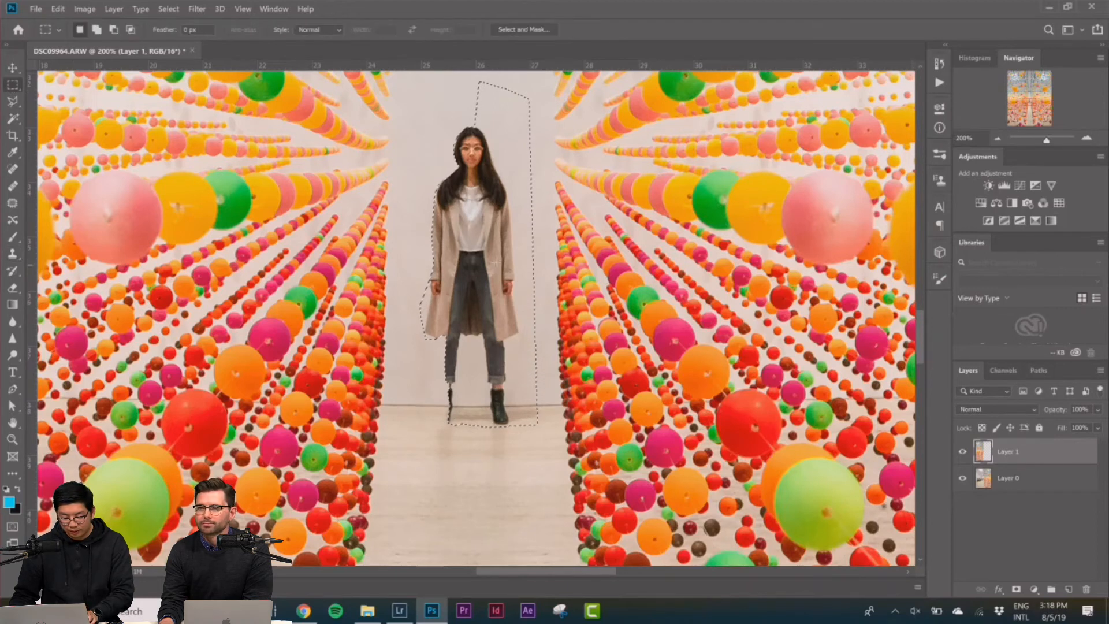
click(1016, 590)
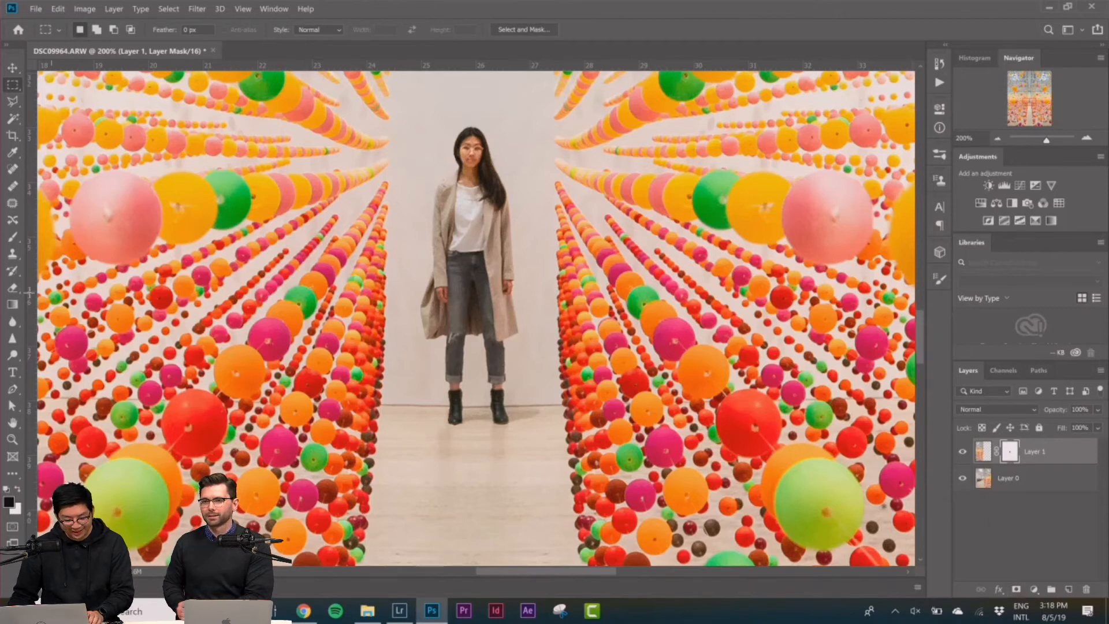
click(12, 321)
right_click(588, 290)
drag(701, 322, 661, 324)
click(456, 135)
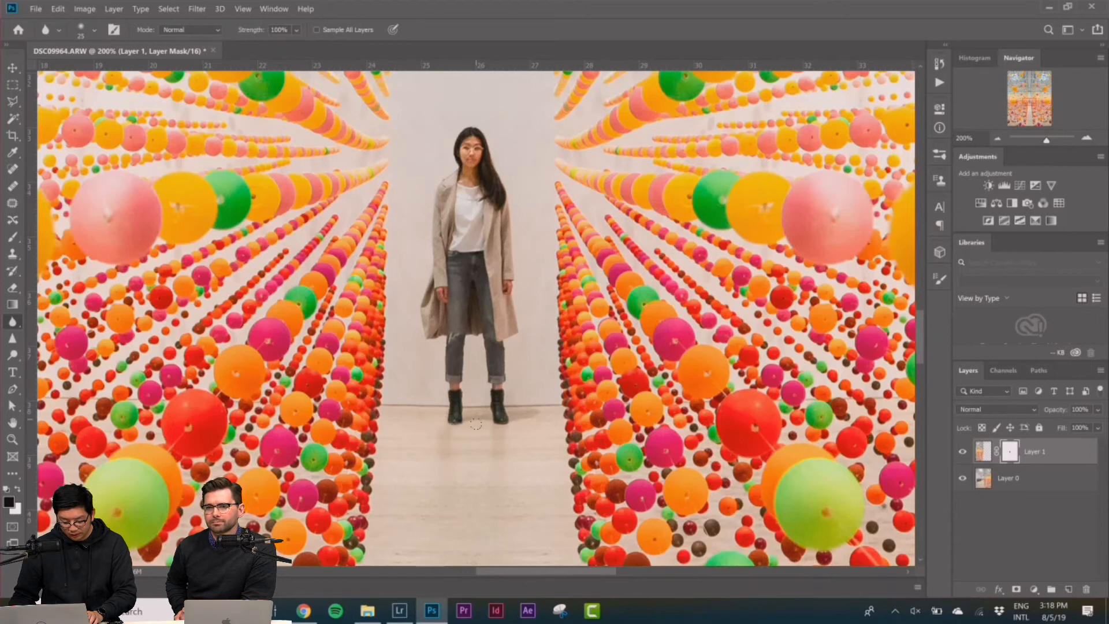
Step: Paint black on Layer 1's mask along the floor's center seam below the woman with a soft 89 px brush
scroll(443, 409, down, 4)
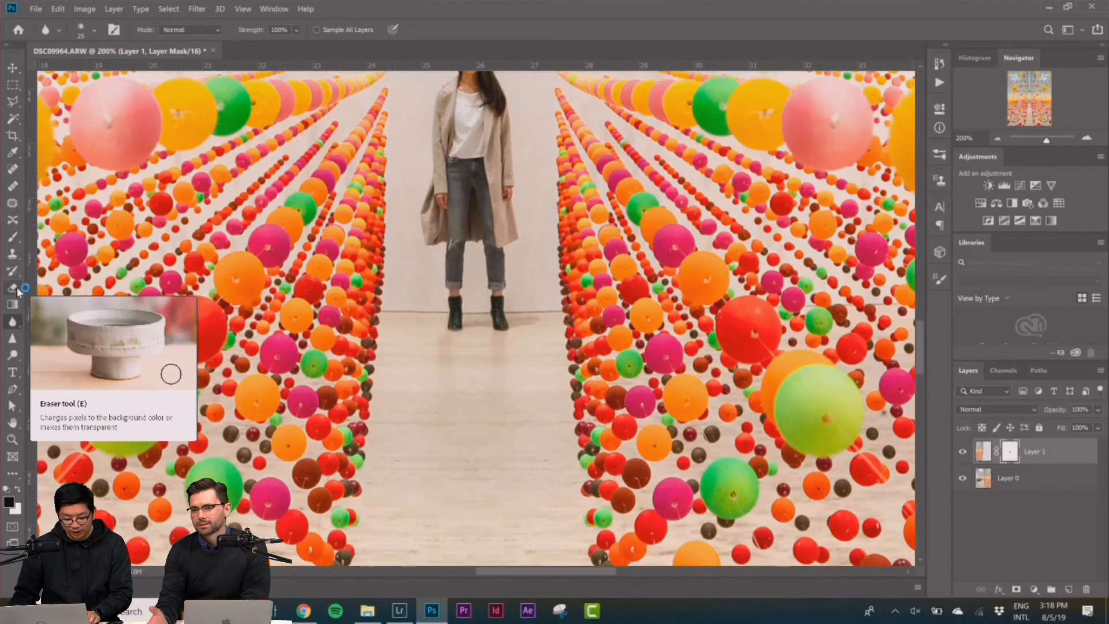
click(13, 288)
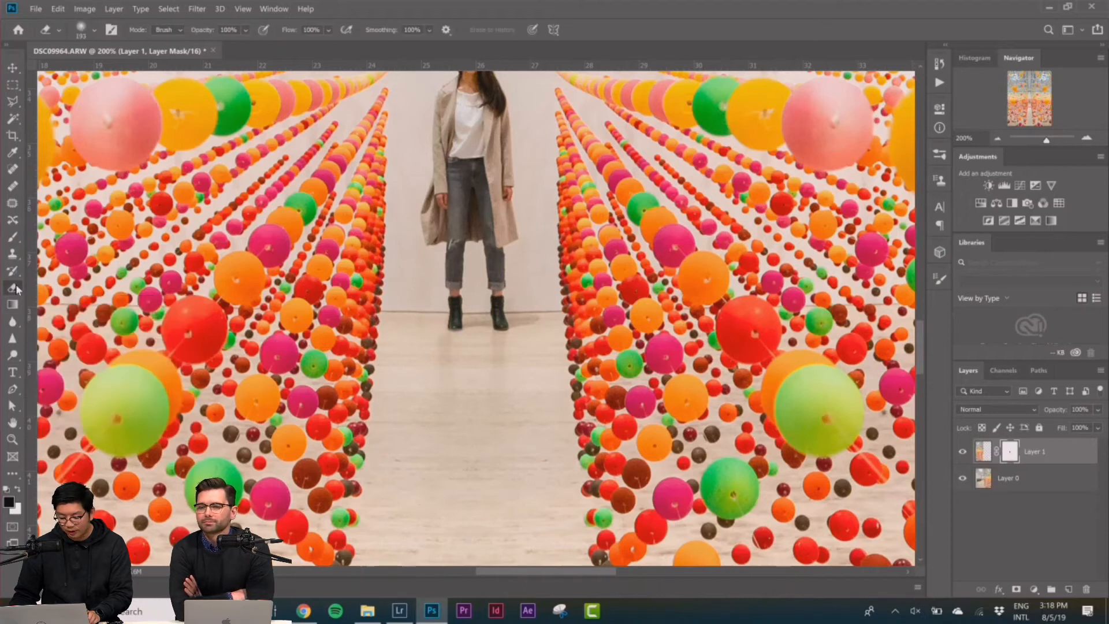
click(13, 238)
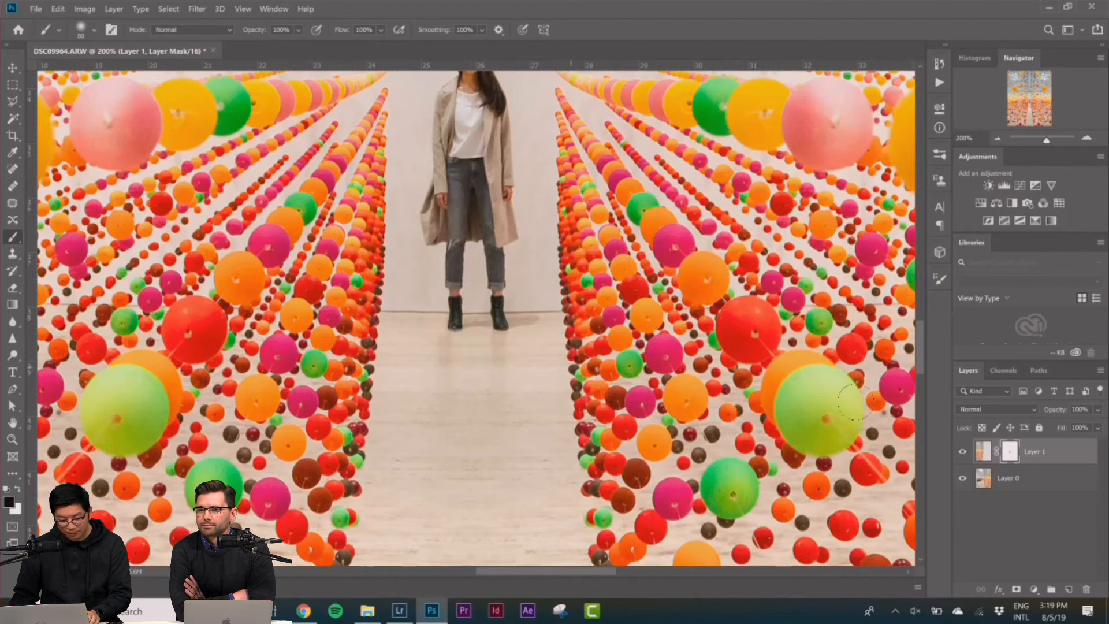
right_click(470, 345)
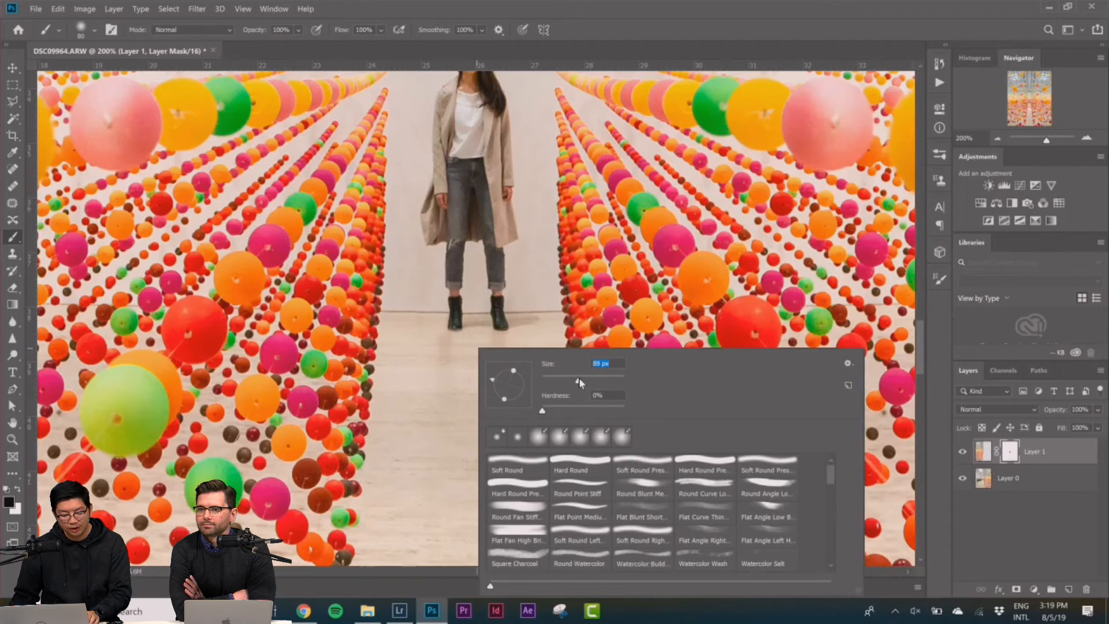
key(Return)
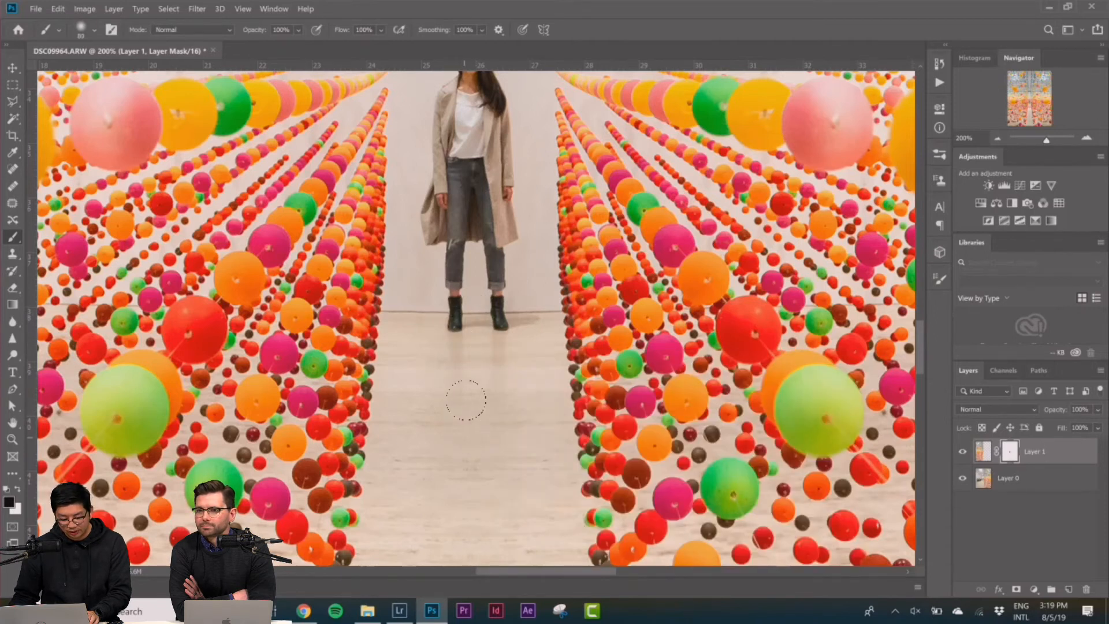
scroll(466, 400, down, 2)
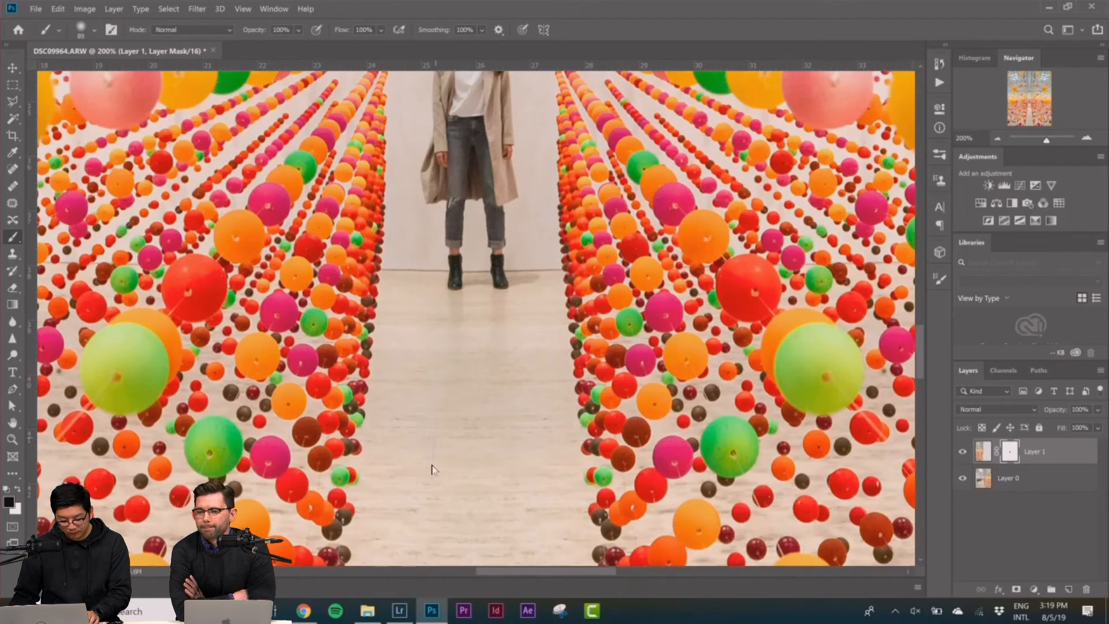
scroll(438, 480, down, 3)
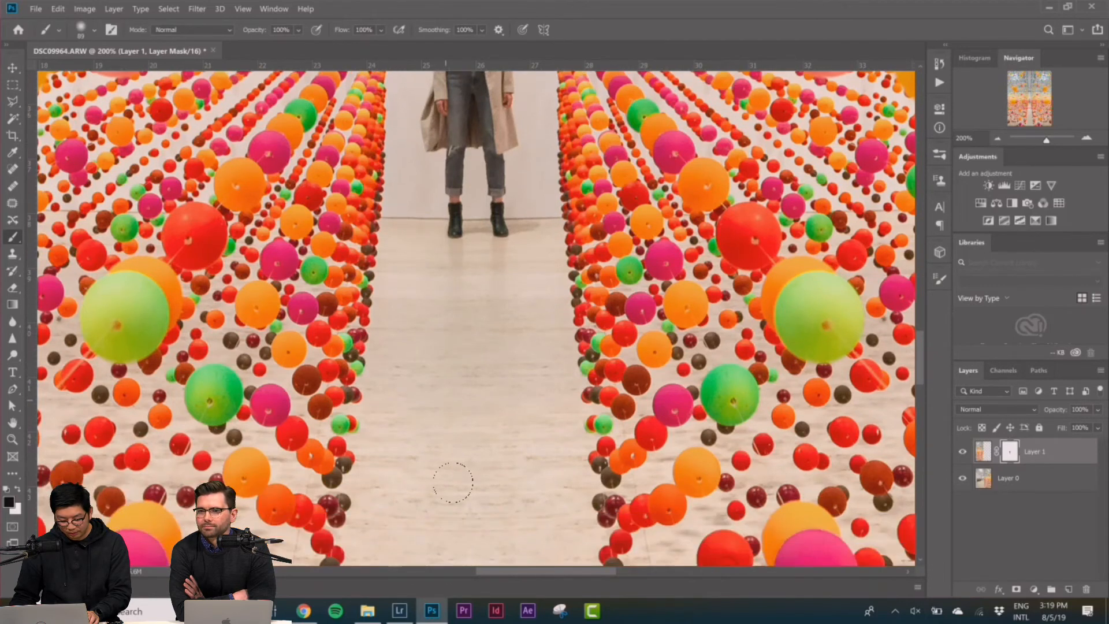
key(ctrl+minus)
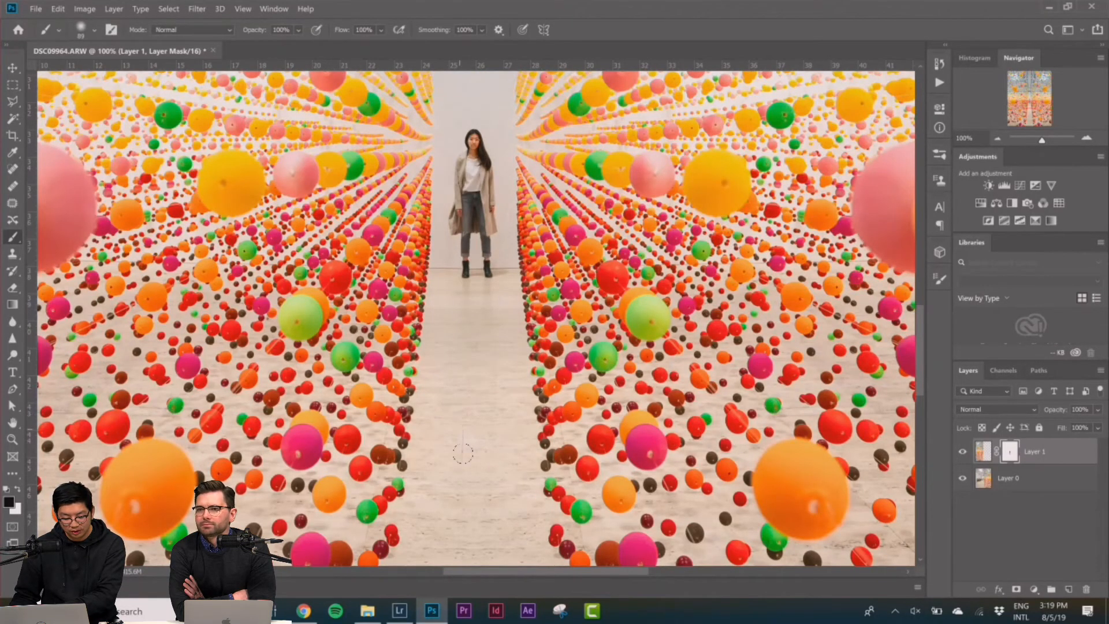
scroll(461, 386, down, 3)
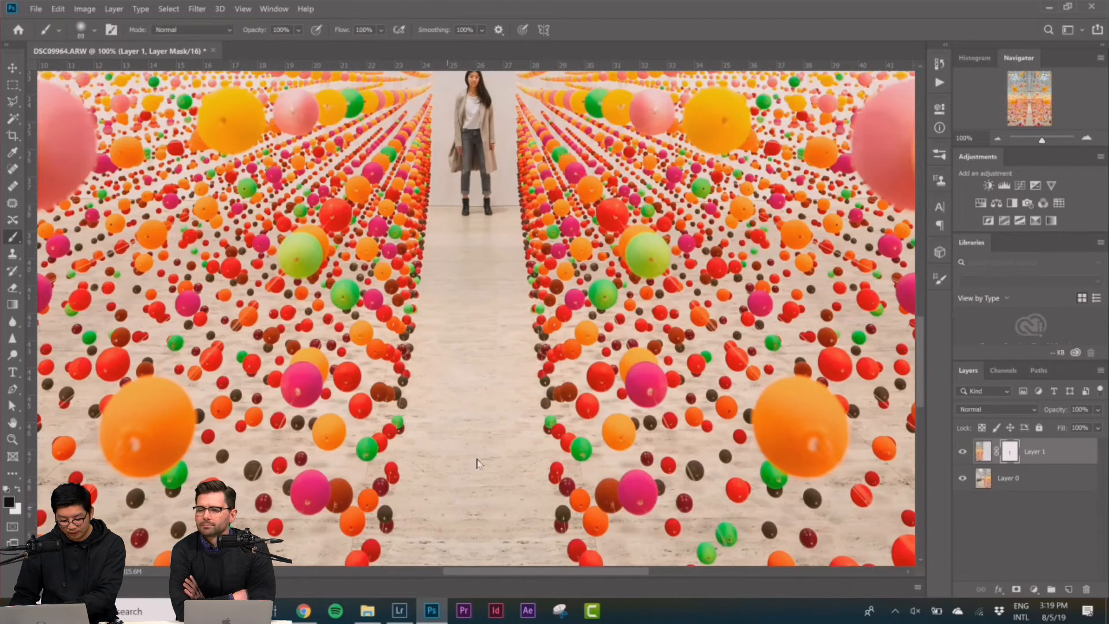
scroll(470, 354, down, 1)
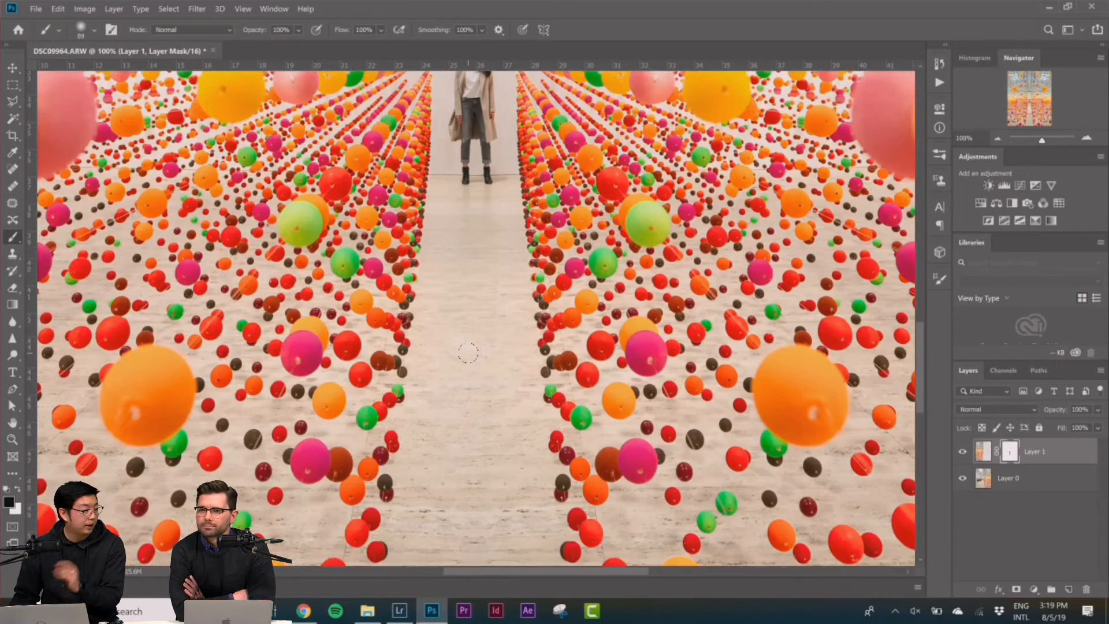
Step: Enlarge the soft brush to 130 px and paint black on Layer 1's mask down the floor's center seam to the image's lower edge
scroll(476, 375, down, 1)
right_click(488, 355)
drag(594, 383, 599, 384)
drag(477, 262, 470, 376)
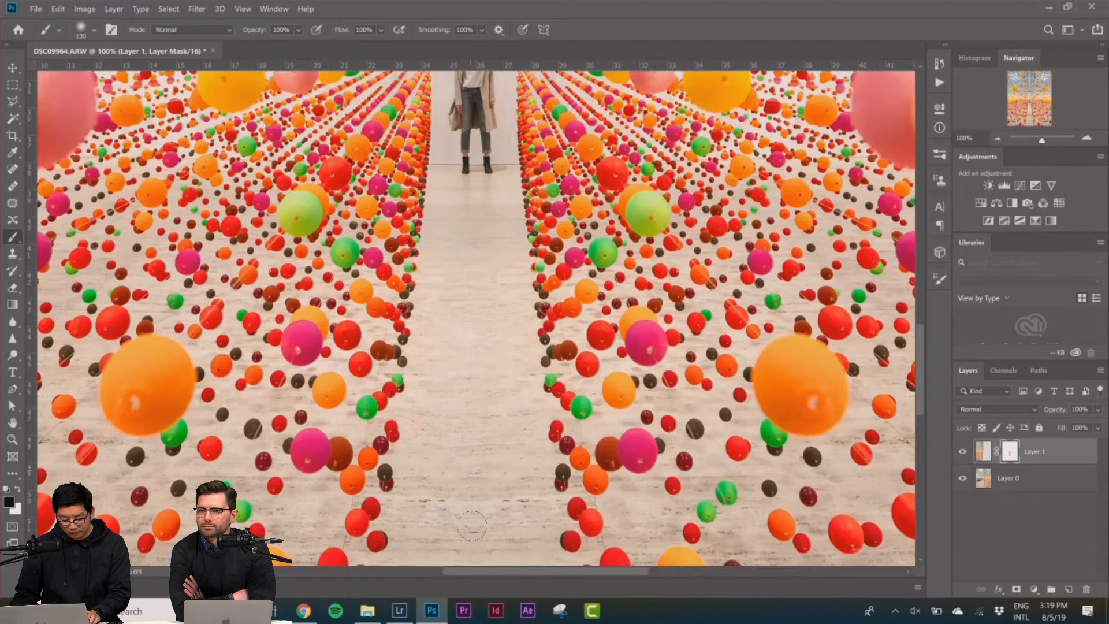
scroll(472, 478, down, 5)
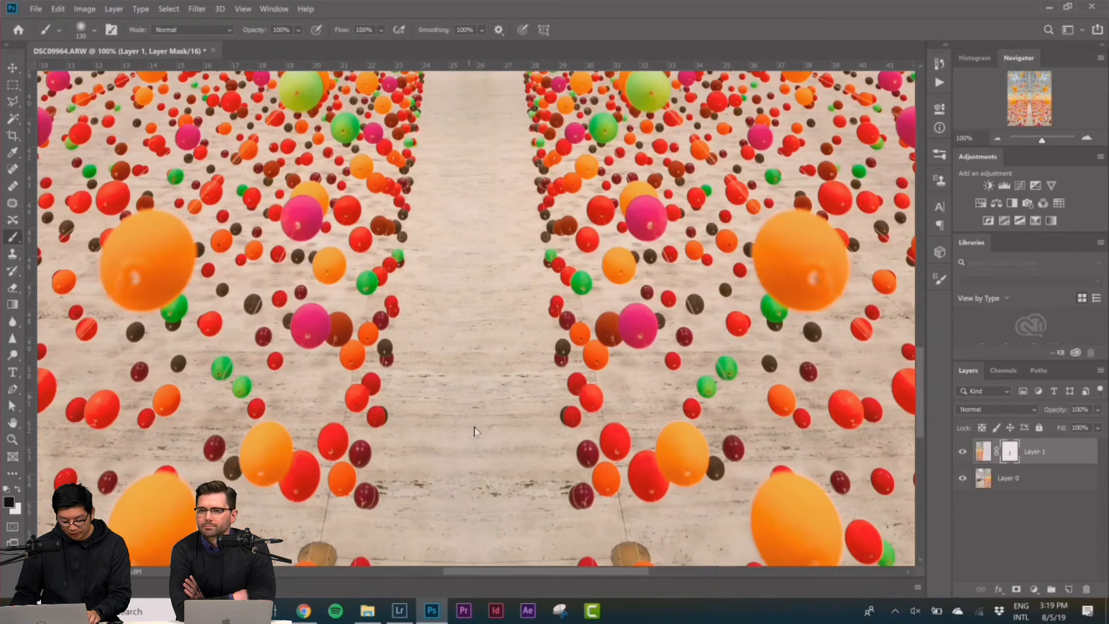
scroll(477, 407, down, 5)
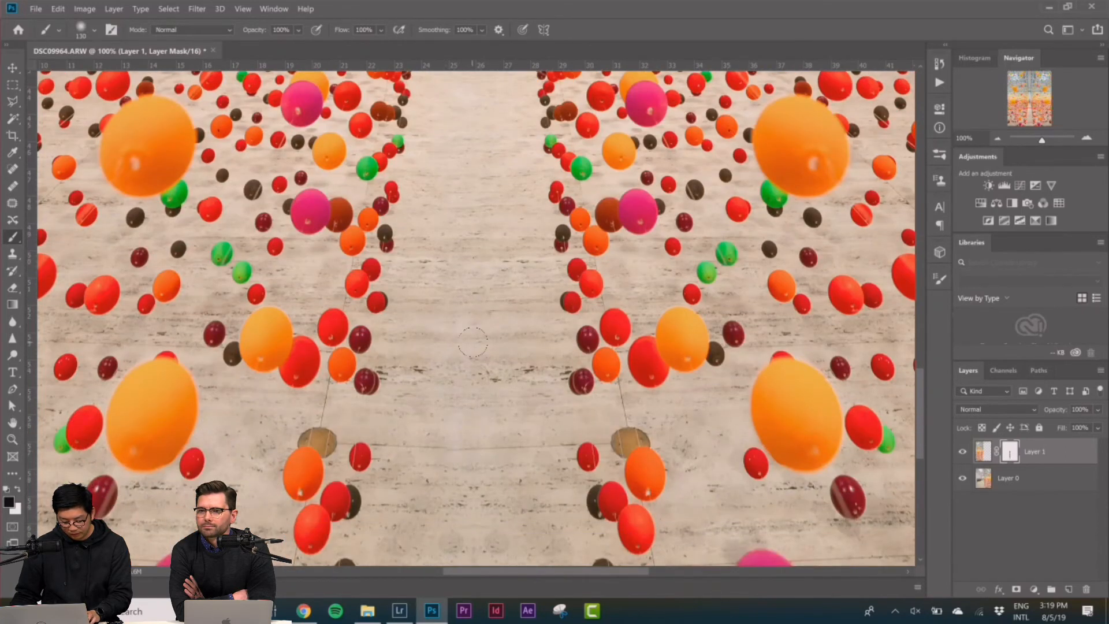
scroll(472, 379, down, 2)
scroll(472, 379, down, 2)
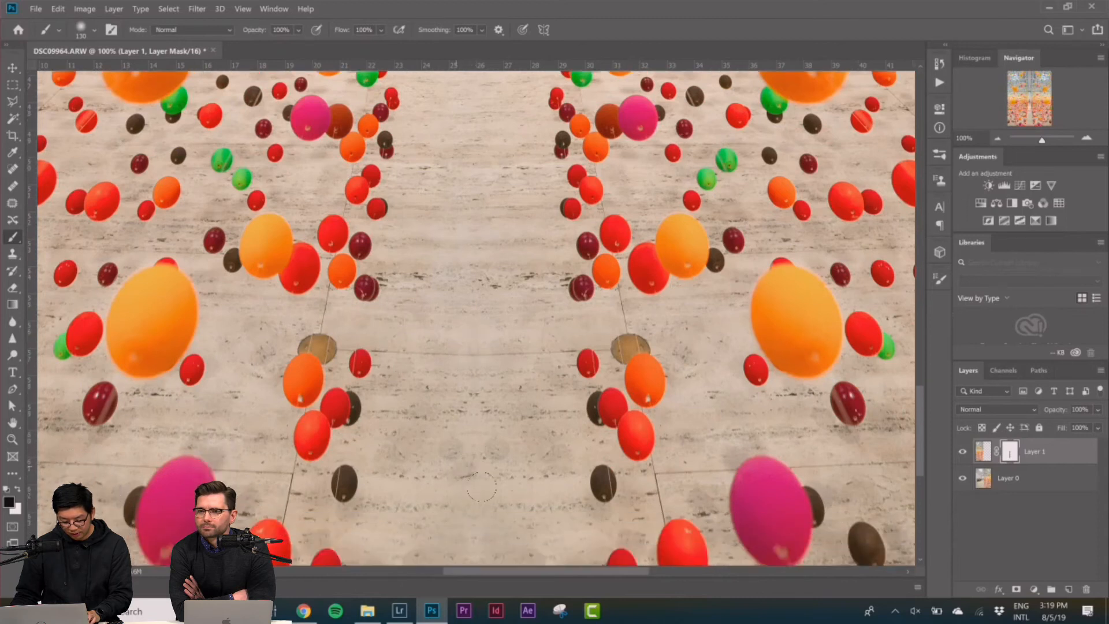
scroll(487, 498, down, 4)
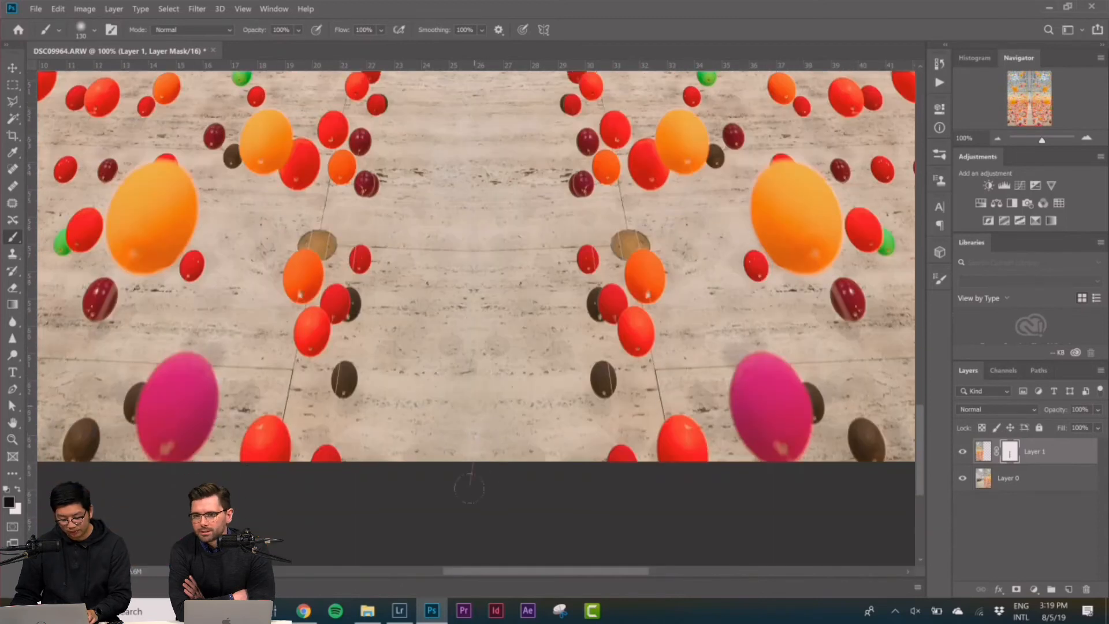
scroll(477, 294, up, 3)
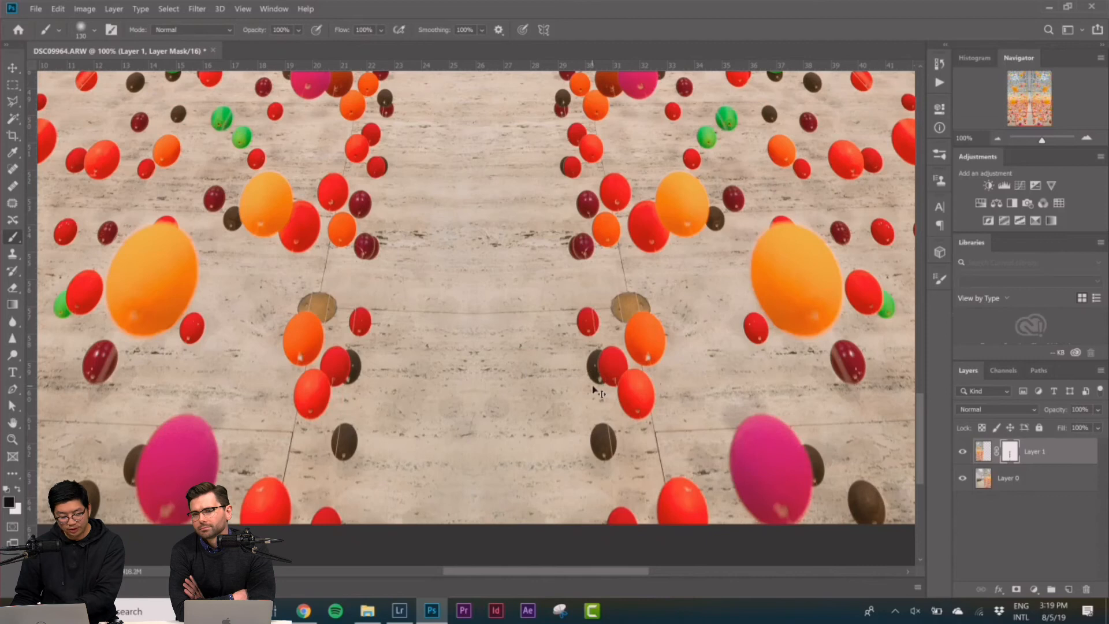
key(ctrl+0)
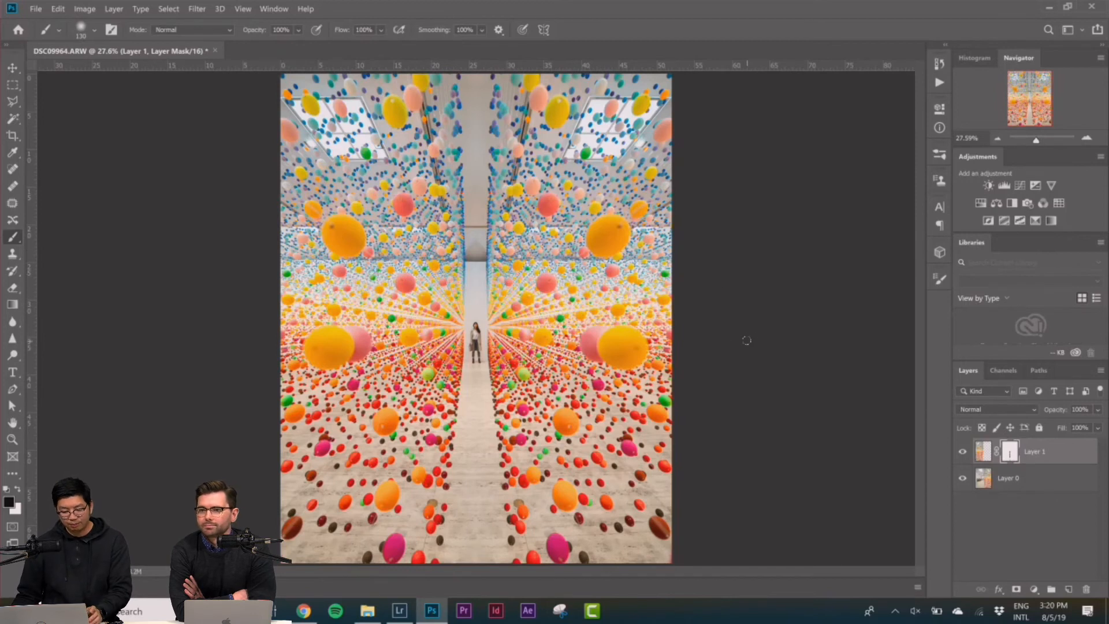
Step: Try to apply a Hue/Saturation adjustment directly to Layer 1's image instead of its mask
click(12, 85)
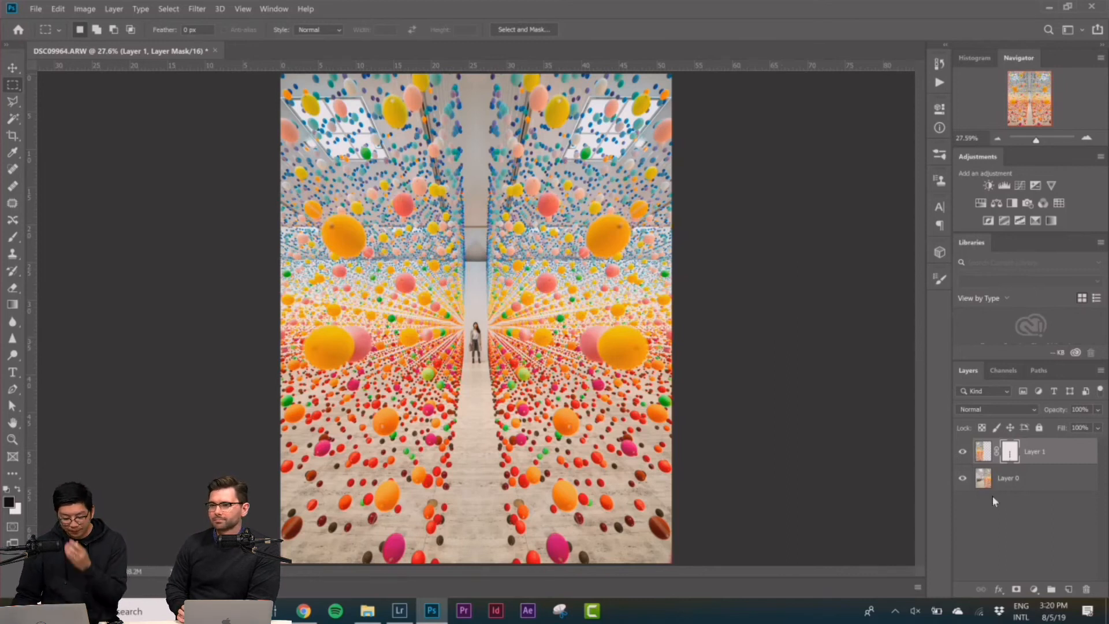
click(982, 455)
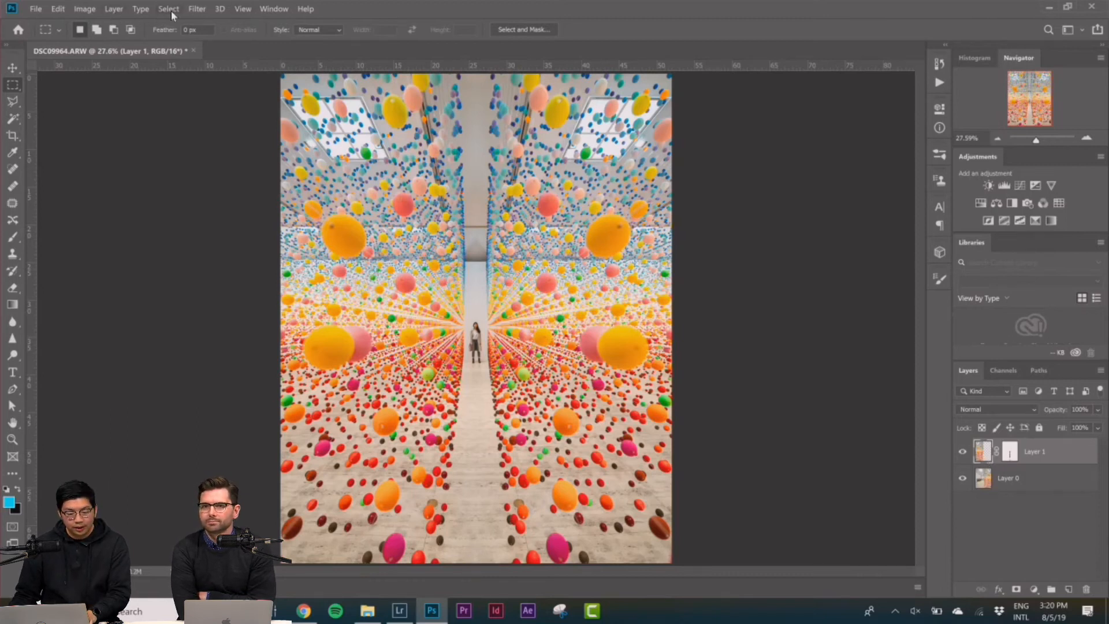
click(85, 9)
mouse_move(110, 37)
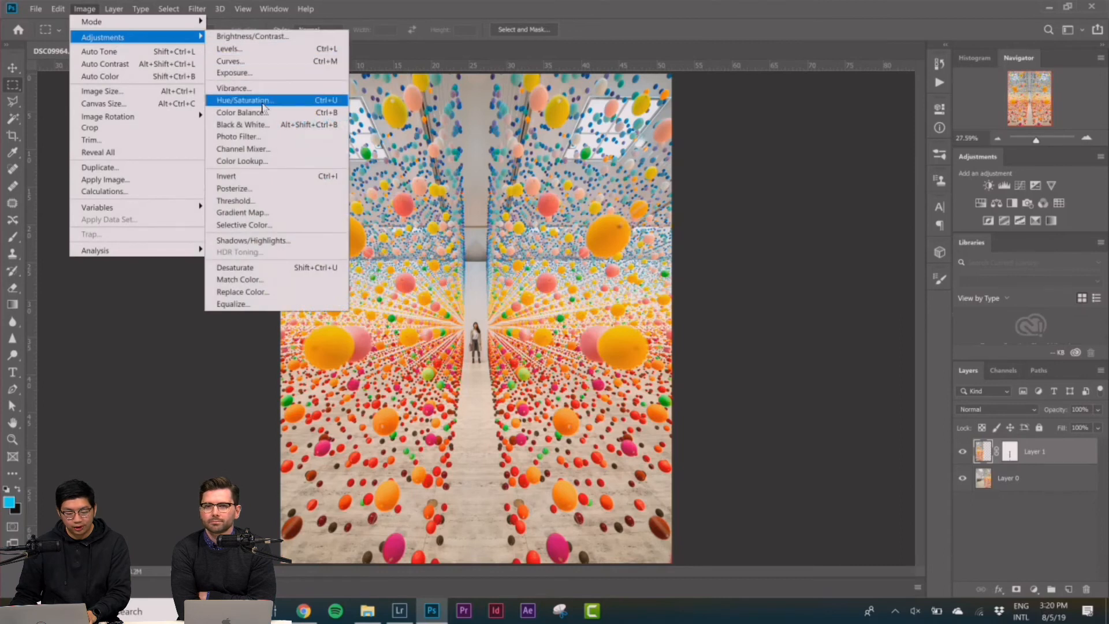
click(263, 102)
click(613, 248)
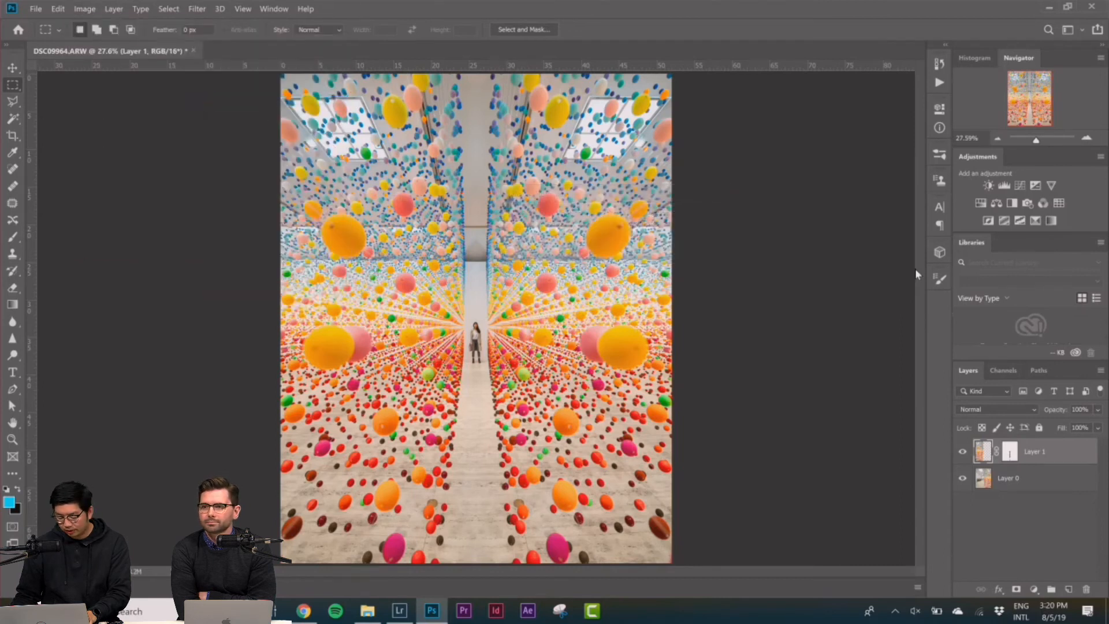
right_click(983, 450)
click(1063, 497)
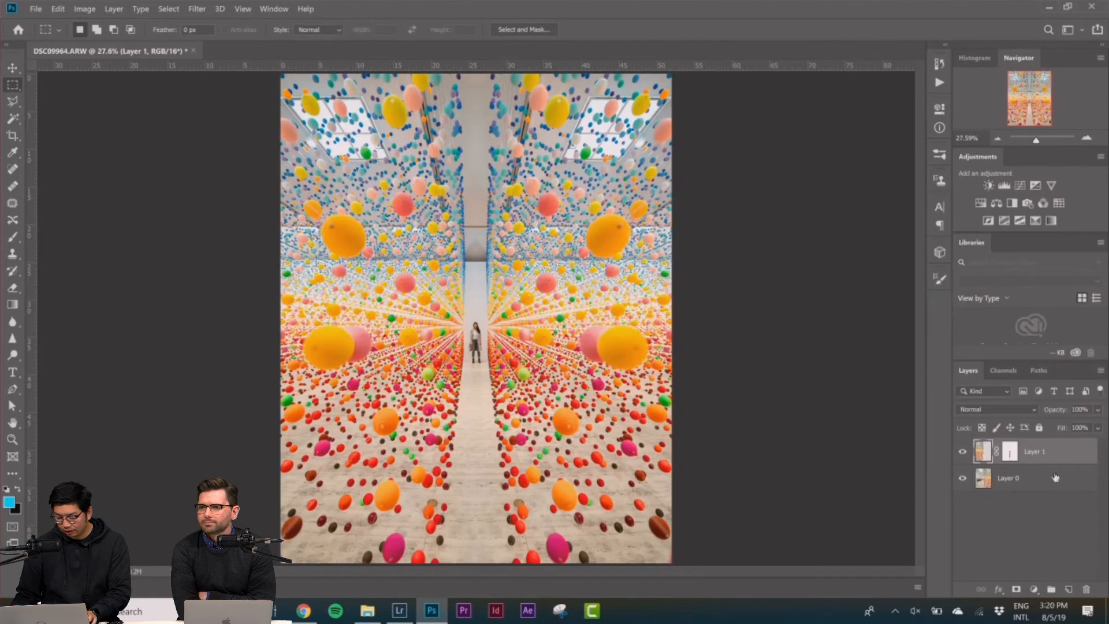
right_click(1051, 454)
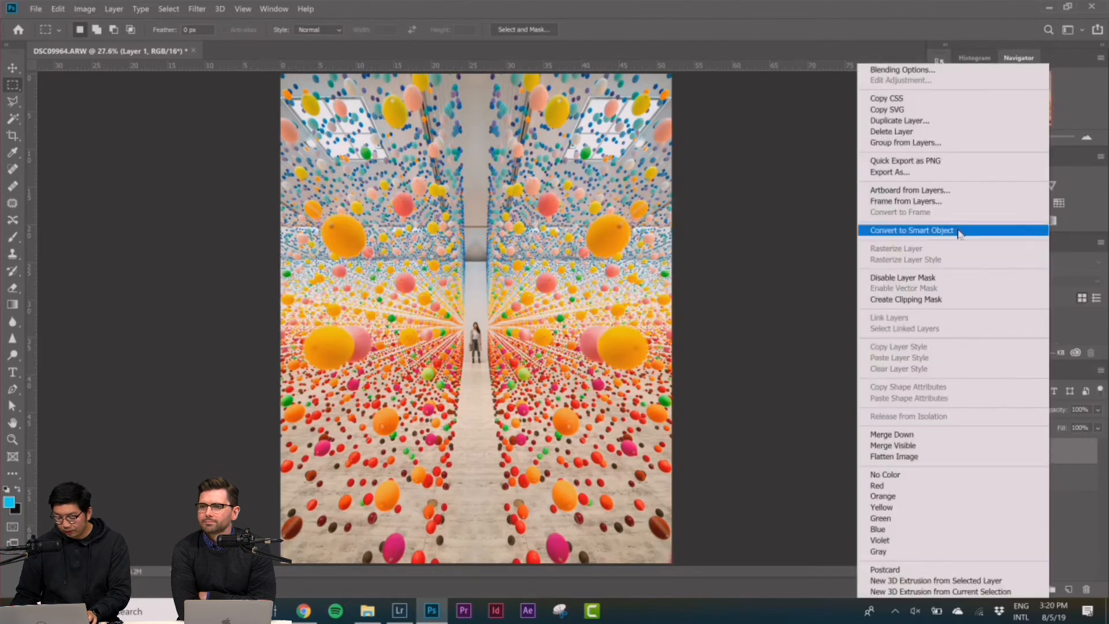
click(1098, 544)
Step: Add a Hue/Saturation adjustment layer, clip it to Layer 1, and set its hue to -180
click(1034, 589)
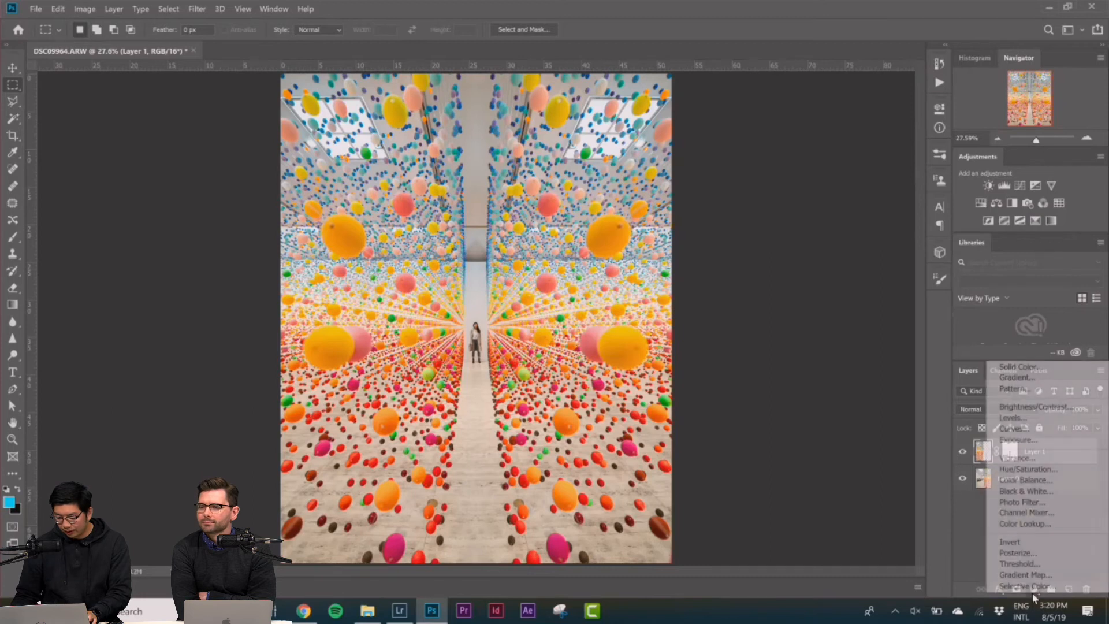
click(1043, 468)
key(ctrl+i)
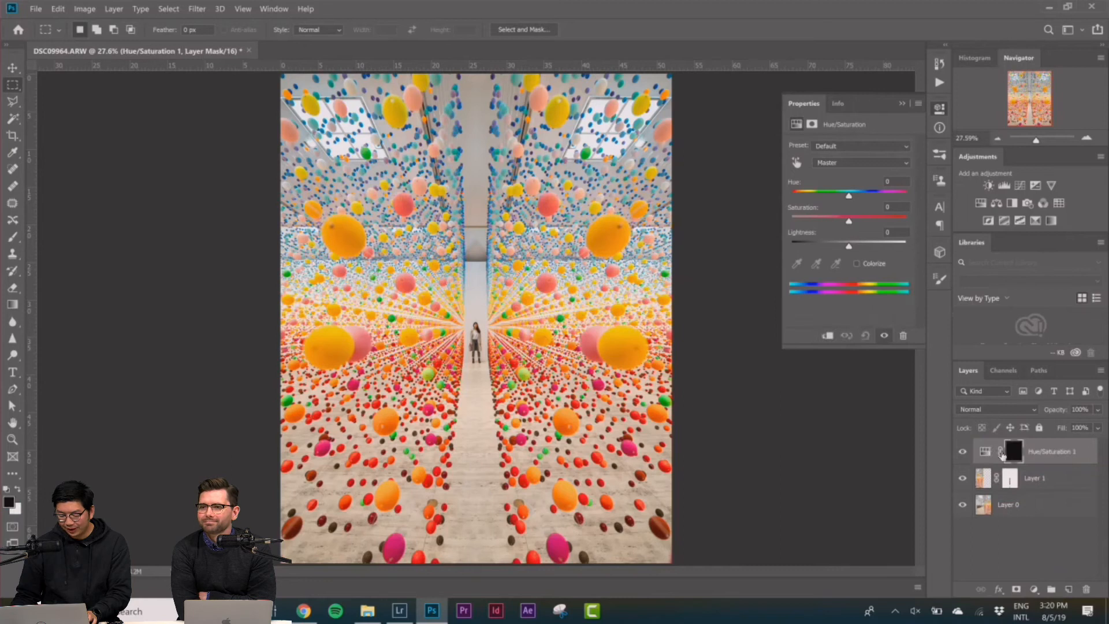
right_click(1062, 459)
click(976, 299)
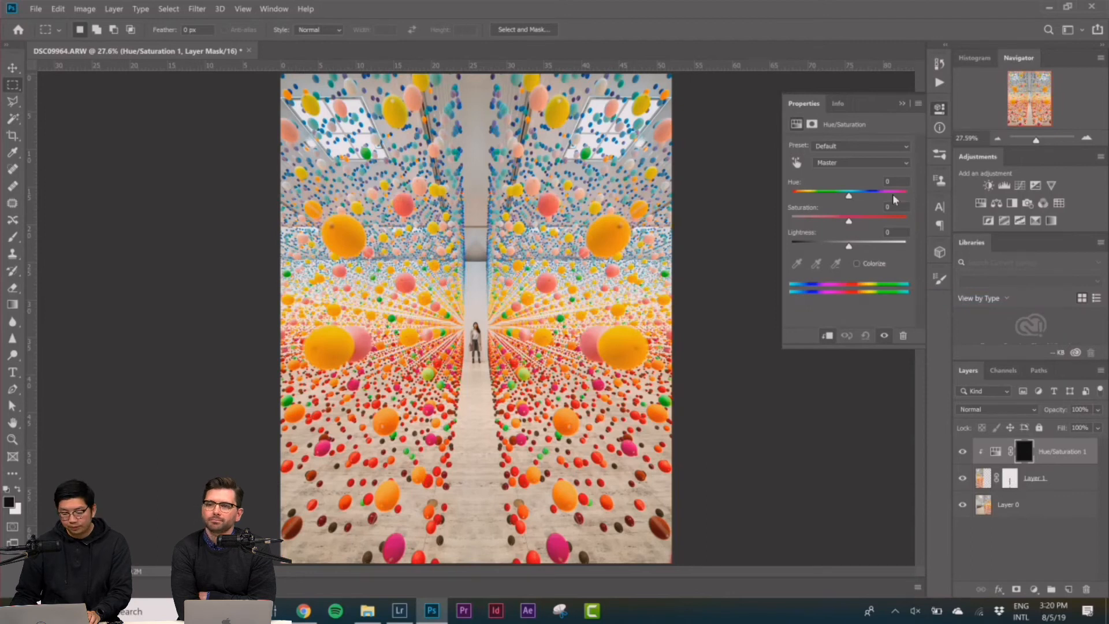
click(849, 196)
drag(847, 197, 792, 197)
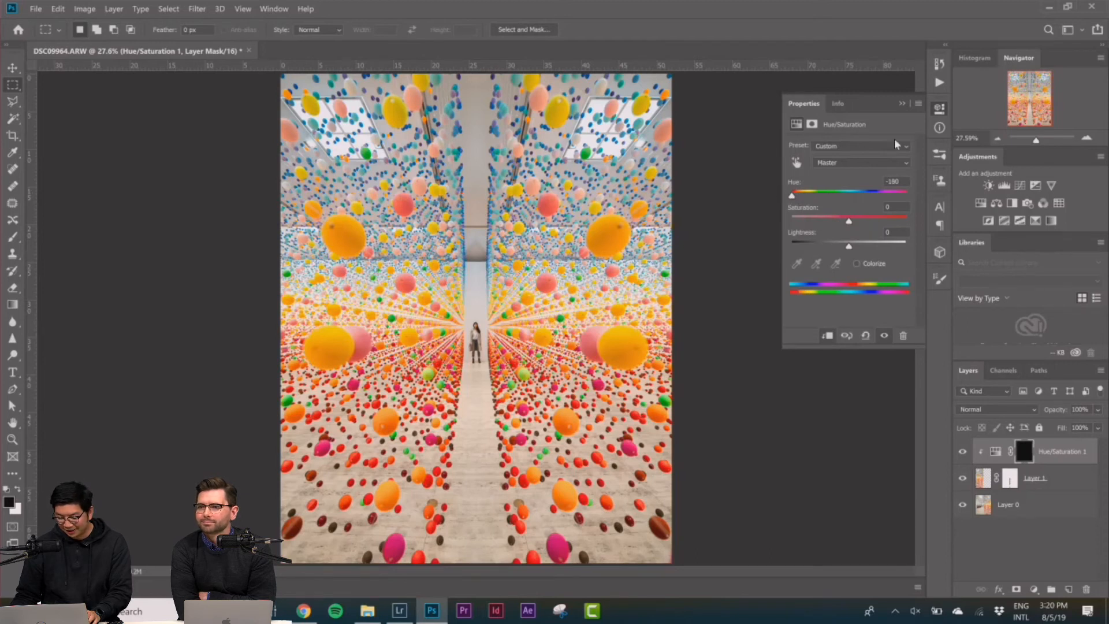
click(903, 103)
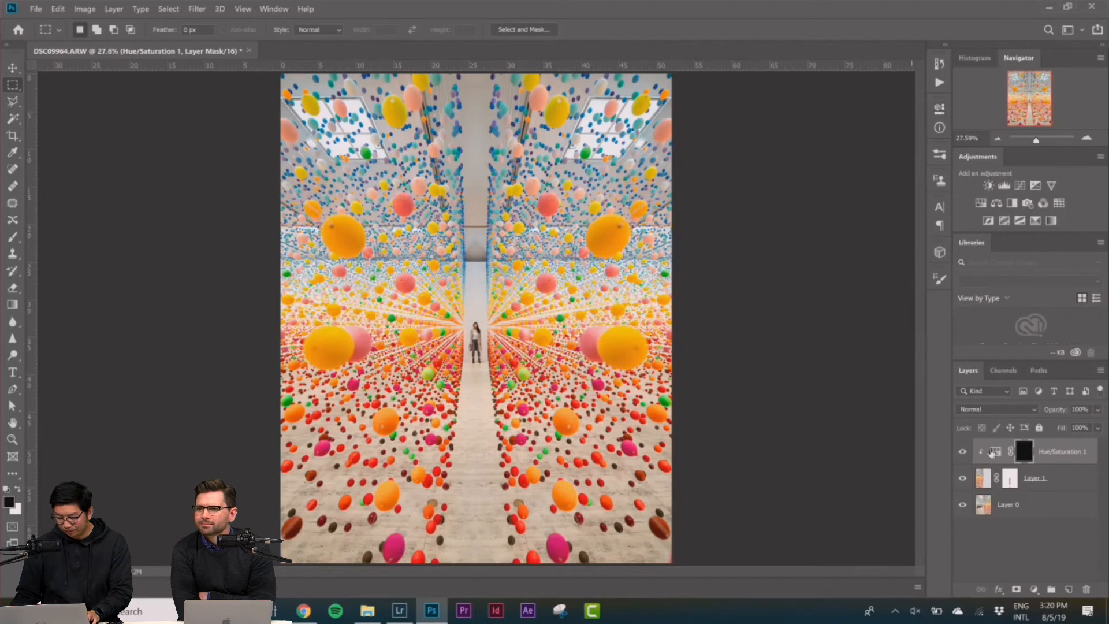
Step: Undo the hue shift, the clipping and the Hue/Saturation adjustment layer
key(ctrl+z)
key(ctrl+z)
key(ctrl+z)
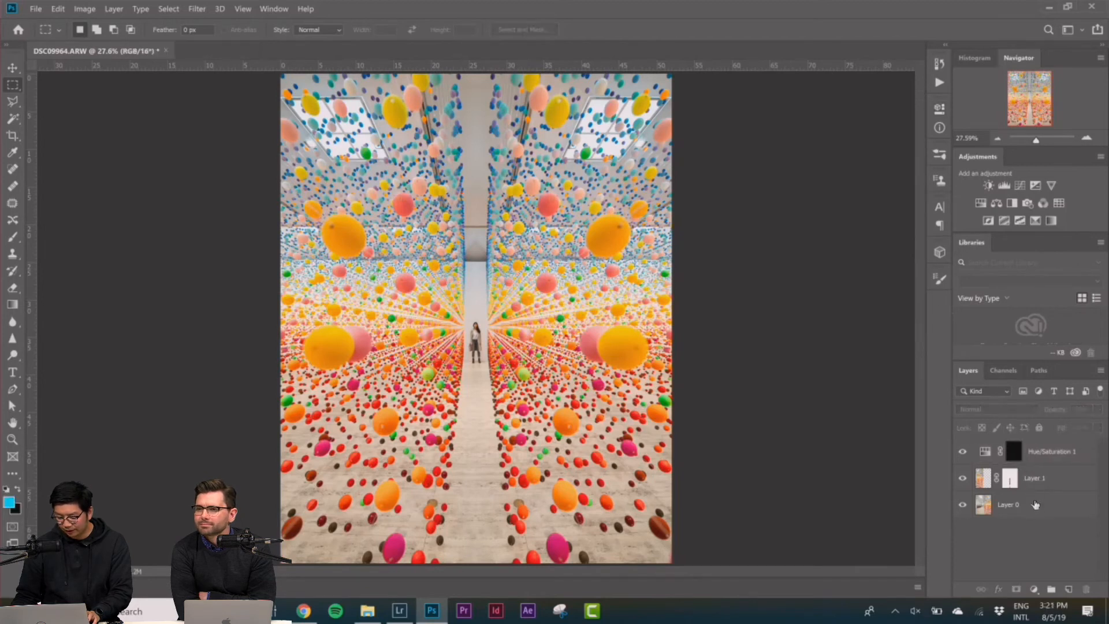
click(1034, 589)
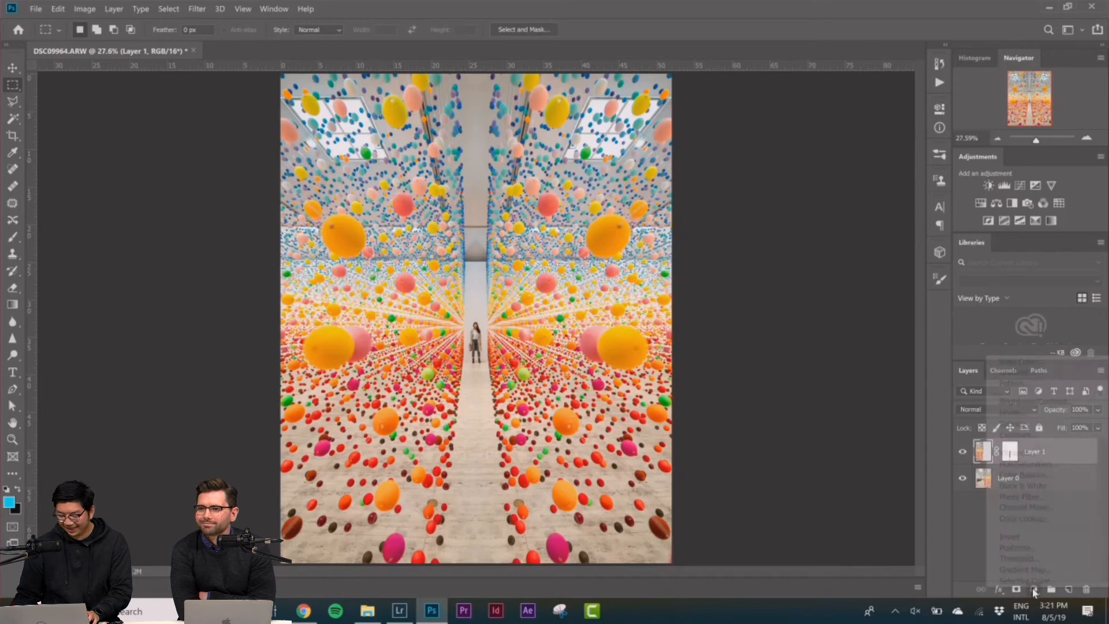
click(1019, 475)
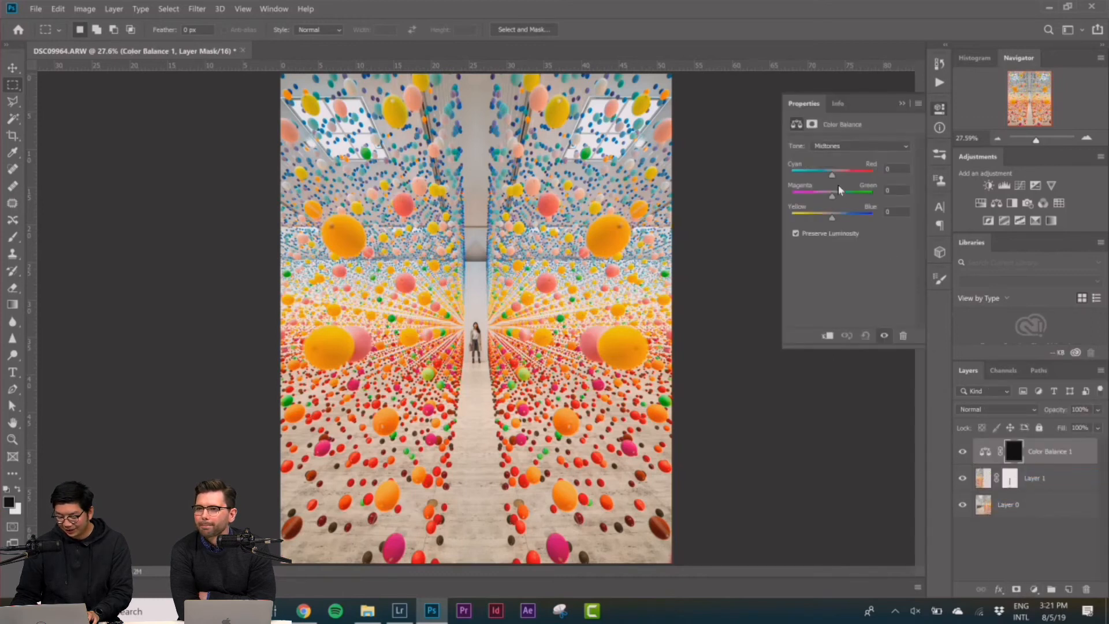
key(Delete)
click(1001, 527)
click(981, 451)
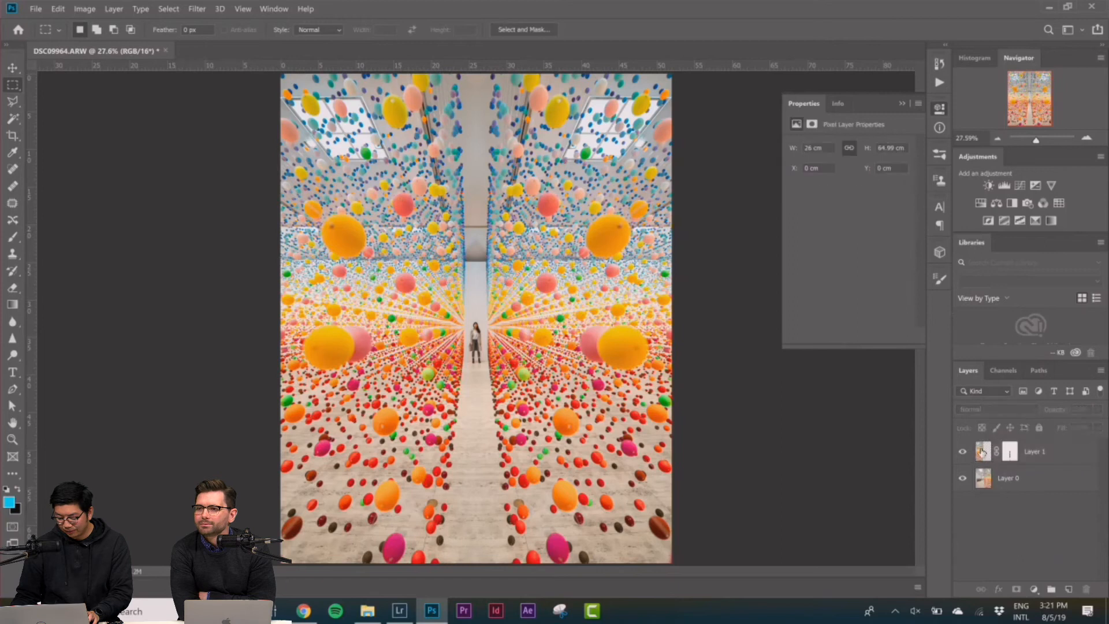
Step: Convert masked Layer 1 to a smart object and rasterize it into a plain pixel layer
right_click(983, 452)
click(1007, 510)
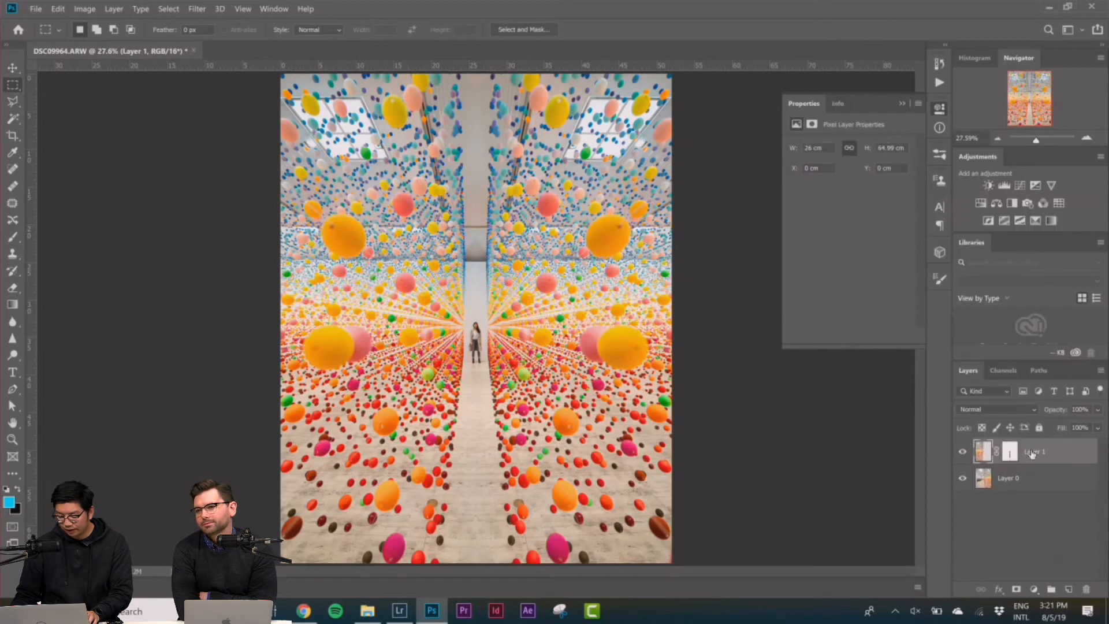
right_click(1032, 453)
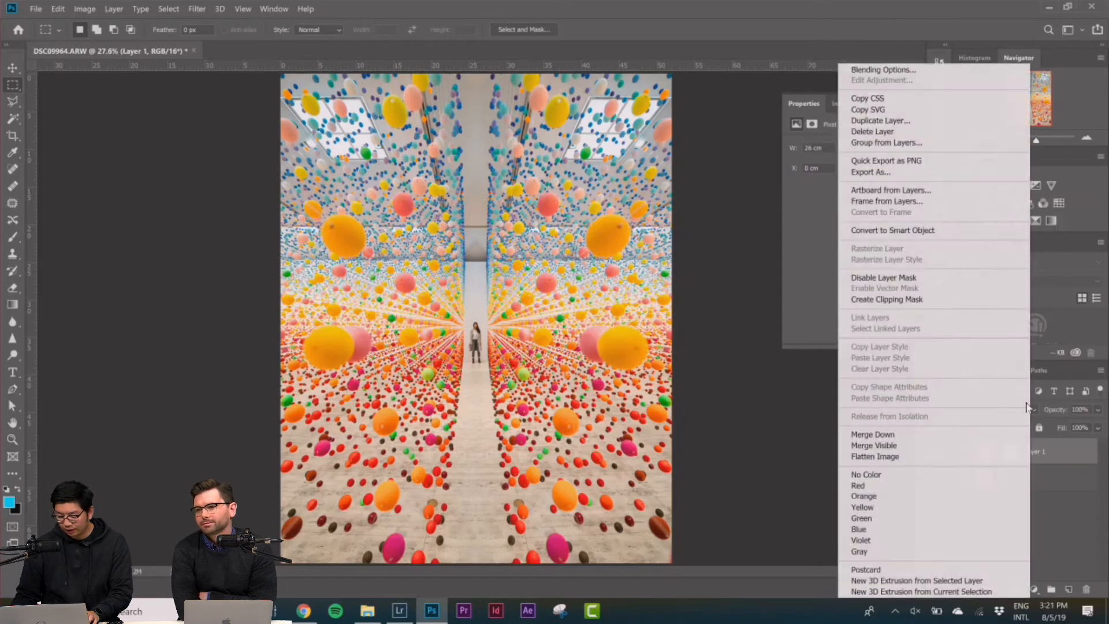
click(923, 231)
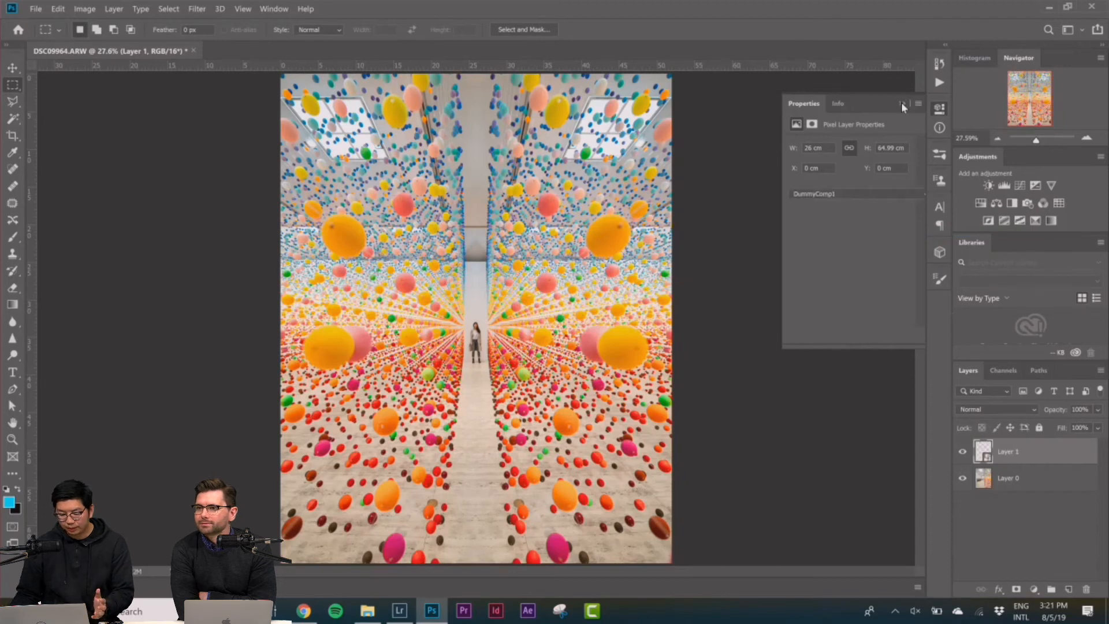
click(901, 102)
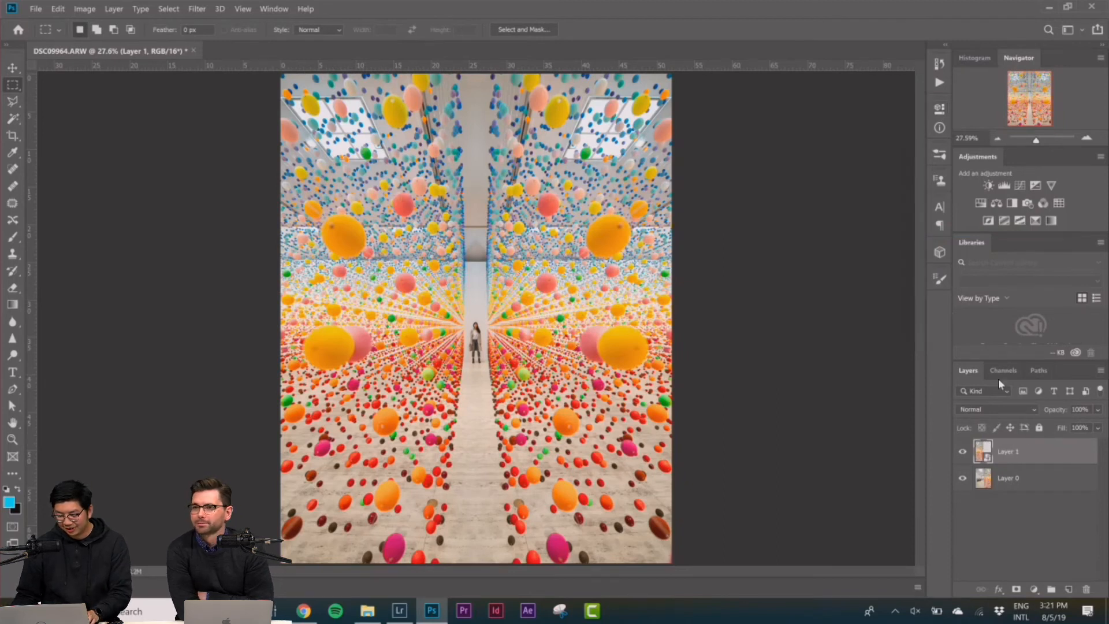
right_click(1037, 453)
click(917, 277)
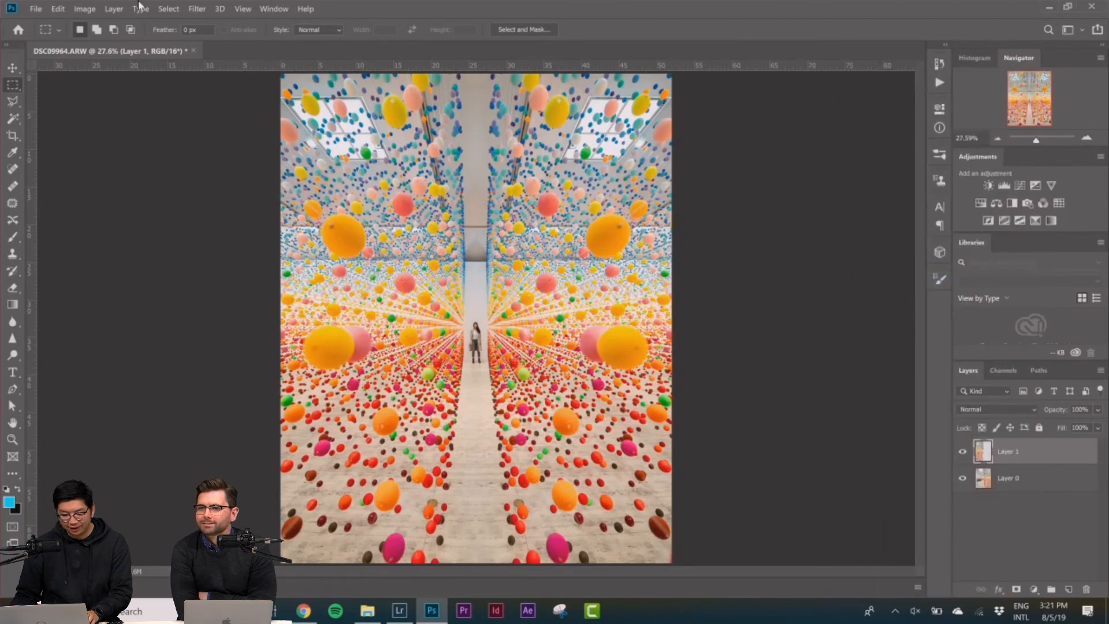
Step: Try to apply a Hue/Saturation adjustment to the rasterized Layer 1
click(84, 9)
mouse_move(109, 36)
click(249, 101)
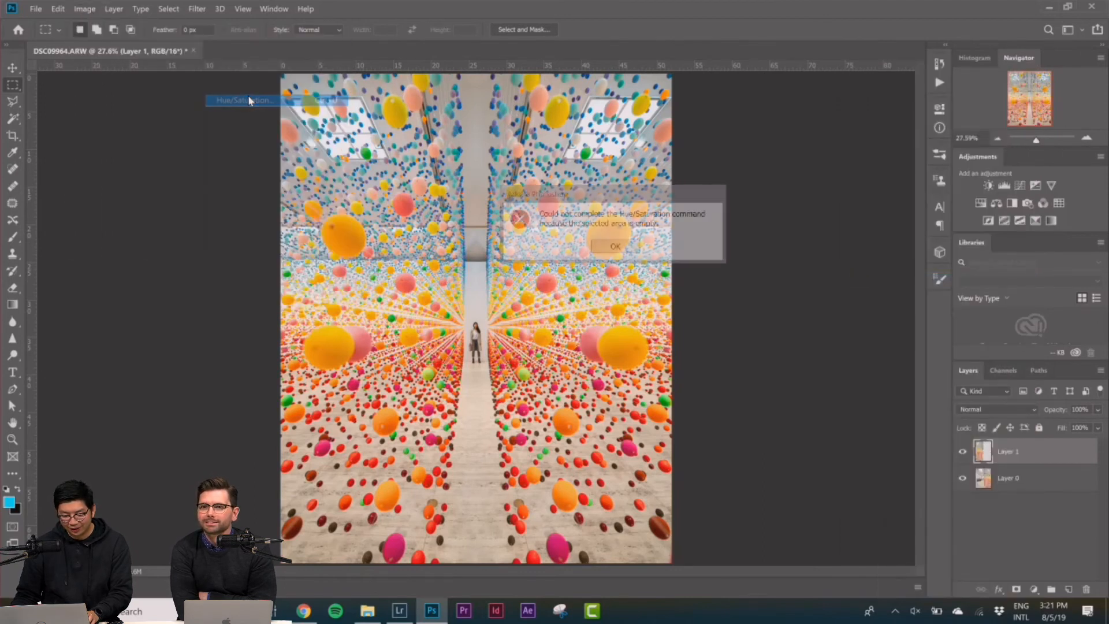
click(615, 246)
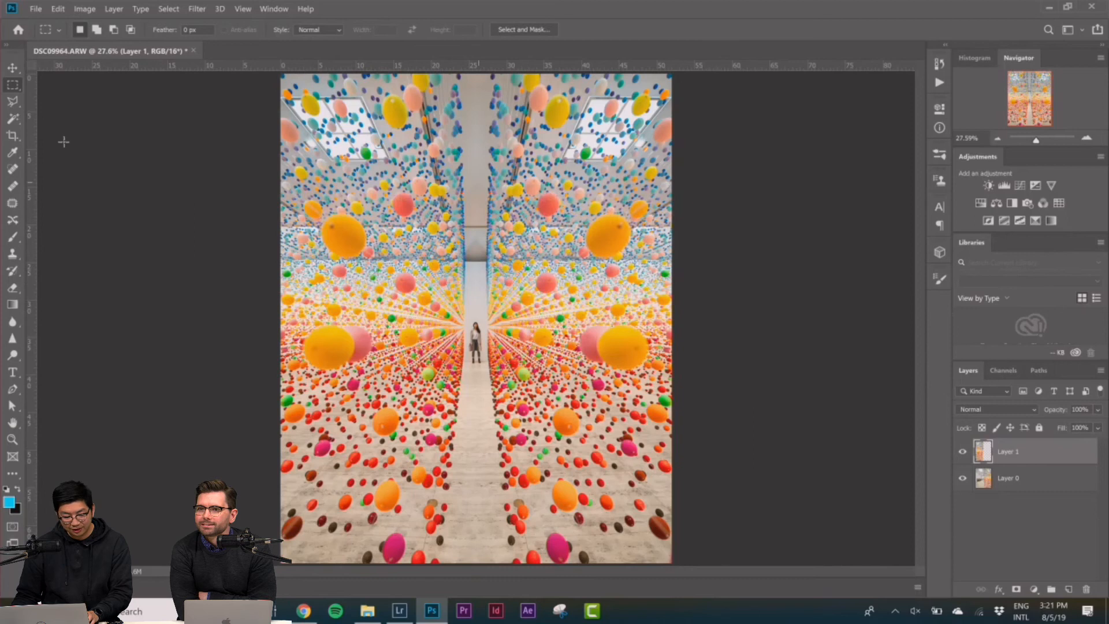
Step: Select the whole canvas and shift Layer 1's hue to +180 with a Hue/Saturation adjustment
drag(106, 119, 106, 120)
key(Return)
key(ctrl+a)
click(84, 8)
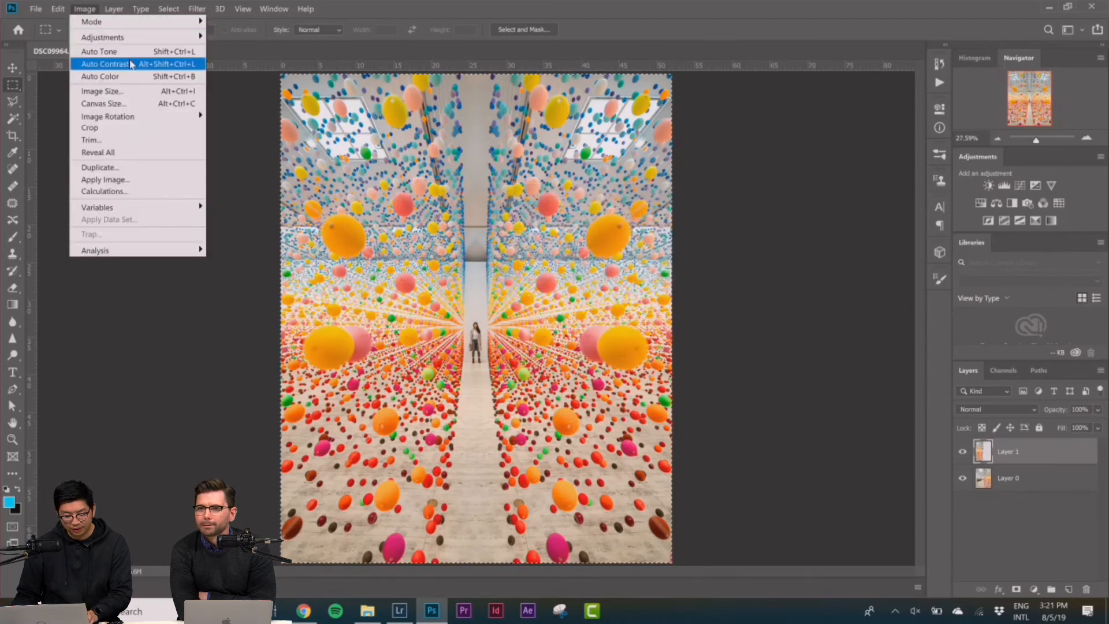
mouse_move(101, 35)
click(275, 101)
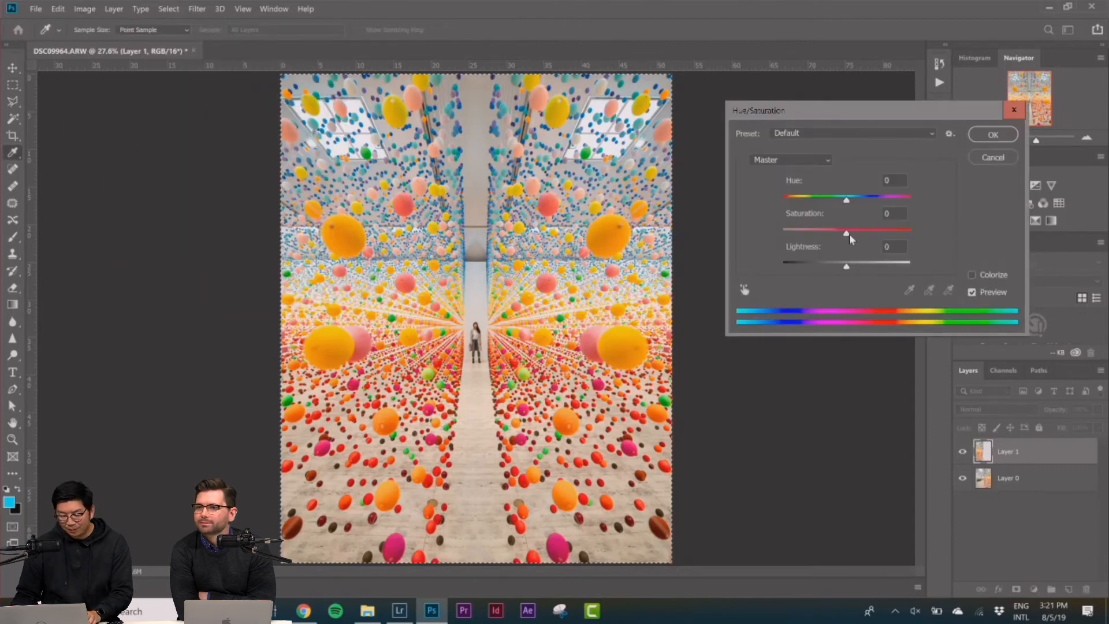
drag(846, 199, 923, 199)
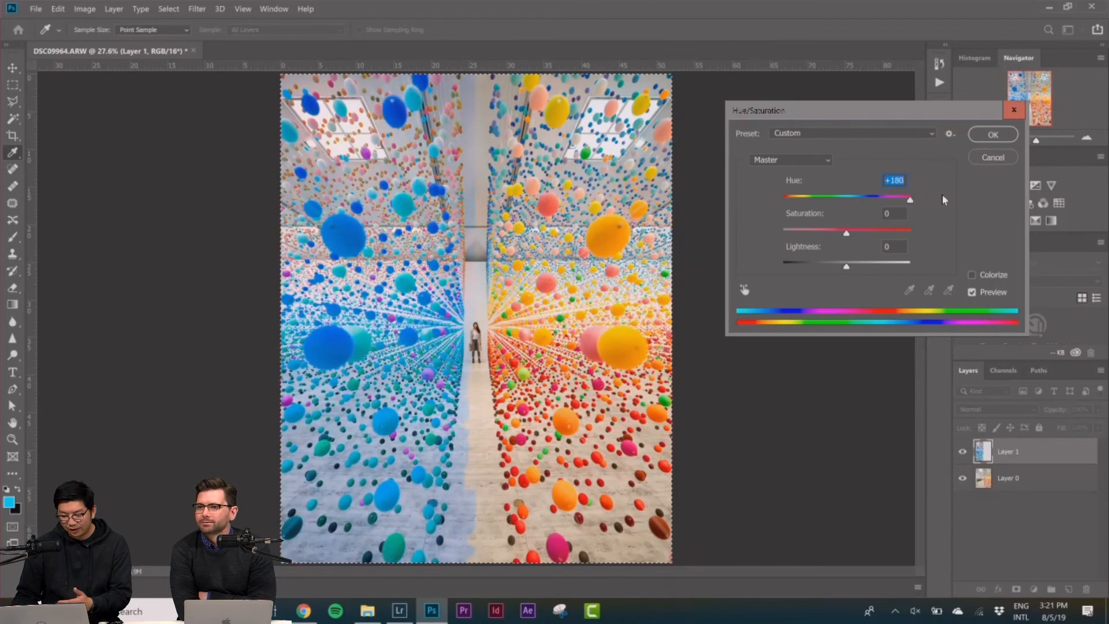
click(991, 135)
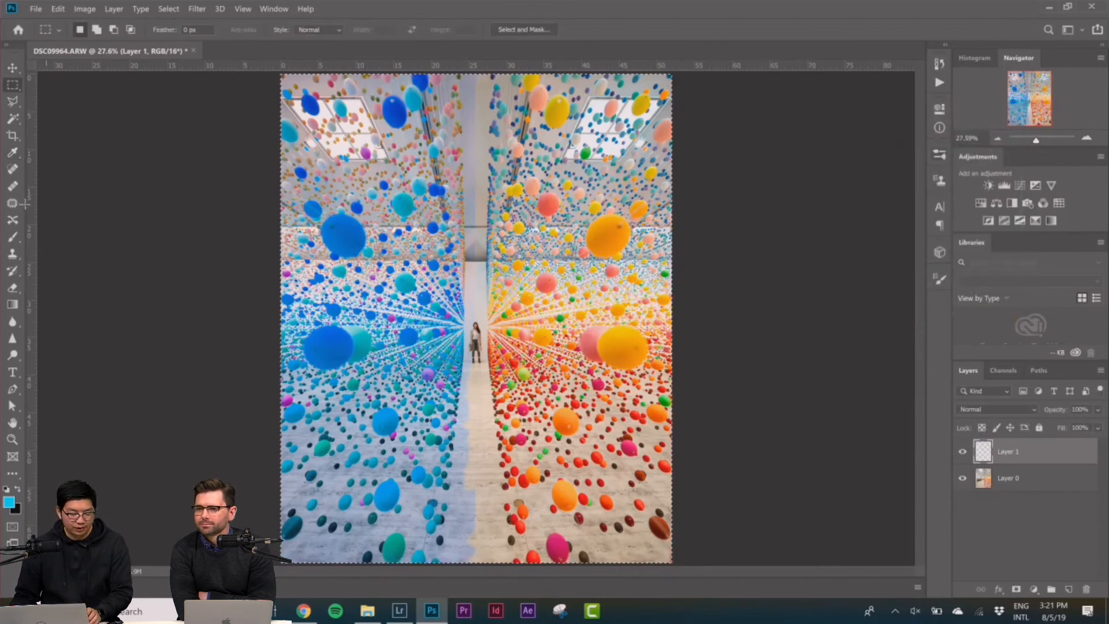
Step: Add a layer mask to Layer 1 and set a soft round eraser to 432 px
click(12, 287)
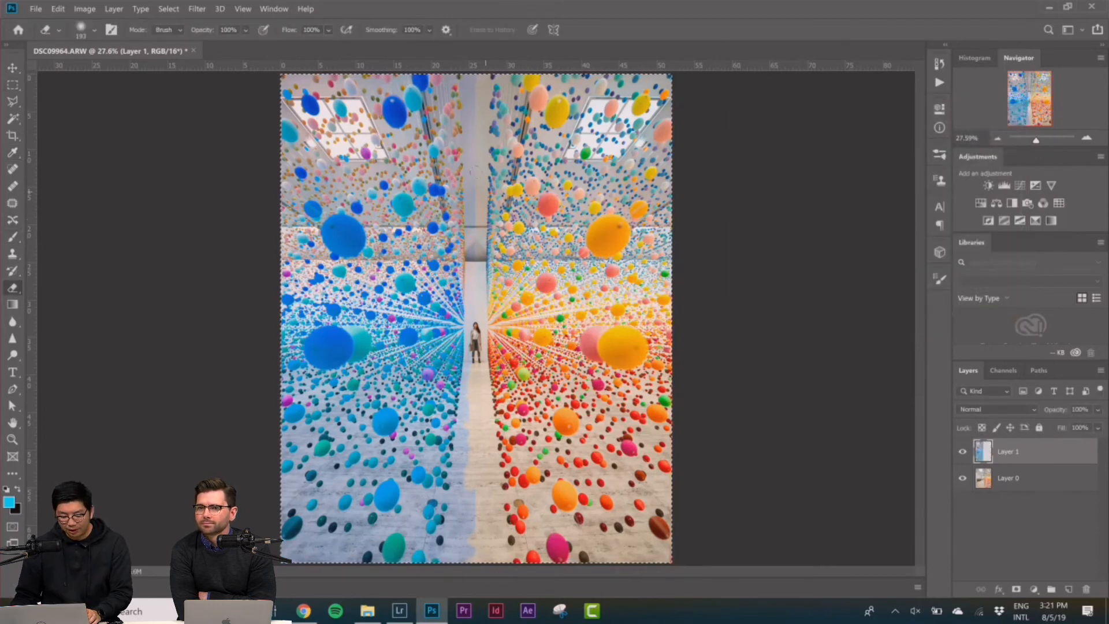
click(1016, 589)
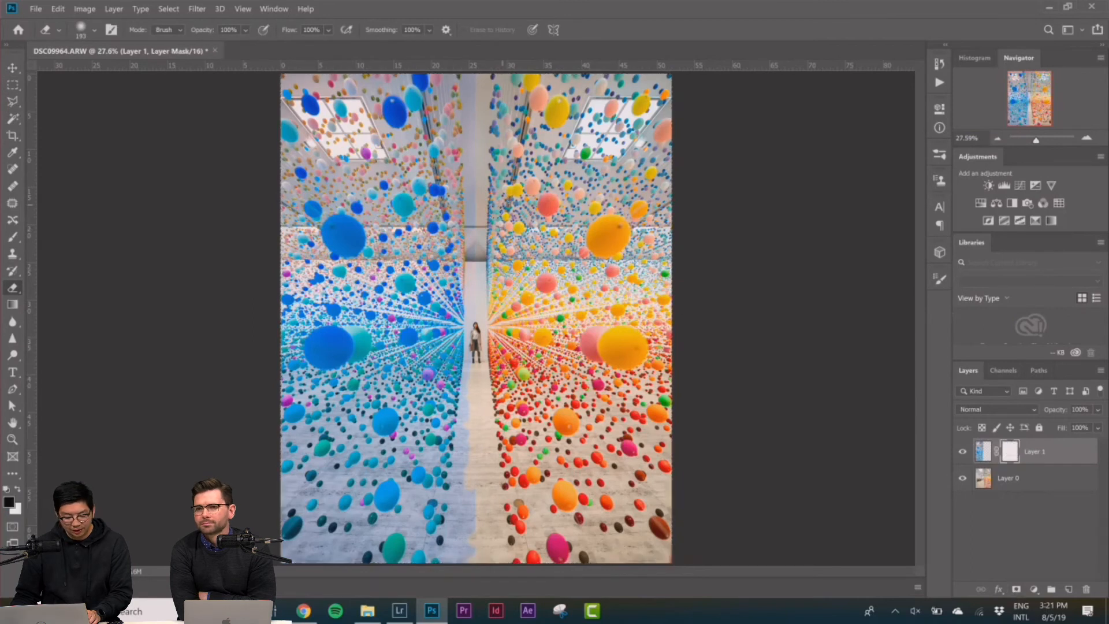
right_click(500, 214)
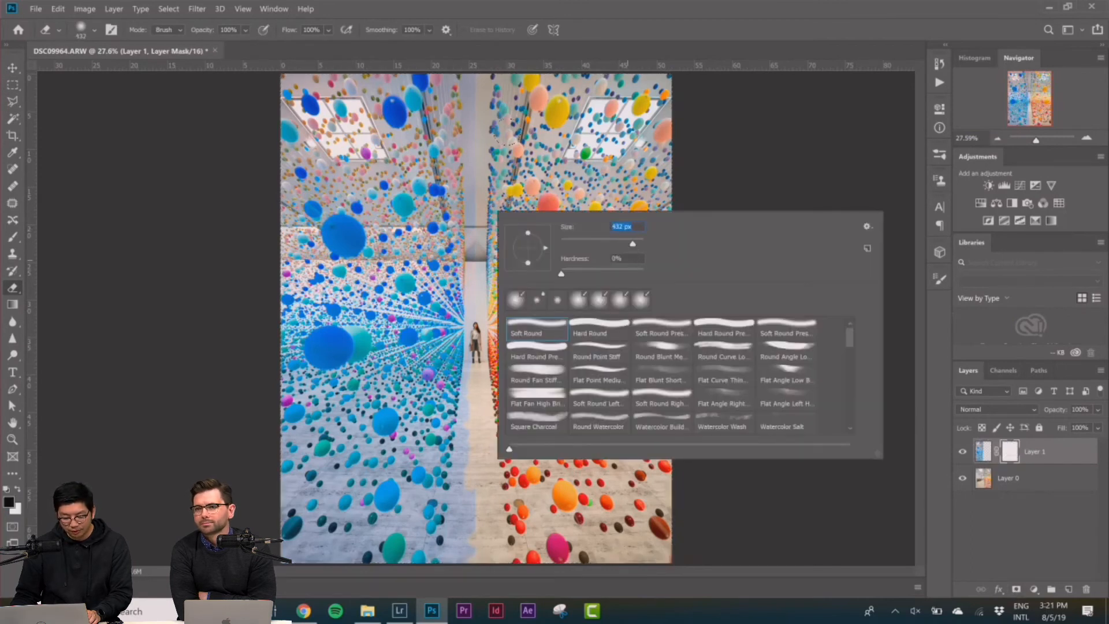
key(Return)
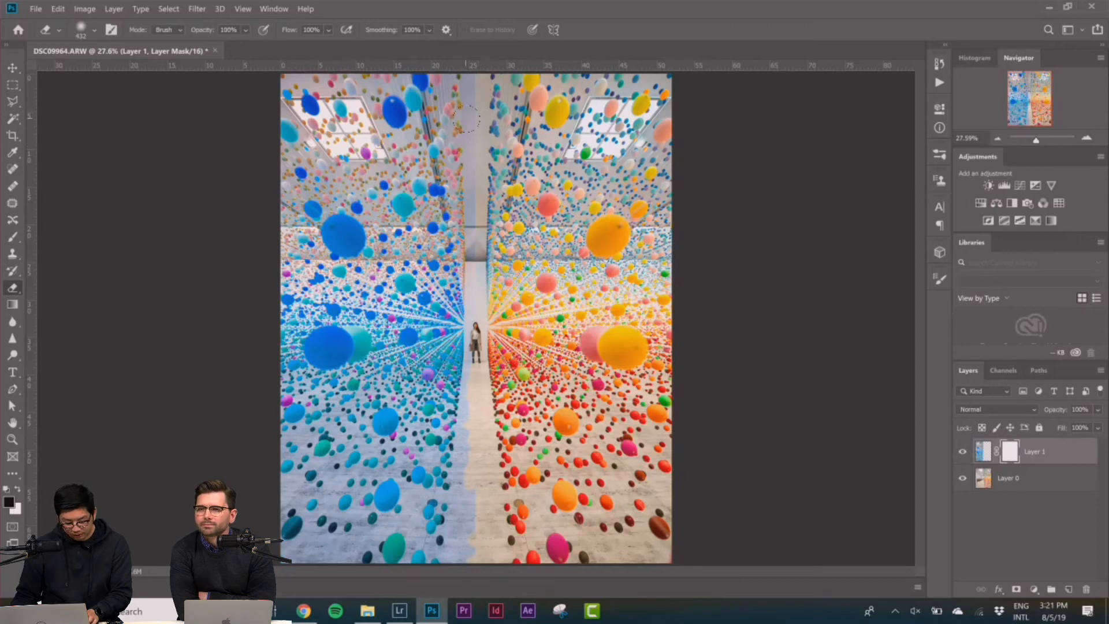
Step: Paint black on Layer 1's mask down the upper central wall seam with a 464 px soft brush
click(12, 236)
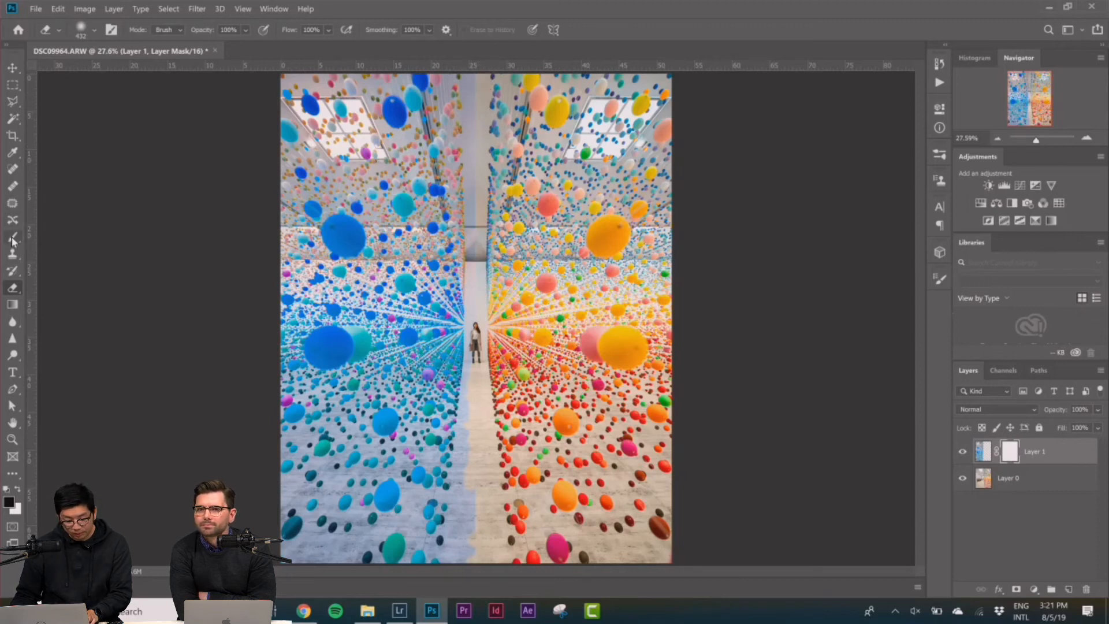
right_click(596, 132)
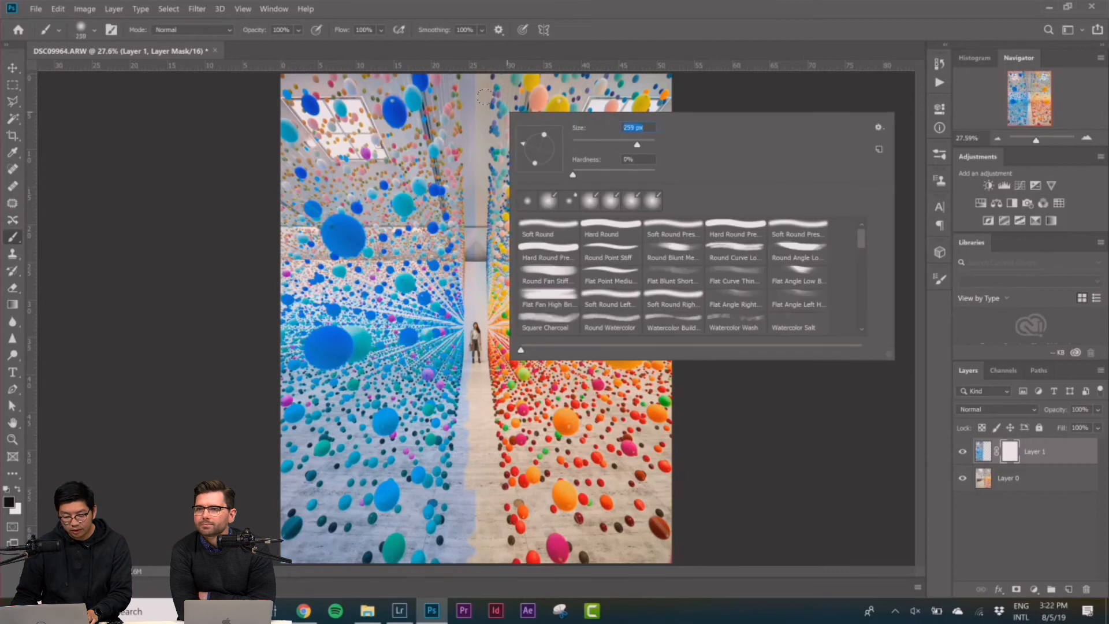
text(464)
key(Return)
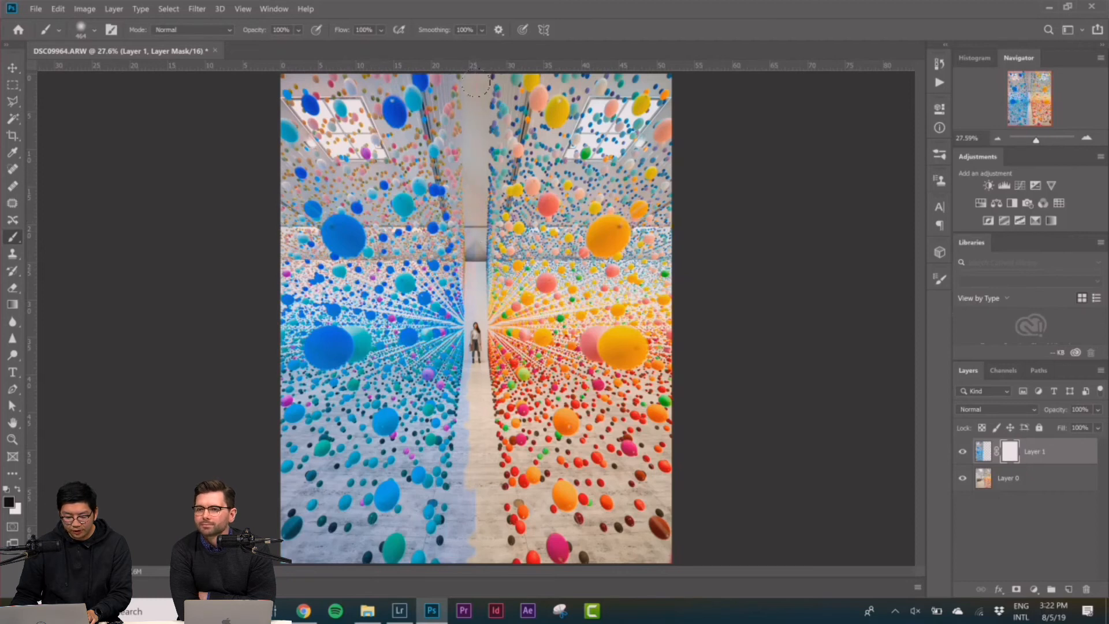
key(ctrl+z)
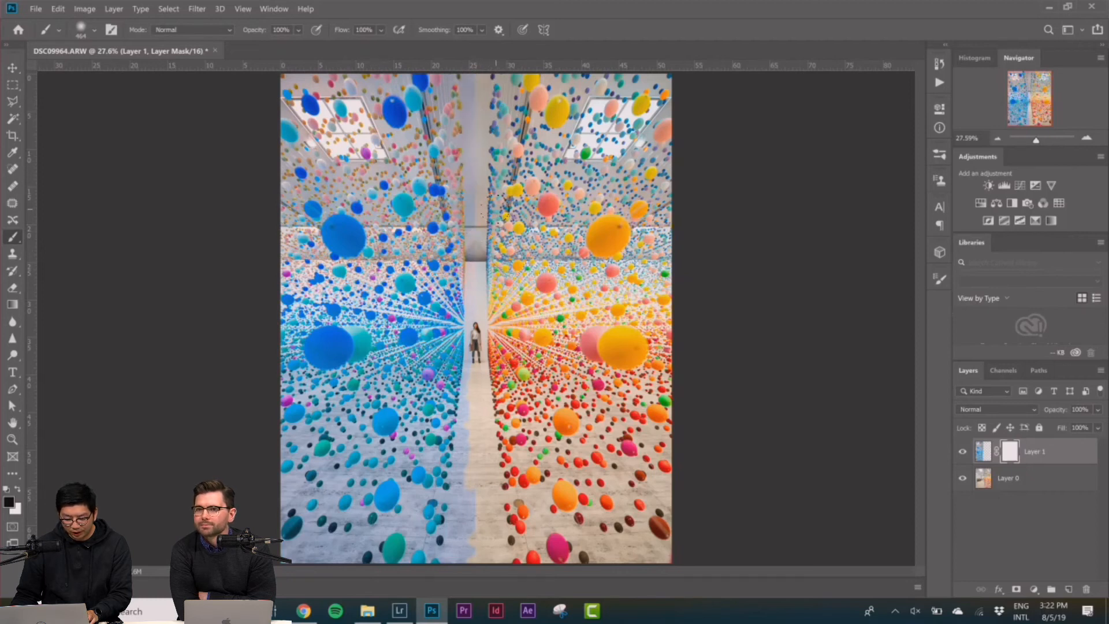
drag(476, 60, 476, 208)
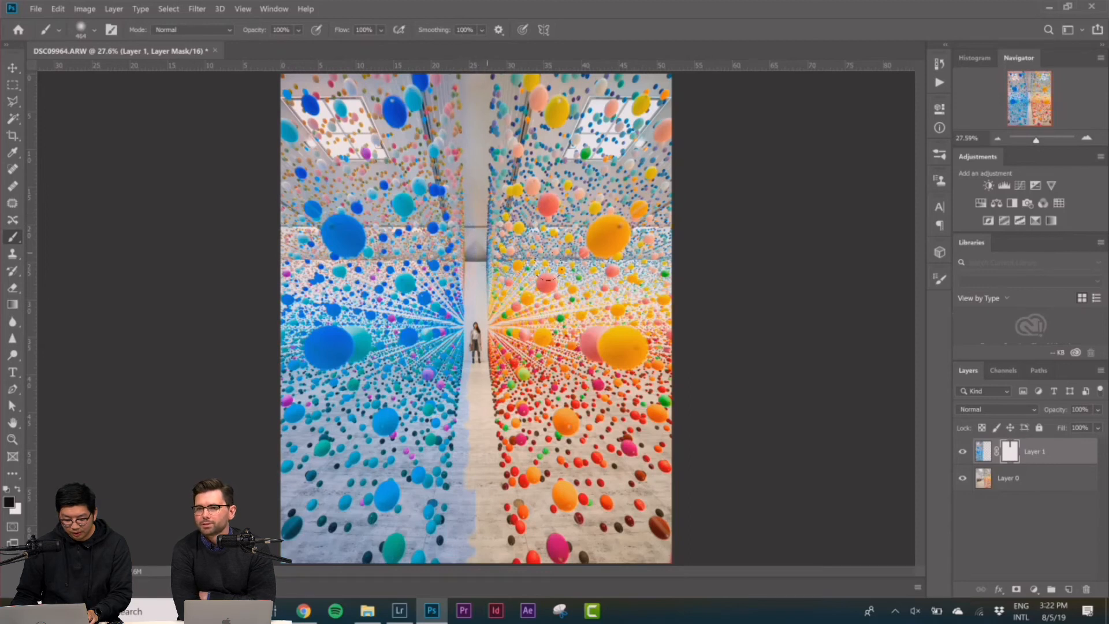
Step: Blend the seam along the floor below the woman on Layer 1's mask, using soft brush sizes of 187 and 322 px
right_click(558, 259)
drag(695, 291, 682, 291)
key(Return)
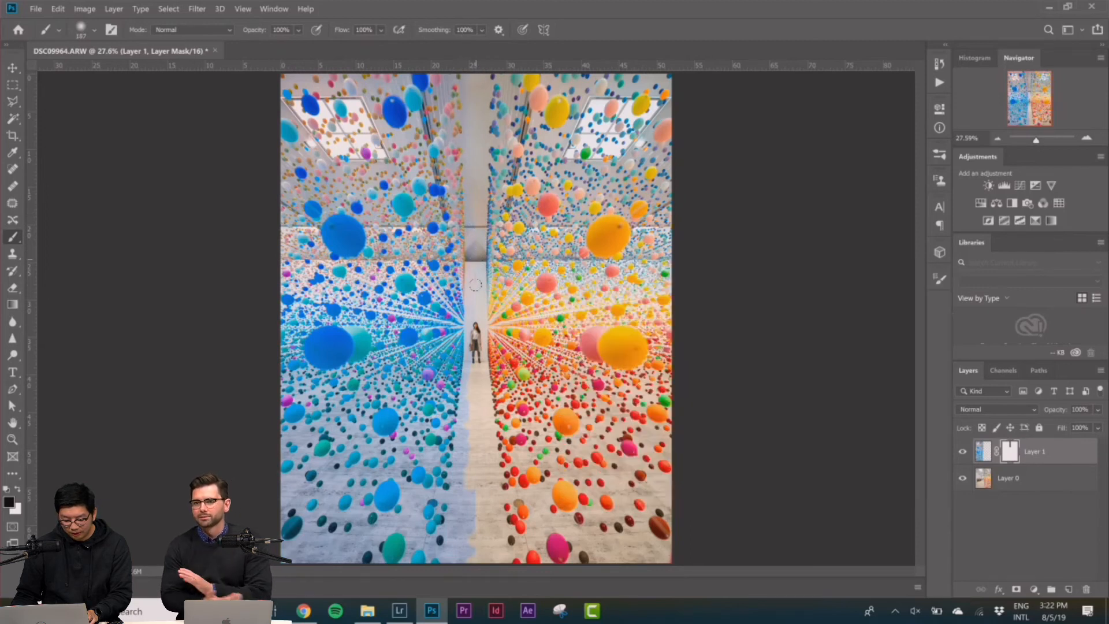
drag(477, 373, 474, 559)
right_click(484, 469)
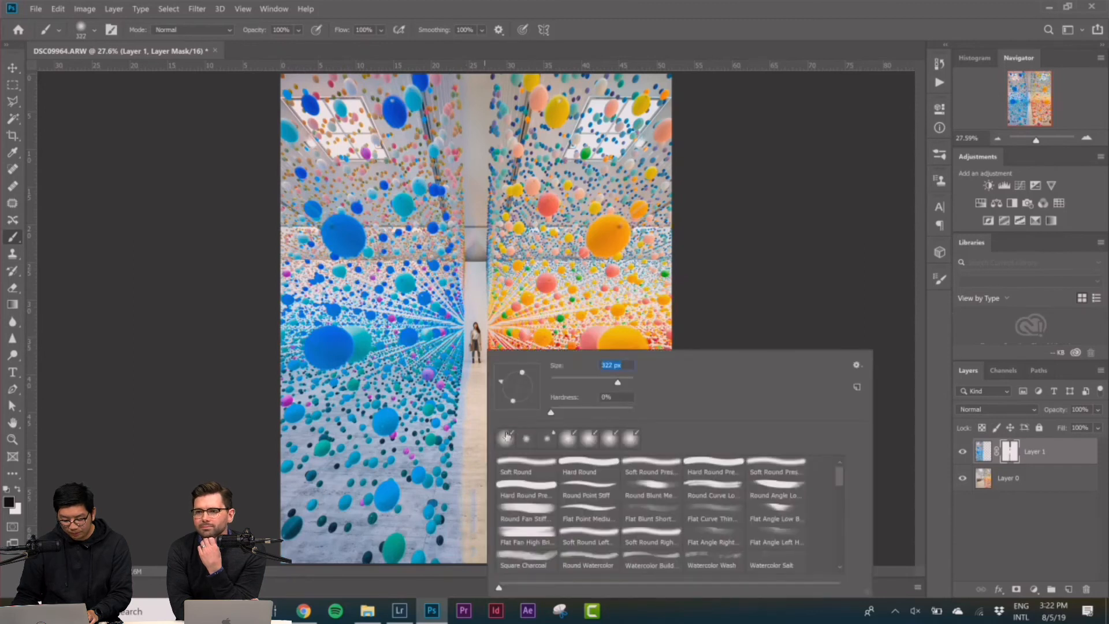
double_click(506, 435)
drag(462, 556, 472, 410)
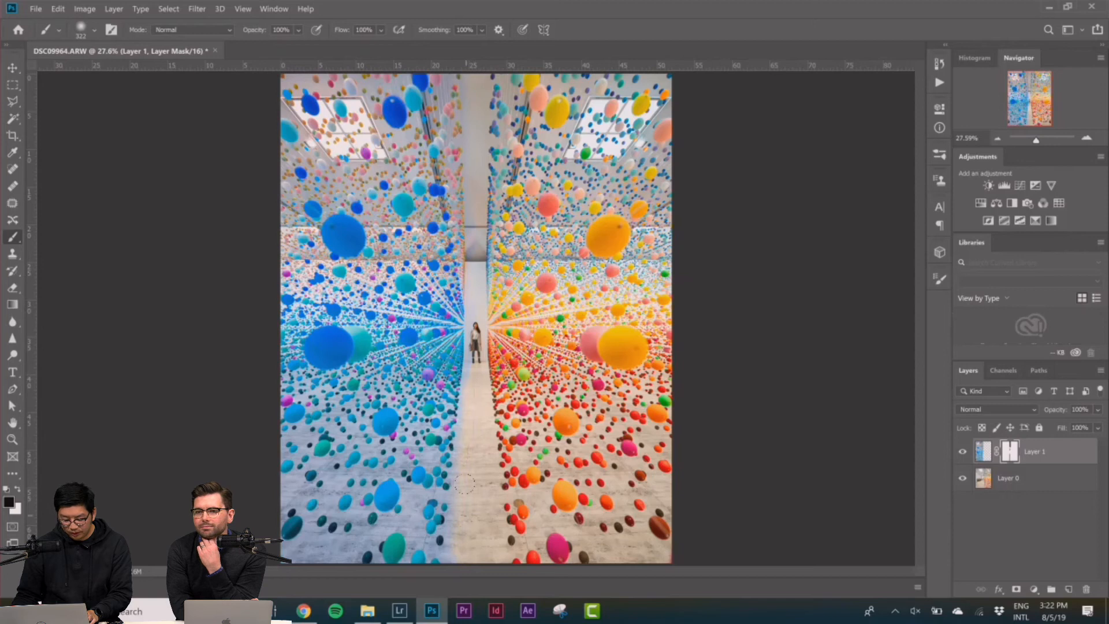
Step: Brighten Layer 1's pixels with Levels, setting the midtone input to 1.10 and the white input to 238
click(983, 451)
click(84, 9)
mouse_move(112, 42)
click(246, 52)
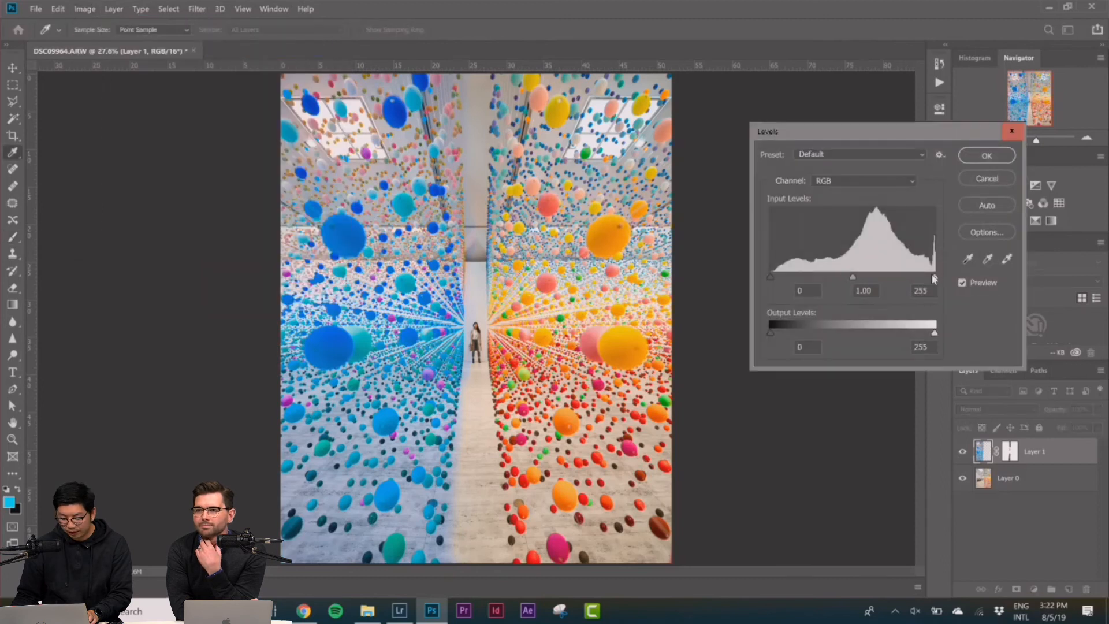
mouse_move(927, 279)
mouse_down()
mouse_move(911, 279)
mouse_move(923, 279)
mouse_up()
mouse_move(847, 278)
mouse_down()
mouse_move(859, 276)
mouse_move(820, 276)
mouse_move(841, 275)
mouse_up()
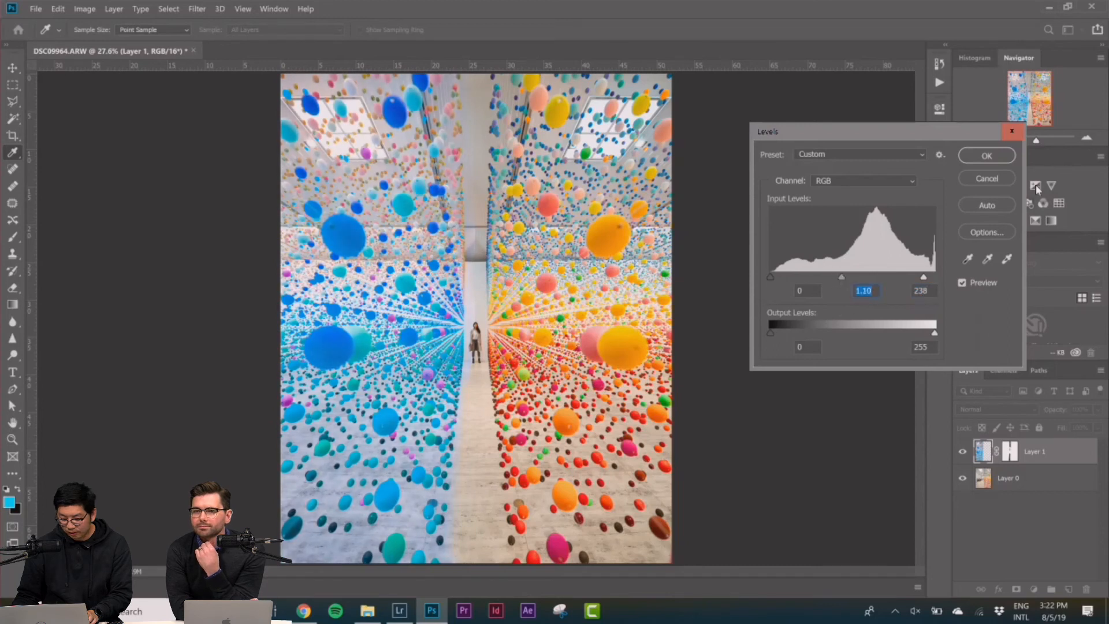
click(987, 156)
Step: Try to touch up the wall above the woman on Layer 1 with a 120 px brush
key(b)
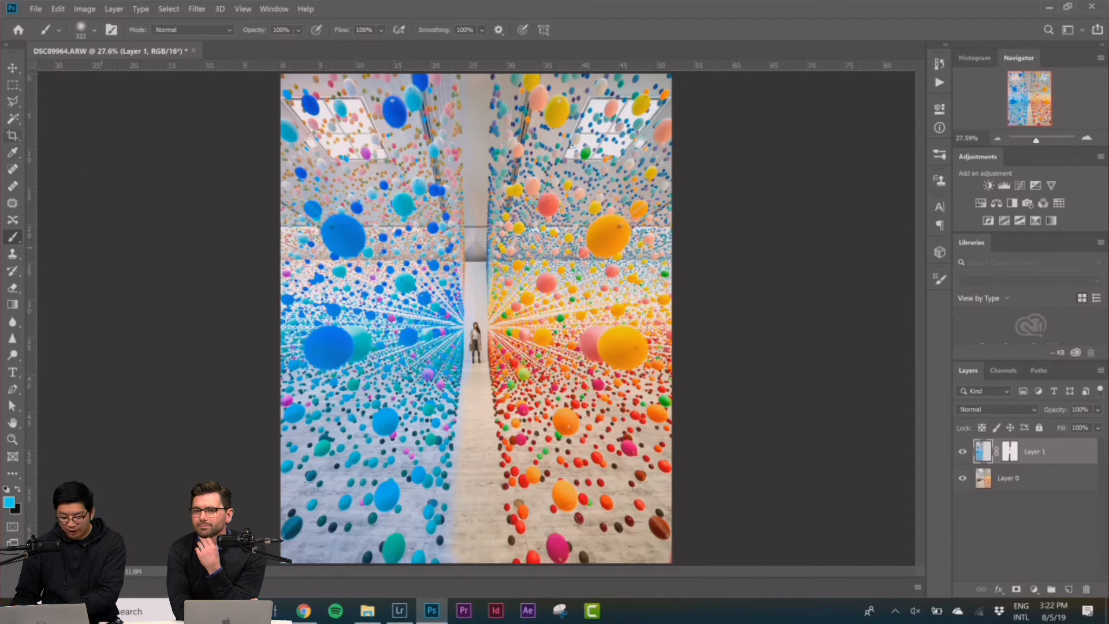
key(ctrl+plus)
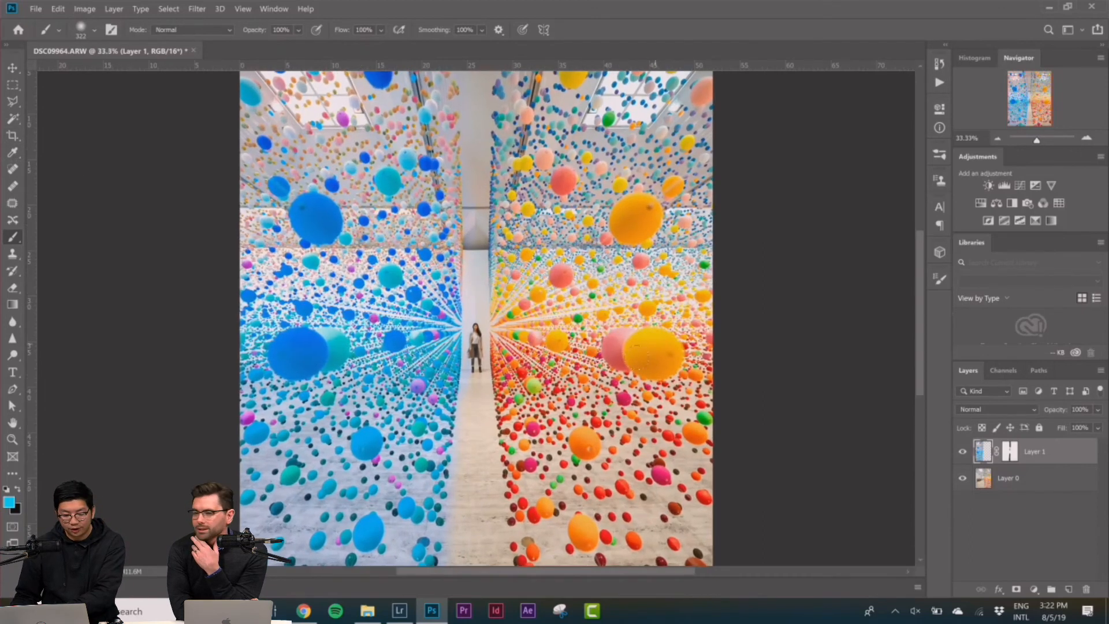
key(ctrl+plus)
right_click(652, 202)
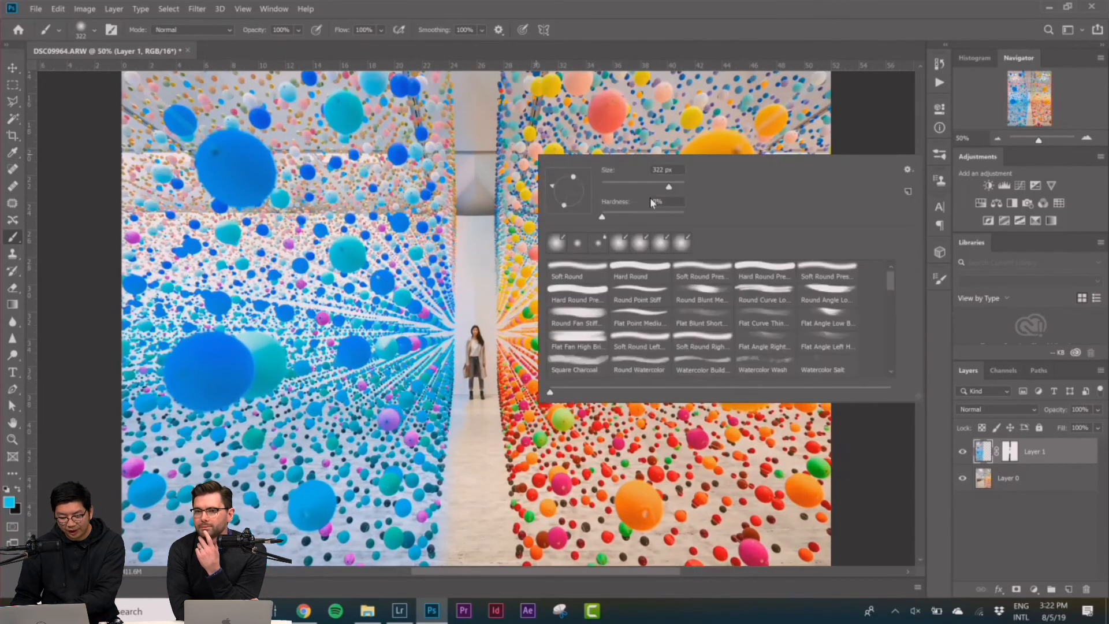
click(470, 256)
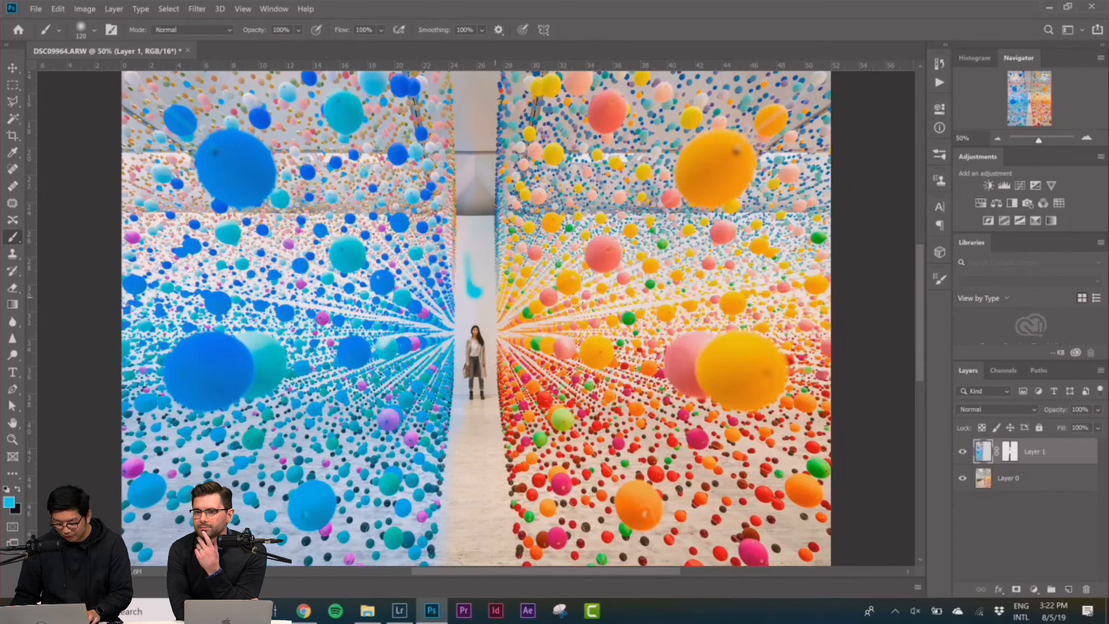
Step: Retouch the central seam above the woman on Layer 1's mask with a 187 px soft brush
click(1009, 451)
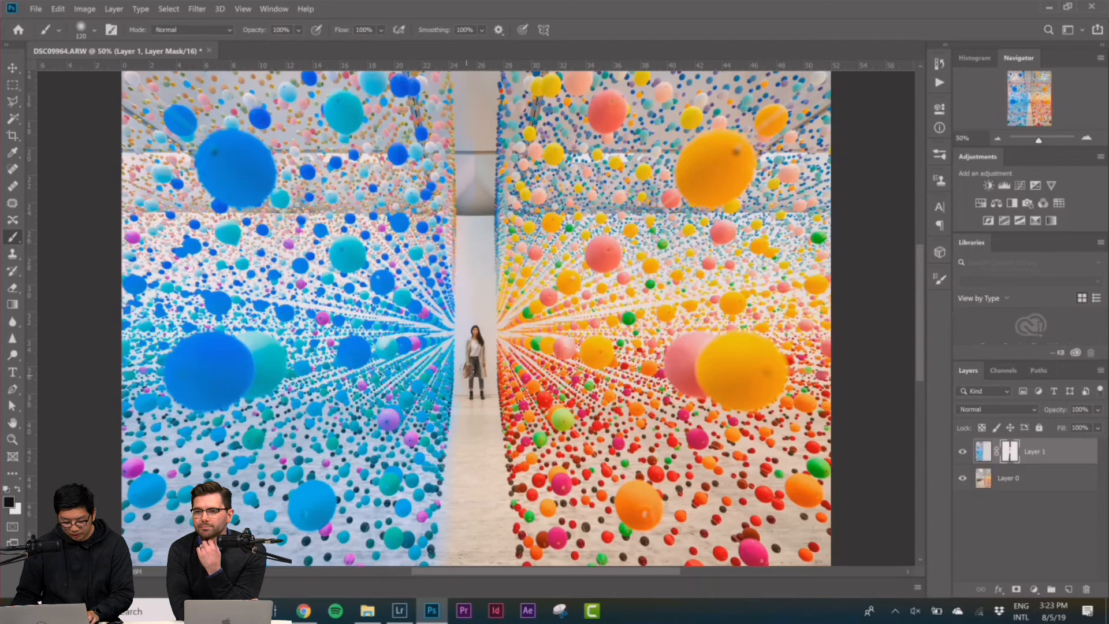
scroll(476, 459, down, 2)
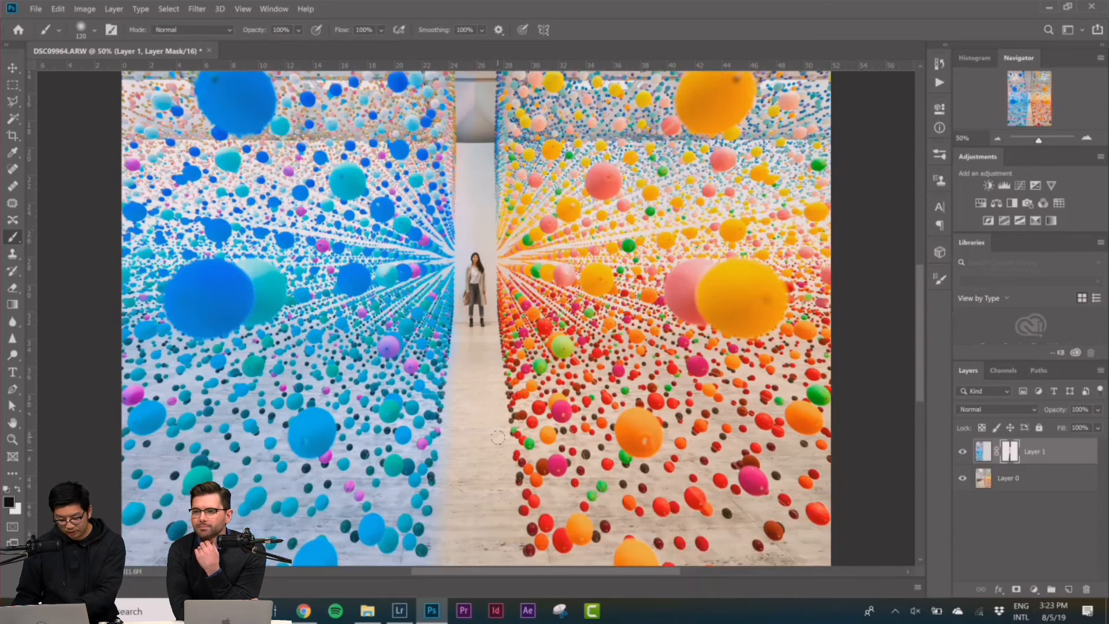
key(ctrl+0)
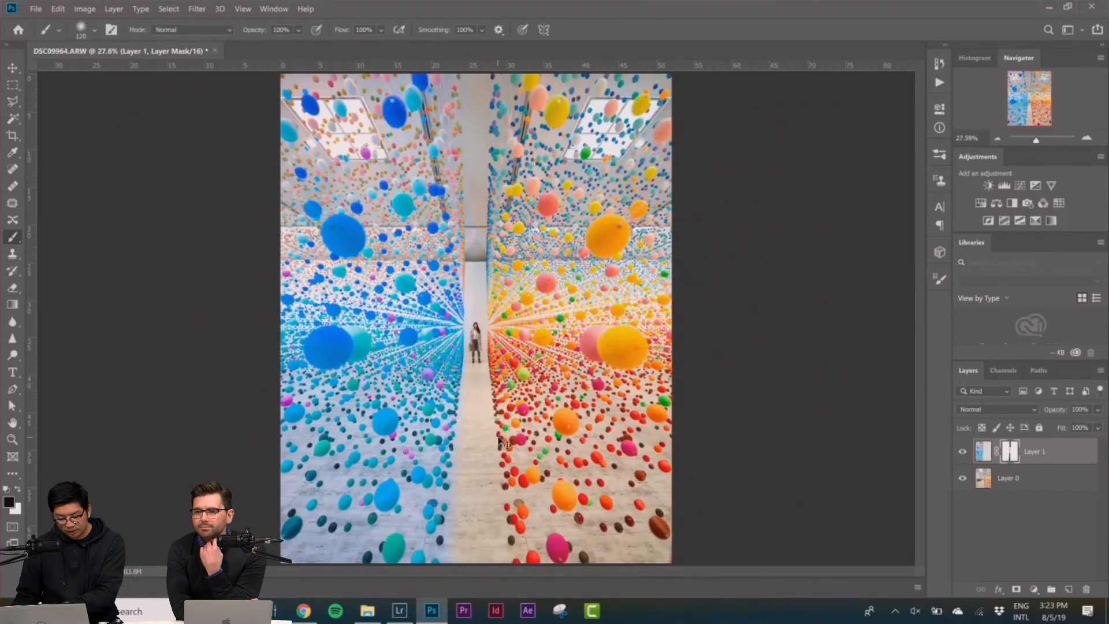
key(ctrl+minus)
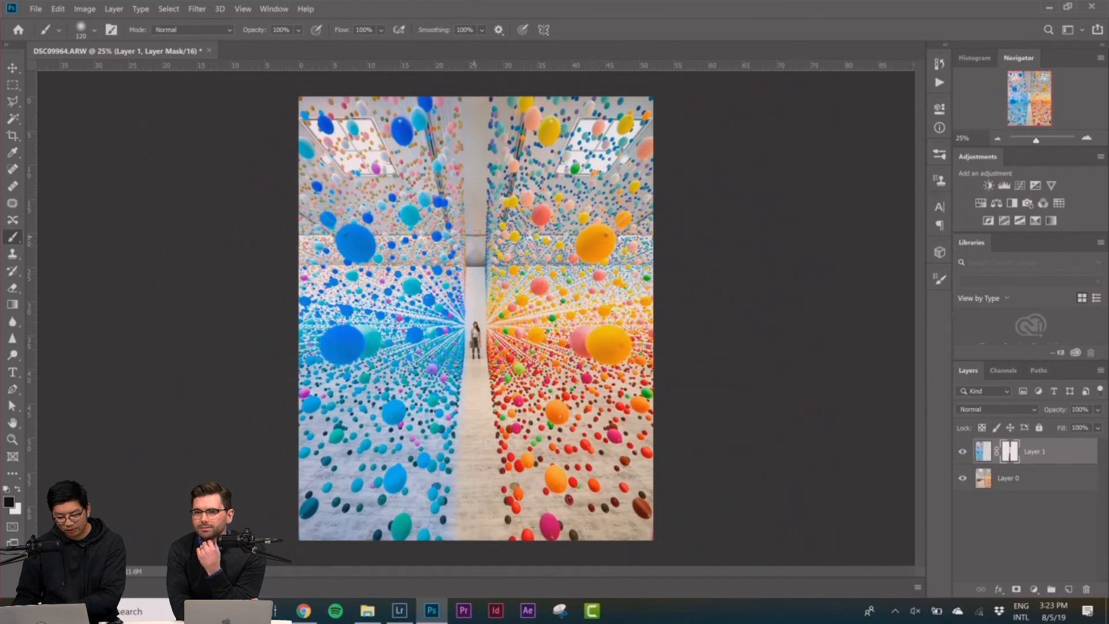
right_click(580, 220)
drag(695, 251, 705, 252)
click(480, 237)
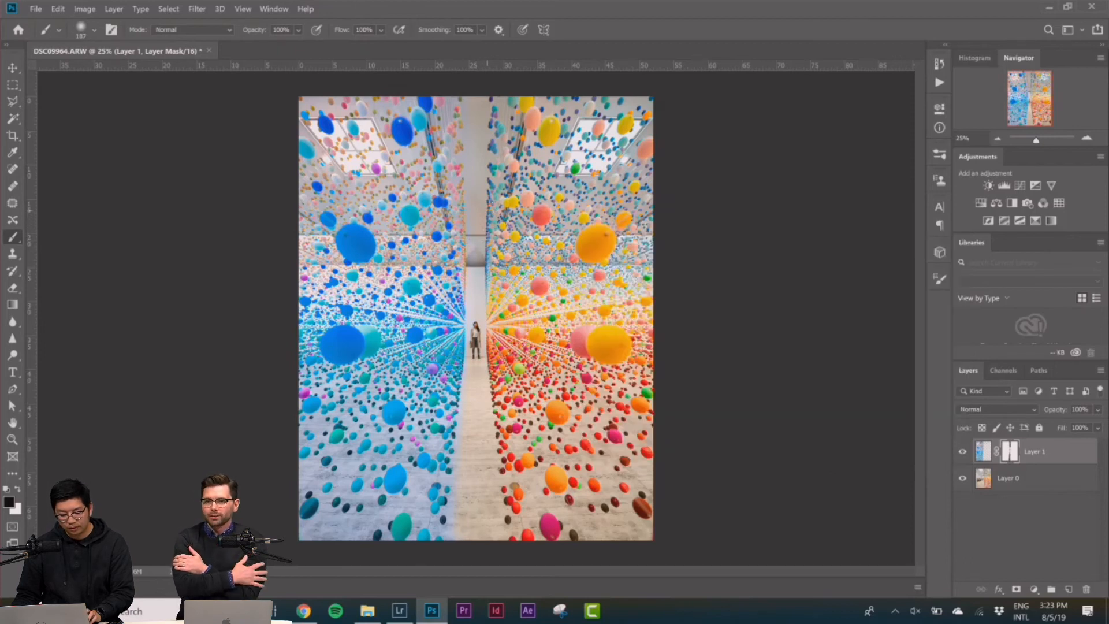
Step: Compare the composite with and without the blue mirrored half by toggling Layer 1's visibility
click(962, 451)
click(961, 451)
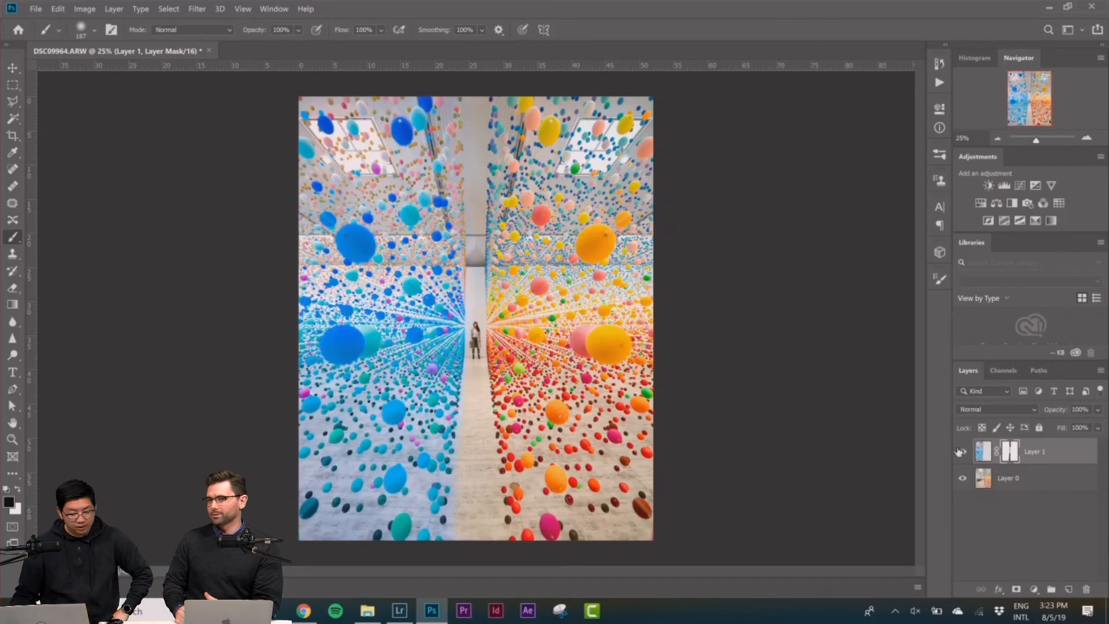
click(960, 451)
click(960, 451)
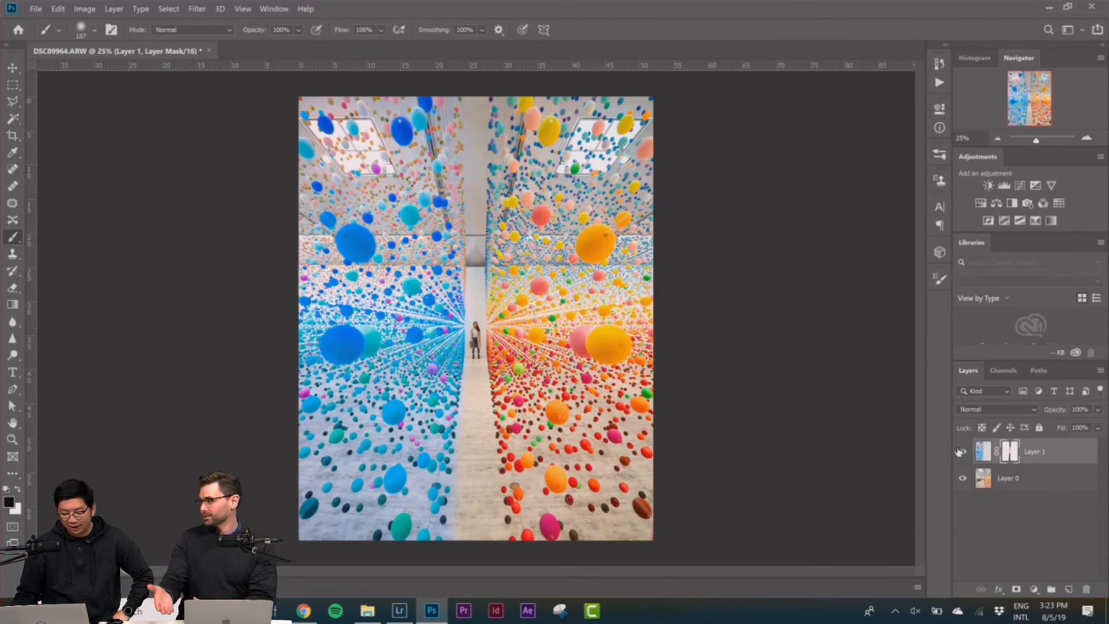
click(962, 451)
click(962, 451)
click(962, 457)
click(962, 456)
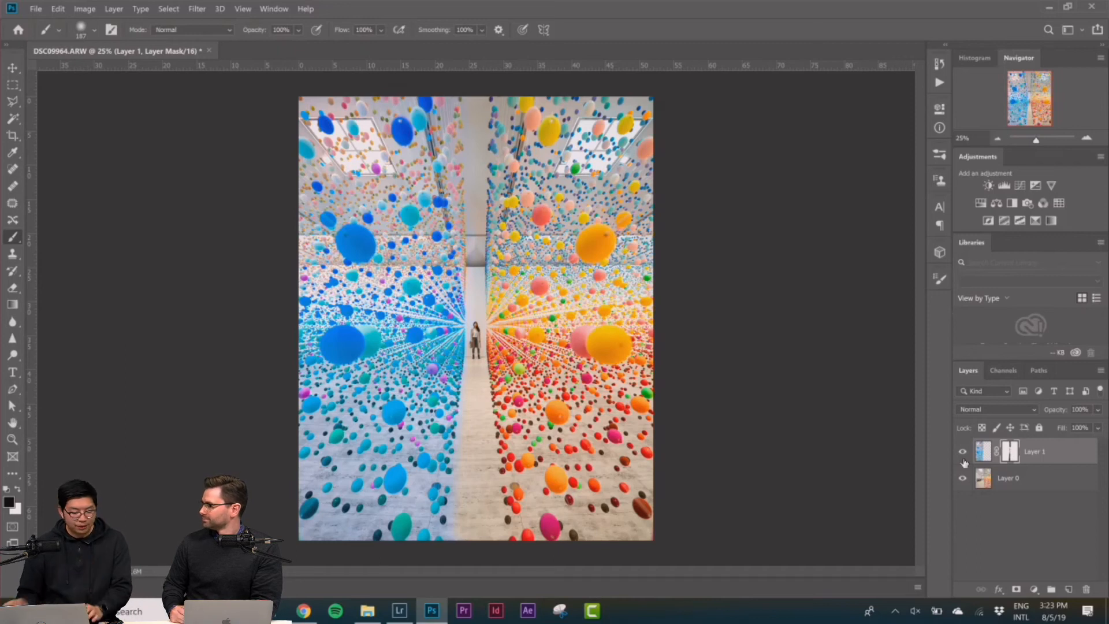
click(963, 459)
click(963, 459)
click(963, 459)
click(962, 459)
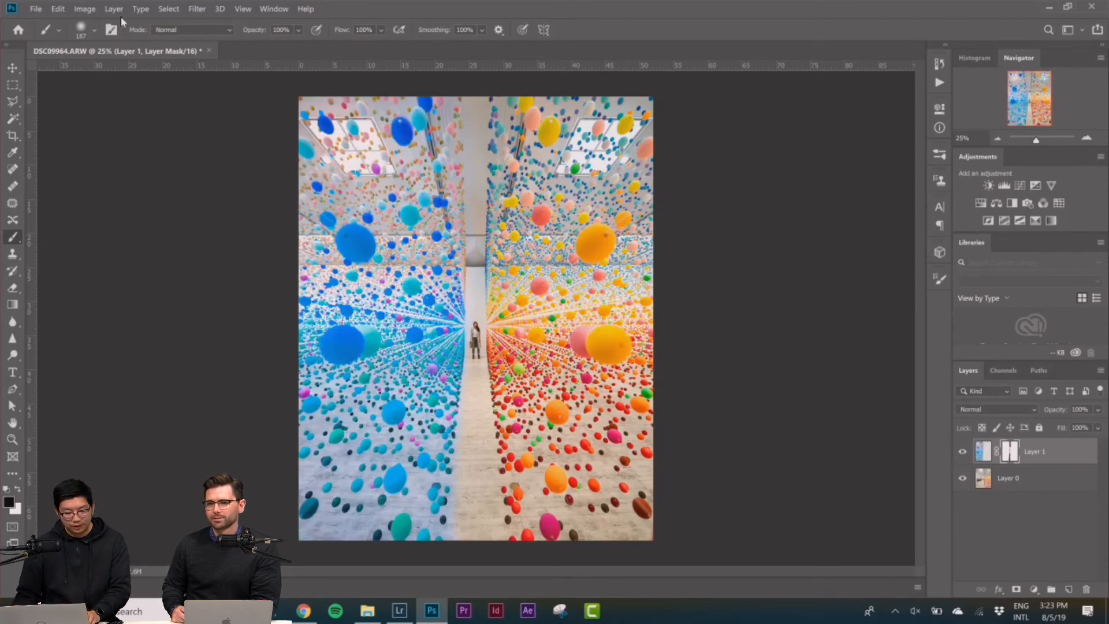
Step: Save the composite and switch to Lightroom Classic to open the edited TIFF in Develop
click(36, 9)
click(46, 134)
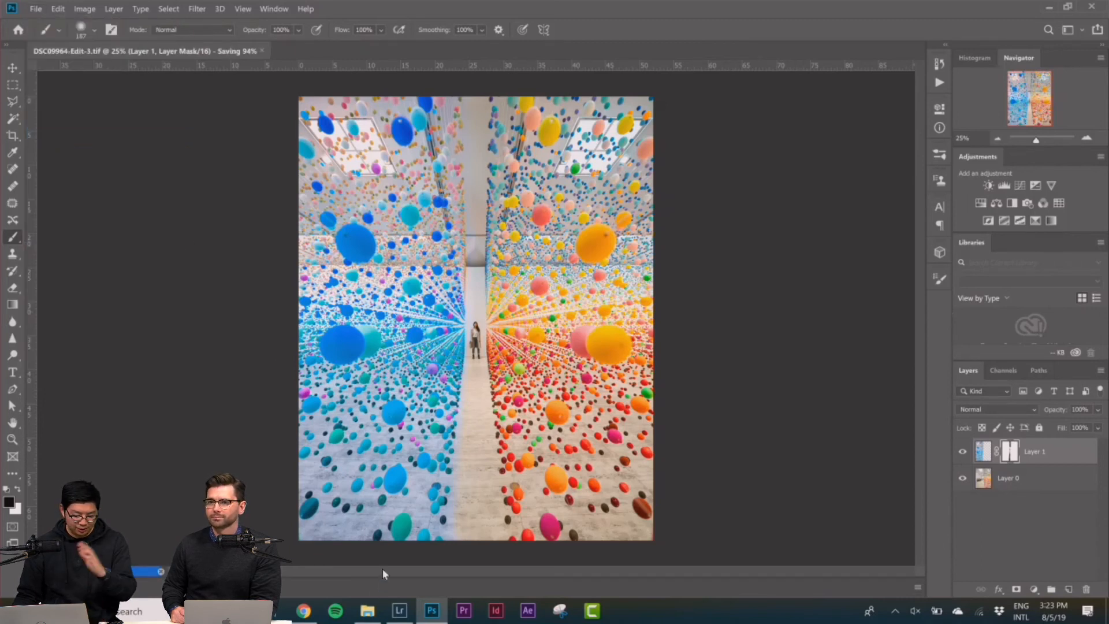
click(401, 612)
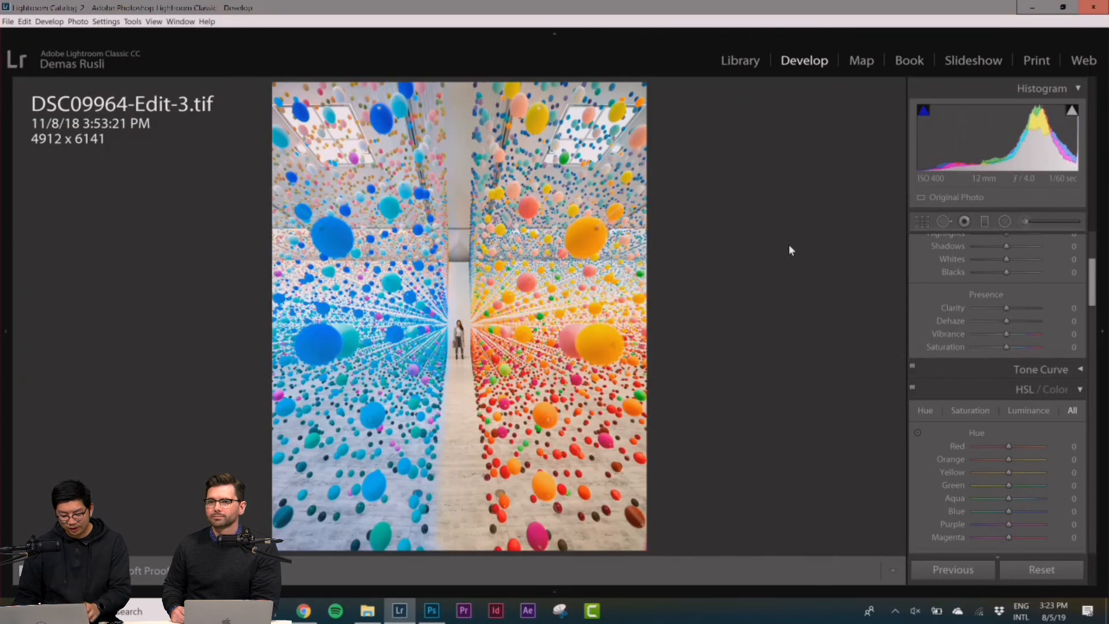
Step: Set the photo's Whites to +68 and Shadows to +25
scroll(982, 303, up, 3)
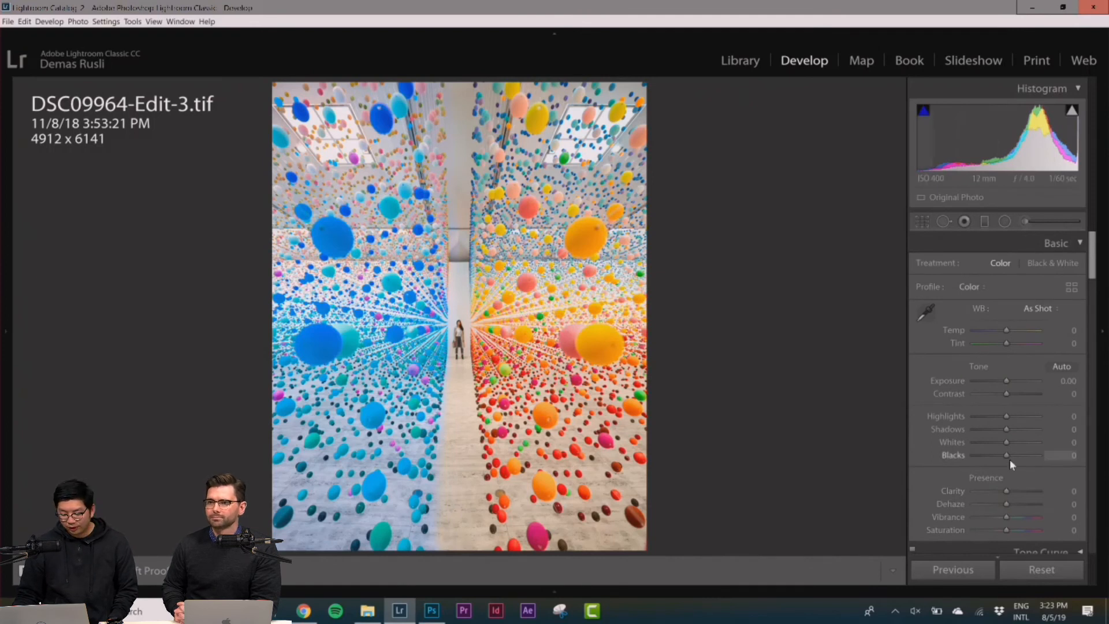
mouse_move(1007, 443)
mouse_down()
mouse_move(1036, 440)
mouse_move(1014, 429)
mouse_up()
Step: Set the HSL saturation of Blue to -6 and of Purple to +1
scroll(993, 442, down, 10)
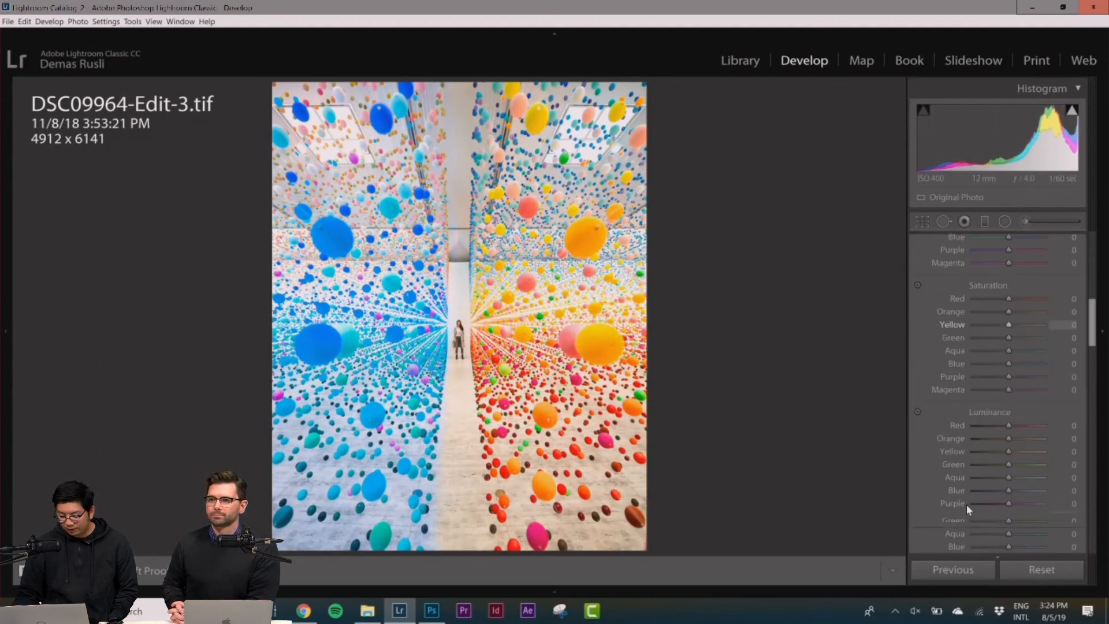
drag(1008, 375, 1005, 359)
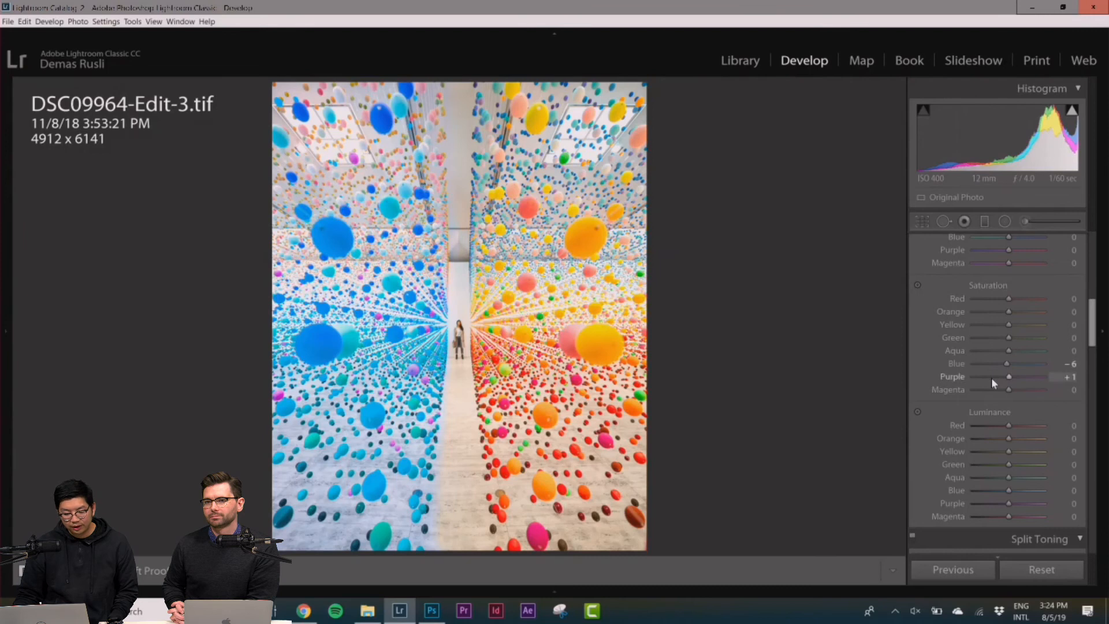
scroll(991, 378, up, 5)
scroll(991, 377, up, 3)
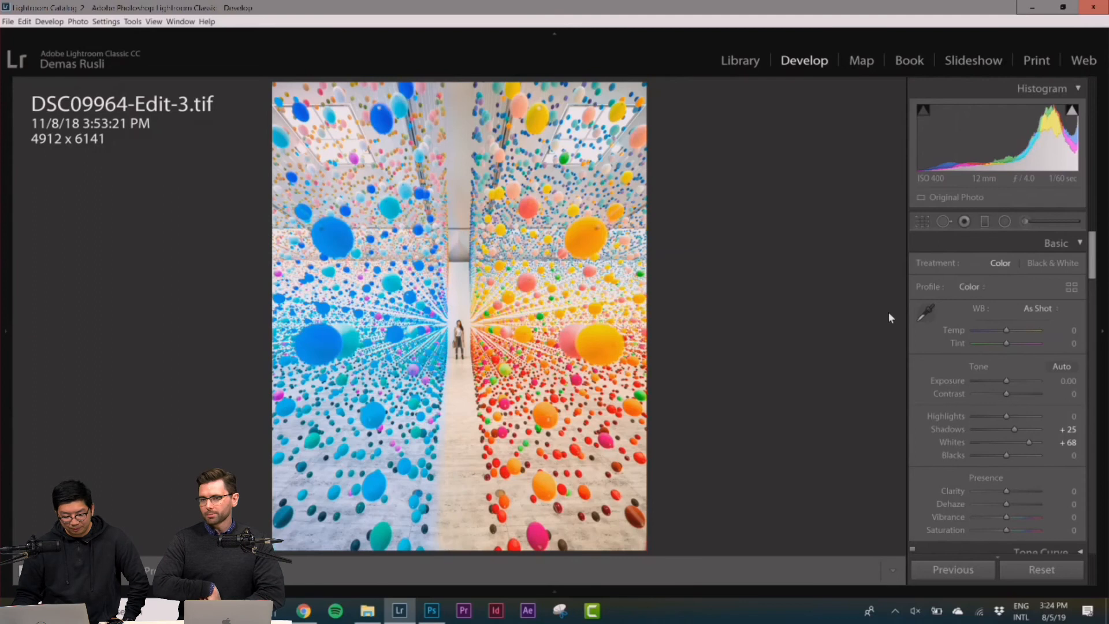
Step: Switch to Chrome and look over the Adobe Live Creative Challenge entry form
click(303, 610)
click(333, 104)
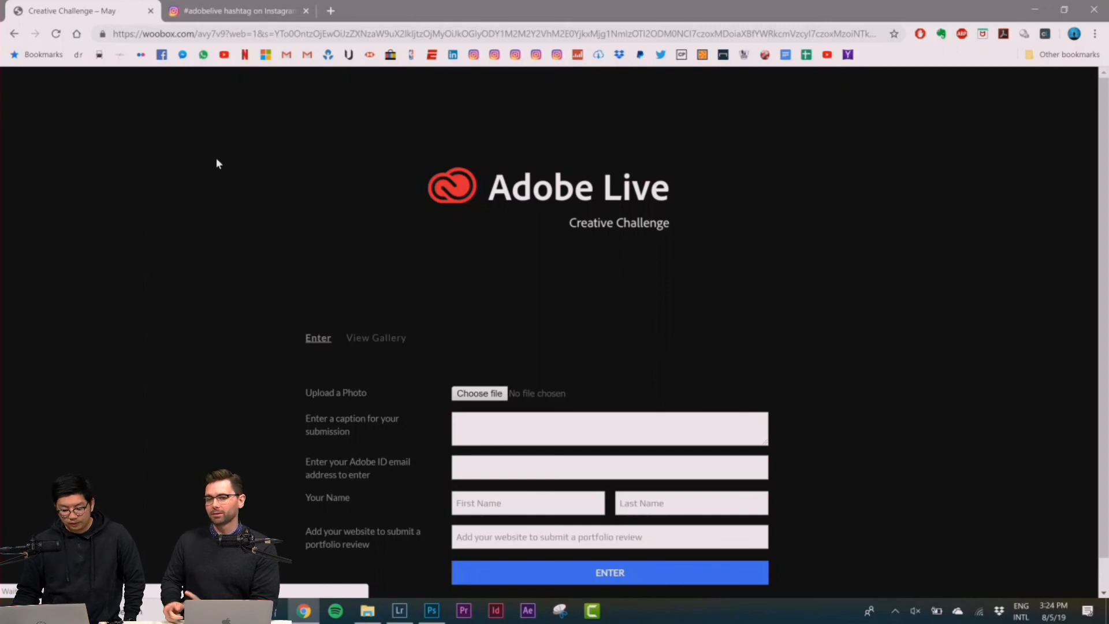
scroll(216, 163, down, 1)
scroll(216, 163, up, 1)
scroll(215, 163, down, 1)
scroll(216, 164, up, 1)
scroll(217, 160, up, 1)
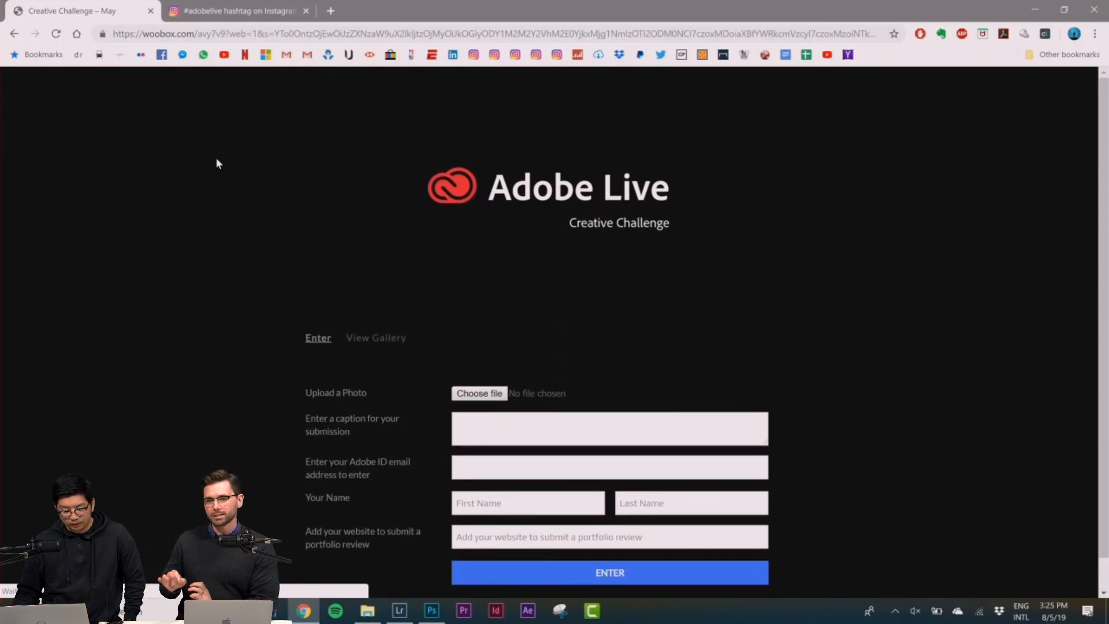
Step: Open the Creative Challenge entry gallery and look through all the submitted images
scroll(216, 163, down, 1)
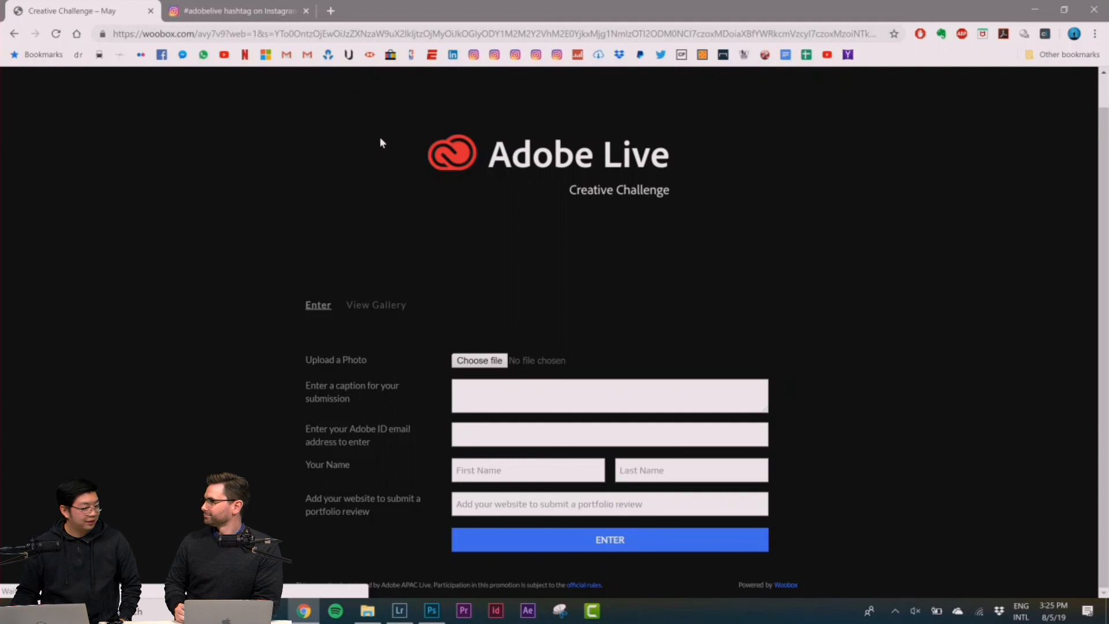
click(378, 305)
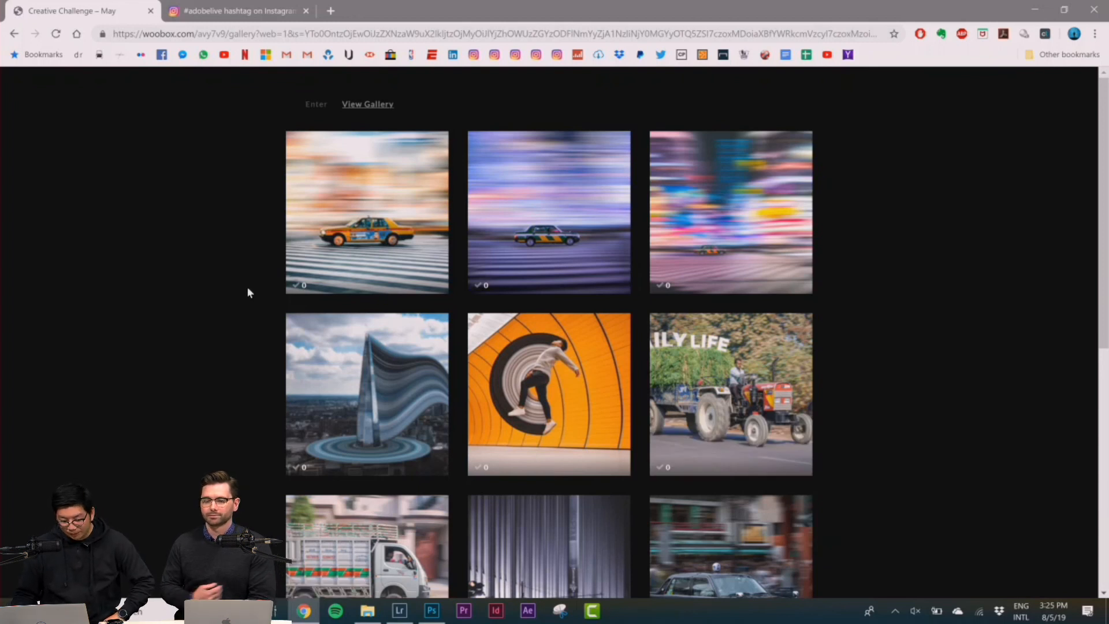
scroll(248, 286, down, 2)
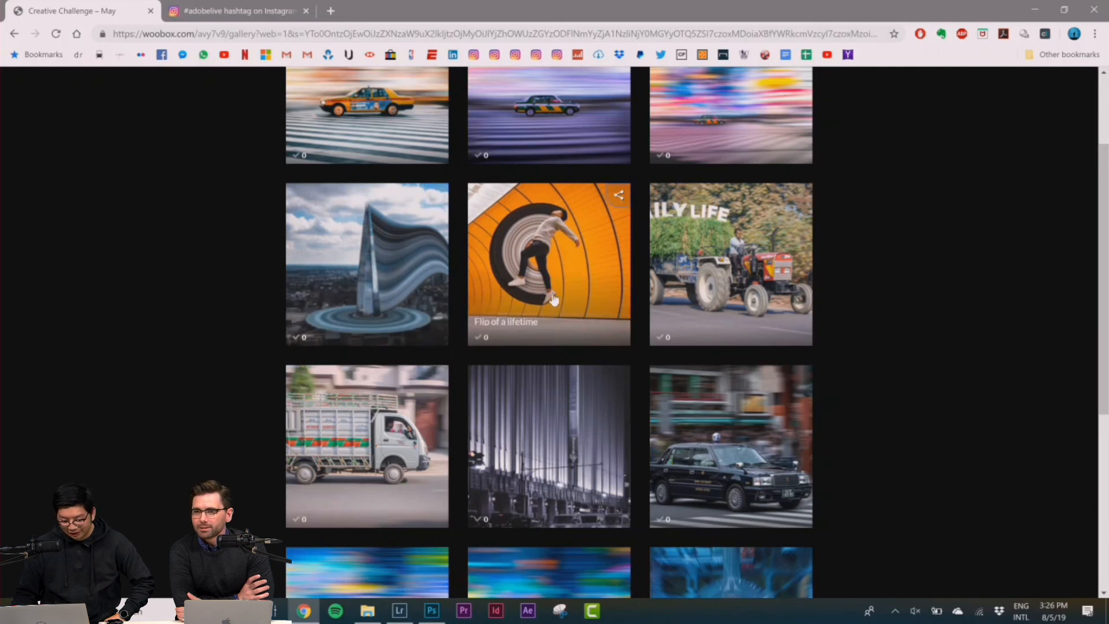
scroll(553, 299, down, 3)
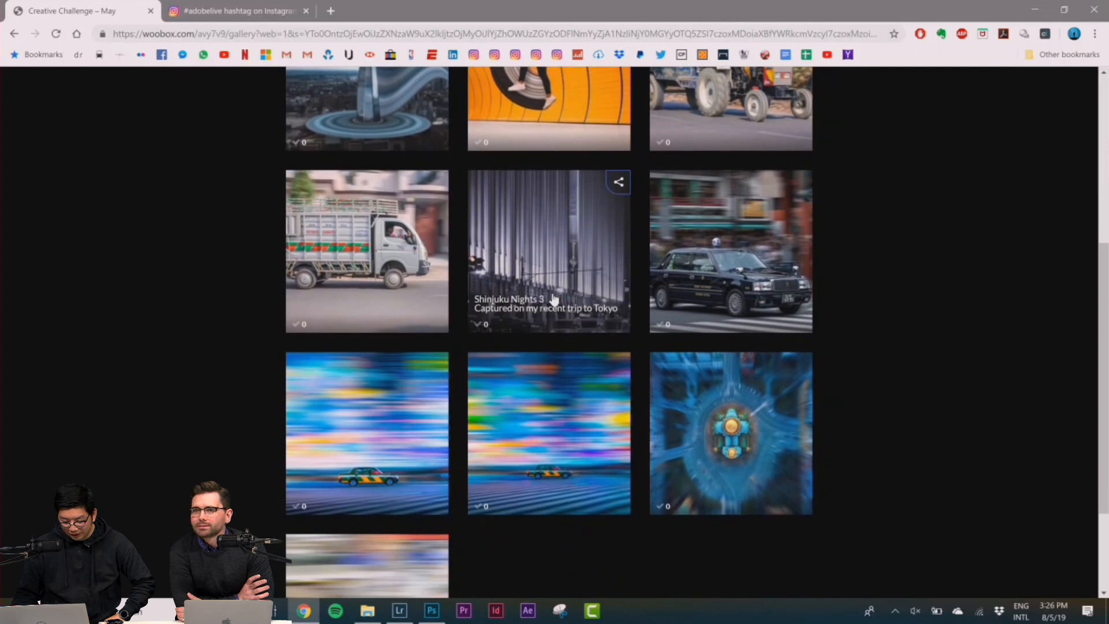
scroll(571, 184, down, 2)
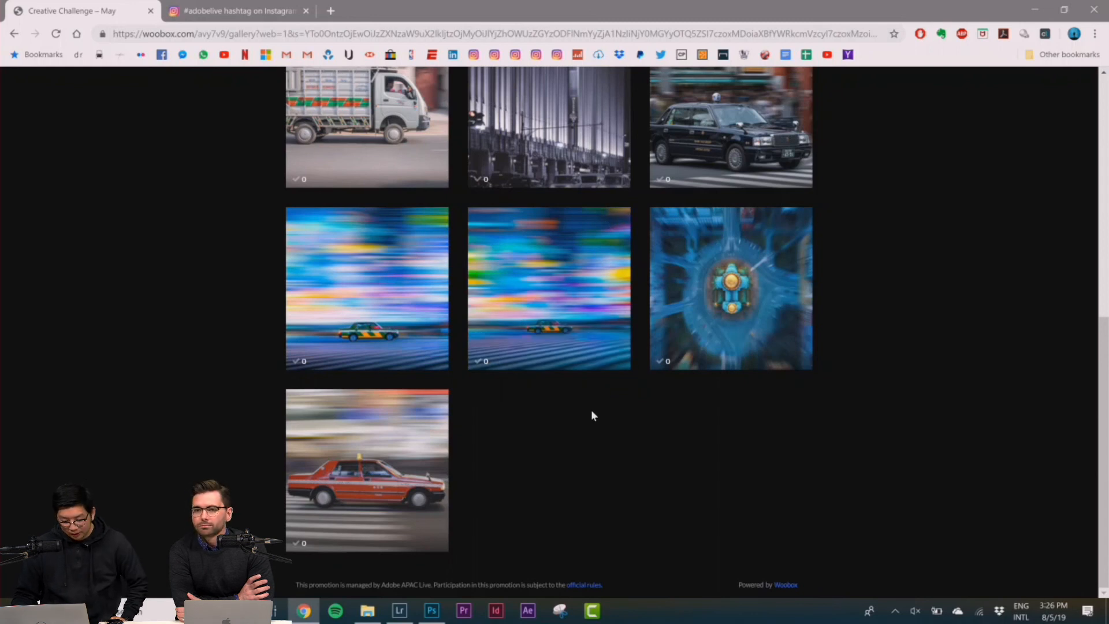
scroll(591, 410, up, 5)
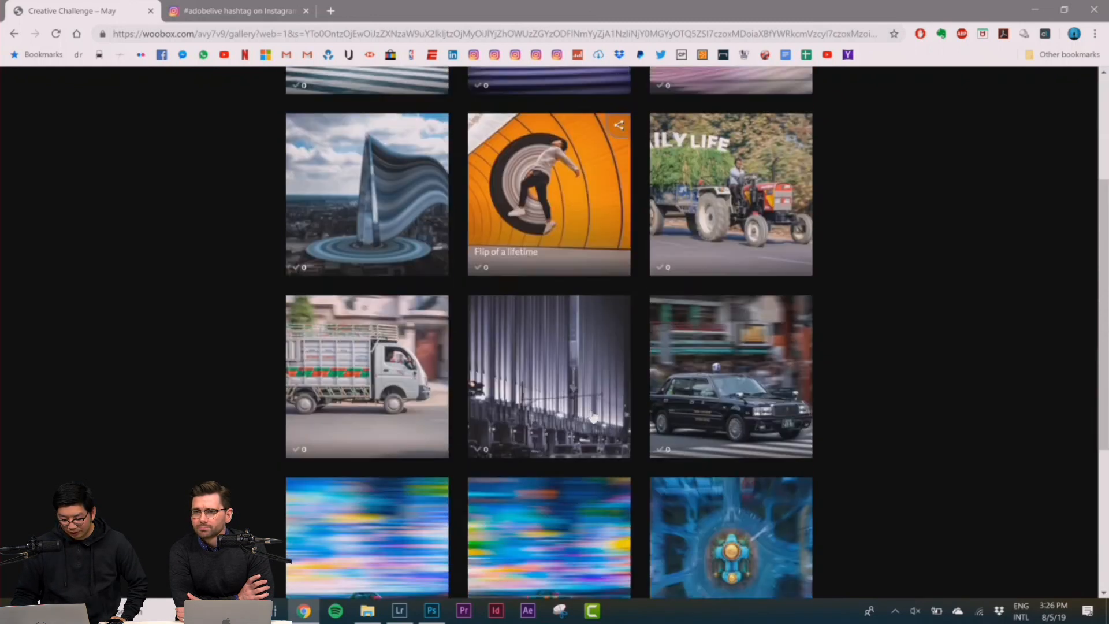
scroll(593, 417, up, 3)
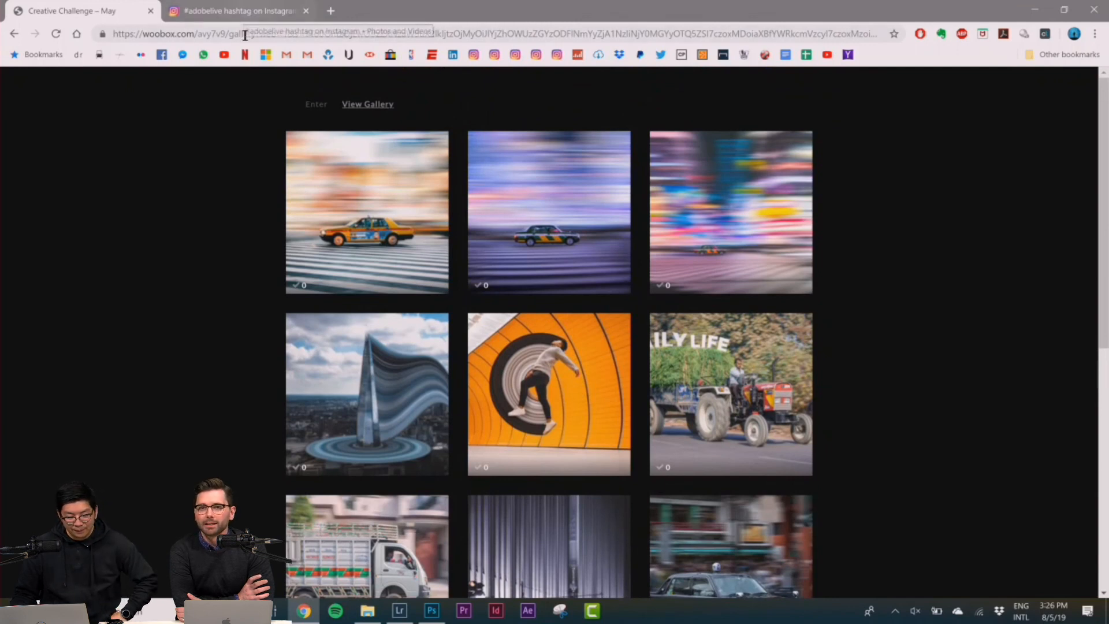
Step: Switch to the #adobelive hashtag page on Instagram and browse back through the posts to the top posts
click(237, 12)
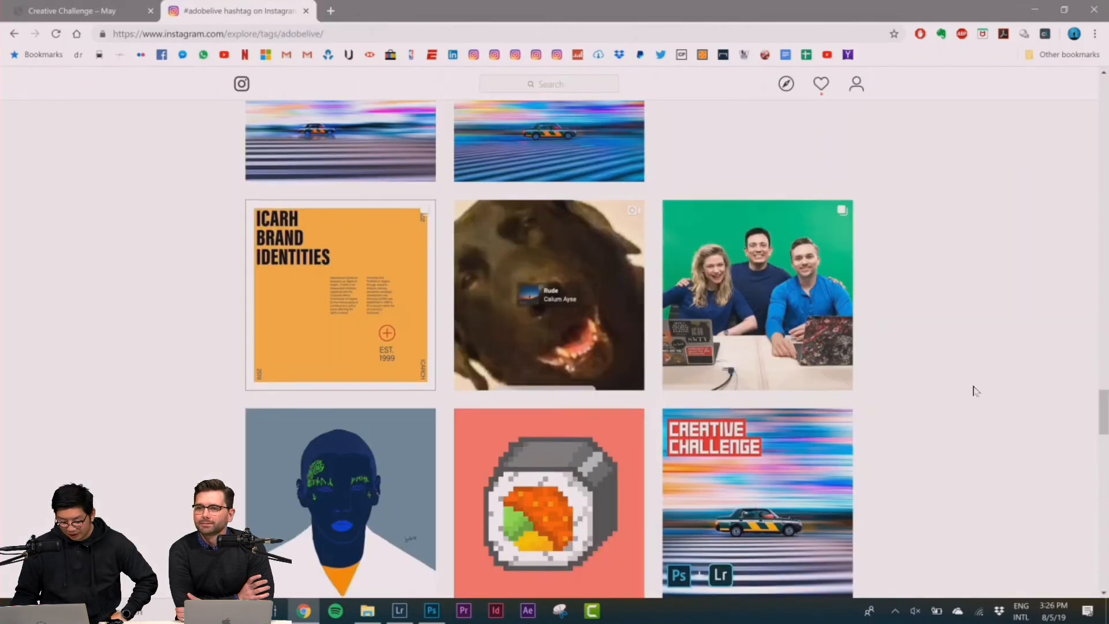
scroll(974, 390, down, 2)
scroll(970, 389, up, 9)
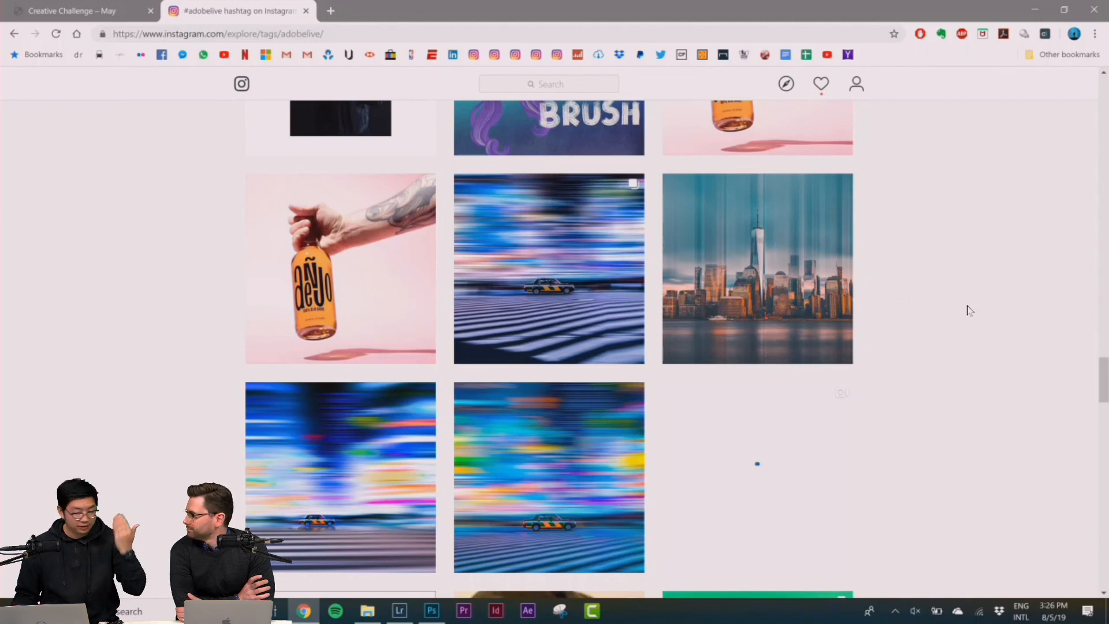
scroll(882, 327, up, 10)
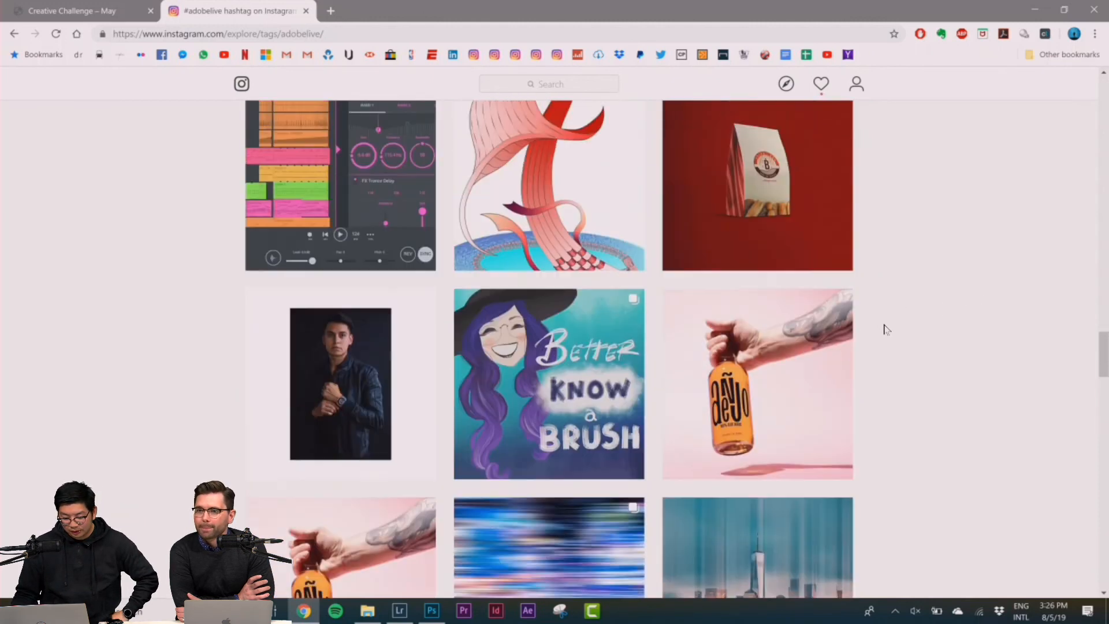
scroll(887, 330, up, 5)
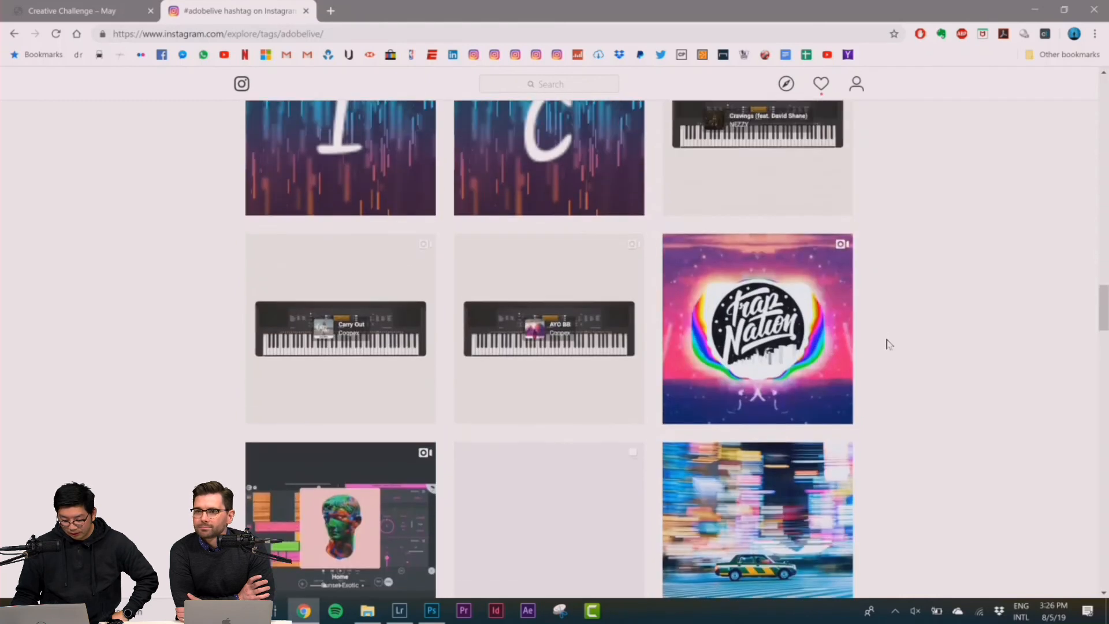
scroll(778, 427, up, 10)
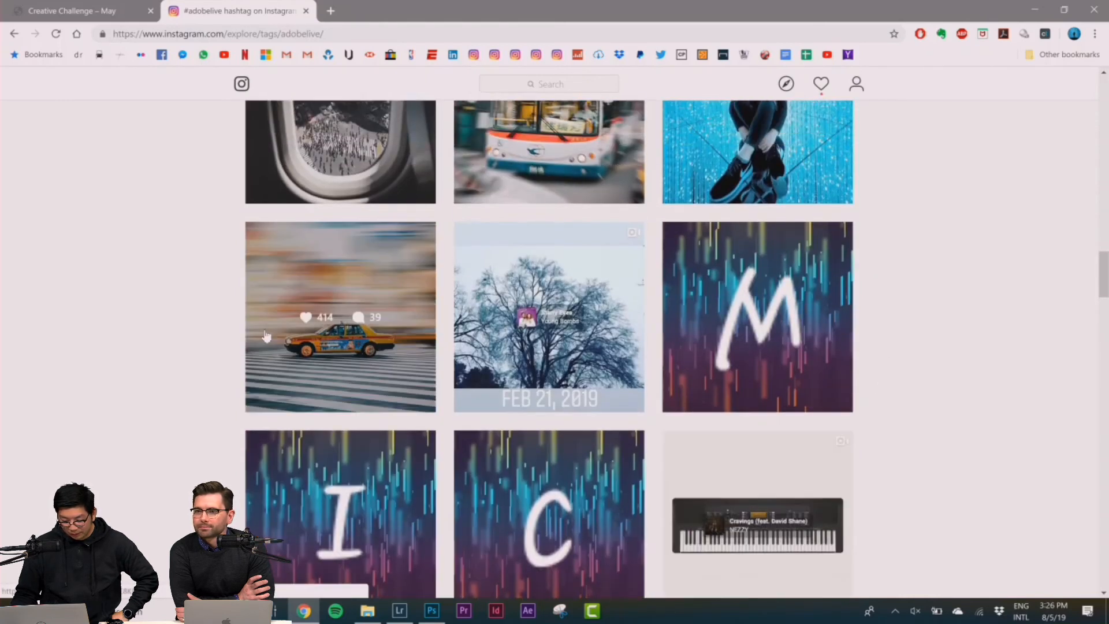
scroll(580, 300, up, 10)
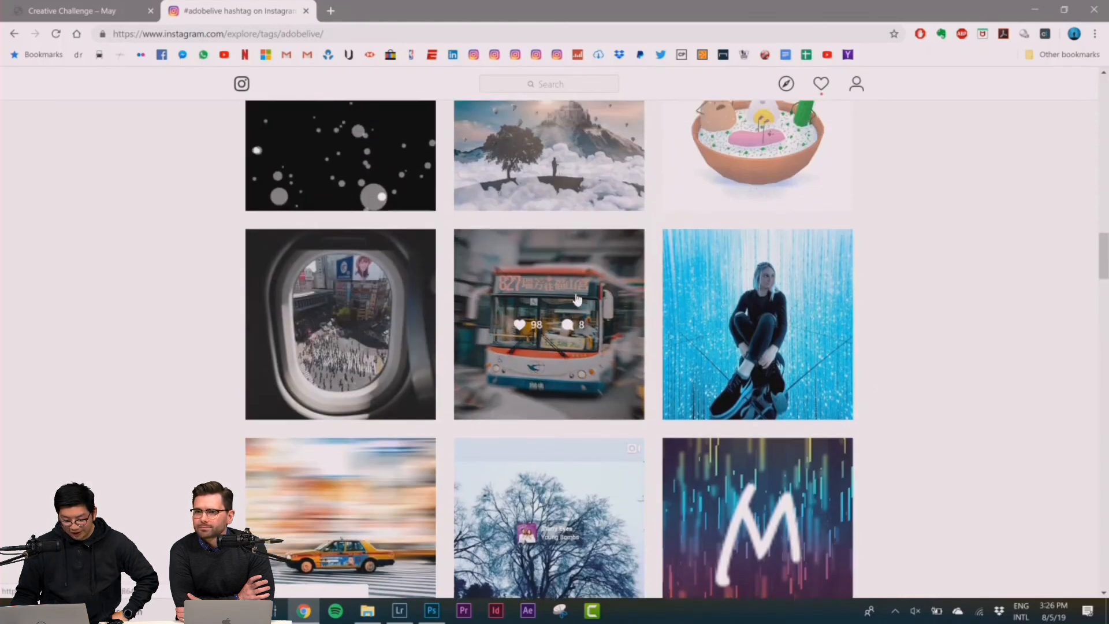
scroll(584, 324, up, 20)
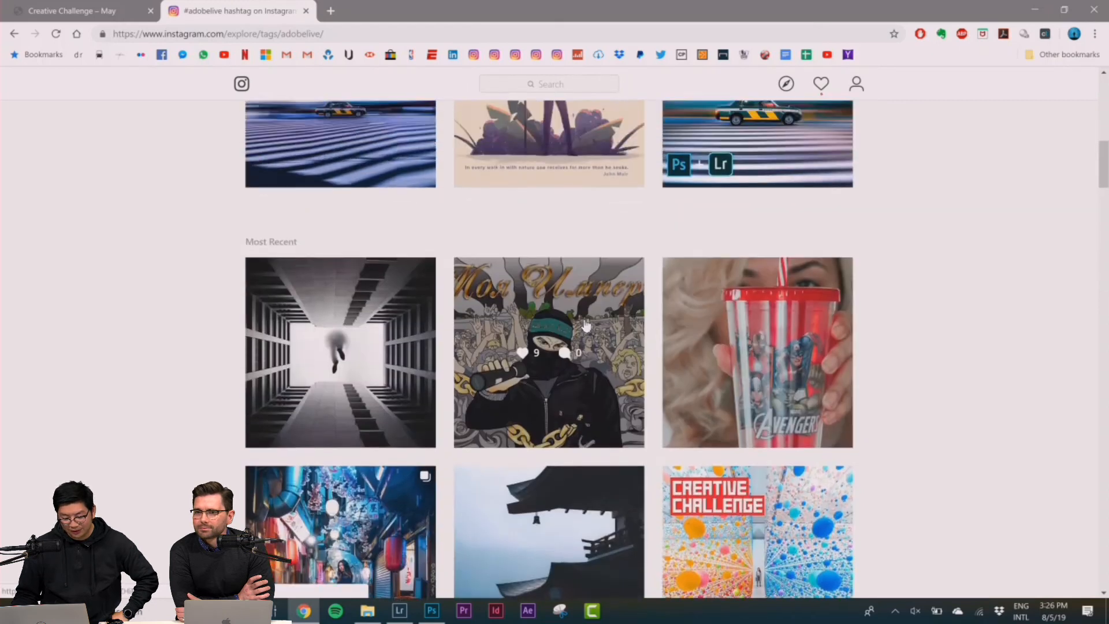
scroll(586, 326, down, 2)
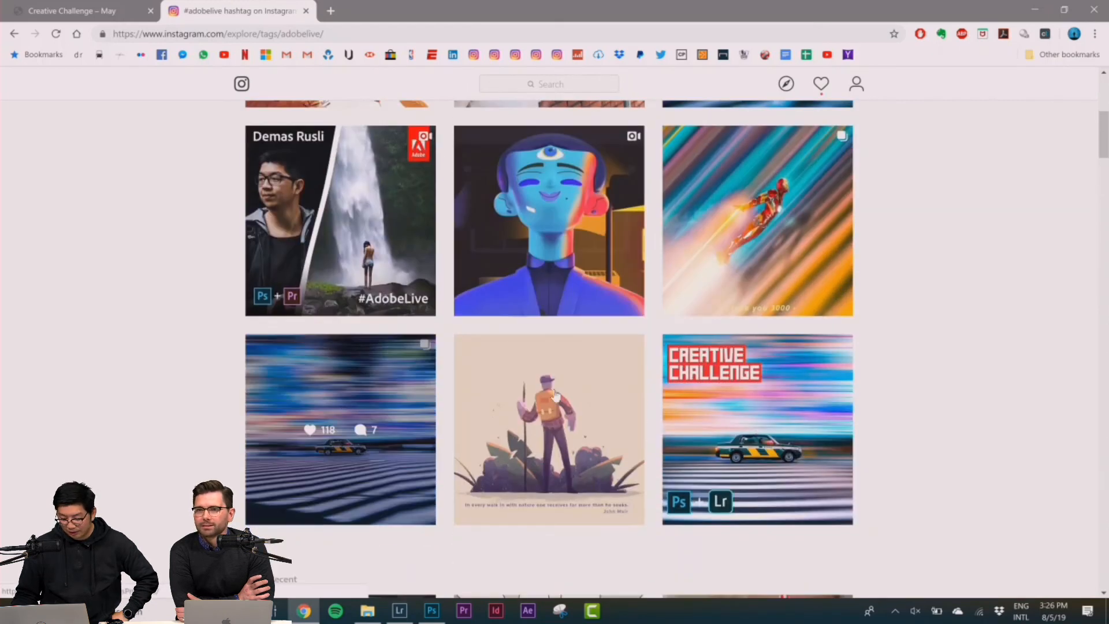
scroll(787, 381, up, 3)
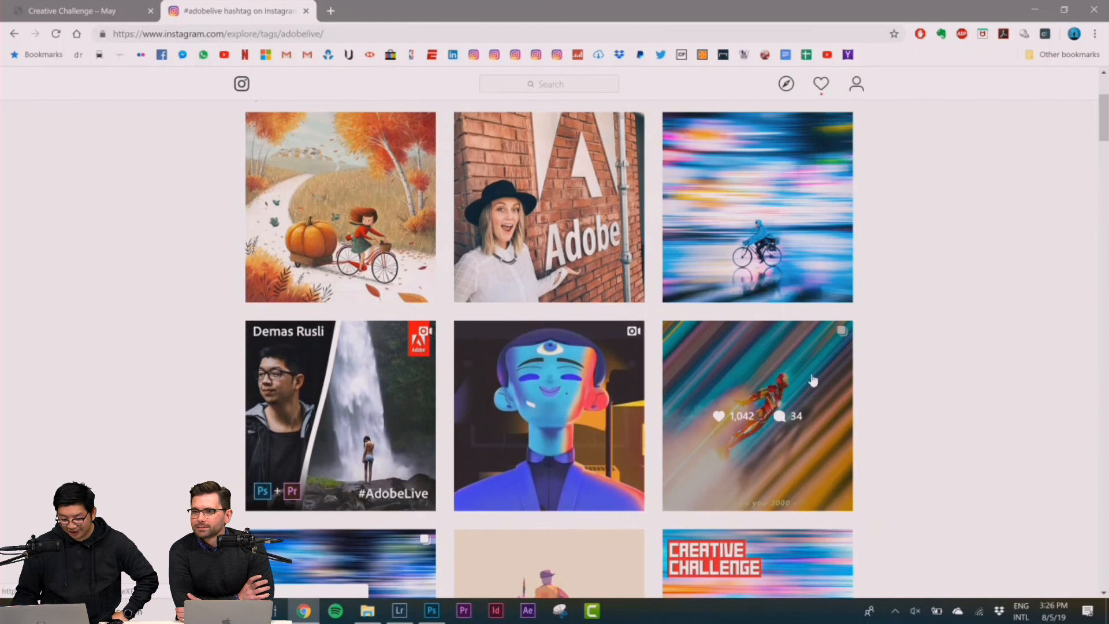
scroll(881, 372, up, 2)
scroll(878, 369, down, 2)
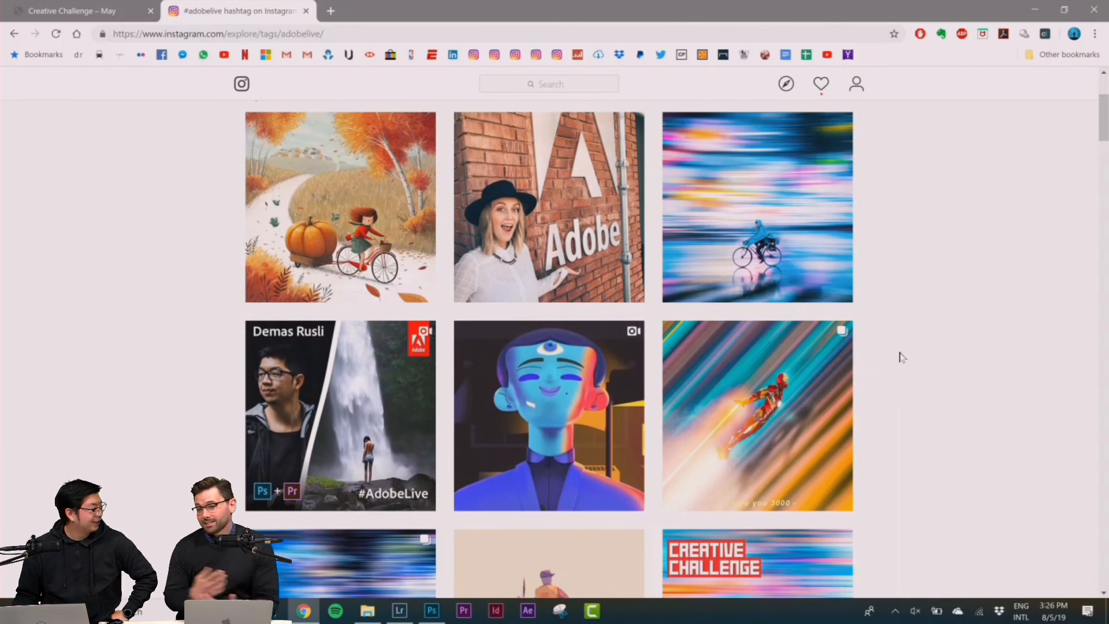
Step: Look through the Most Recent #adobelive posts down to the motion-blurred taxi and city skyline images
scroll(902, 356, down, 15)
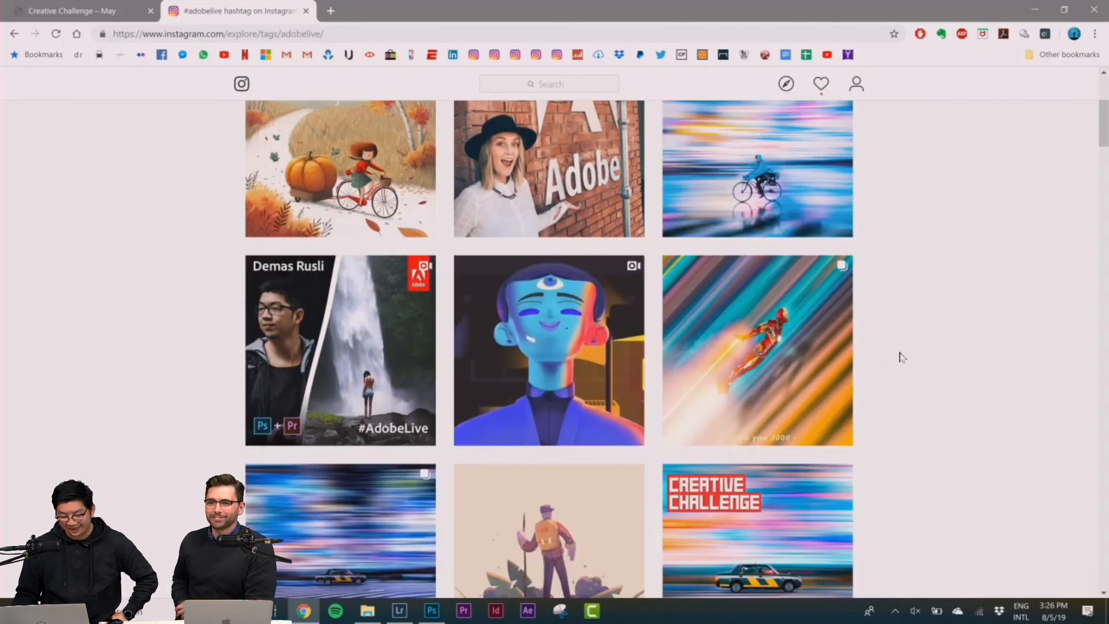
scroll(902, 357, down, 13)
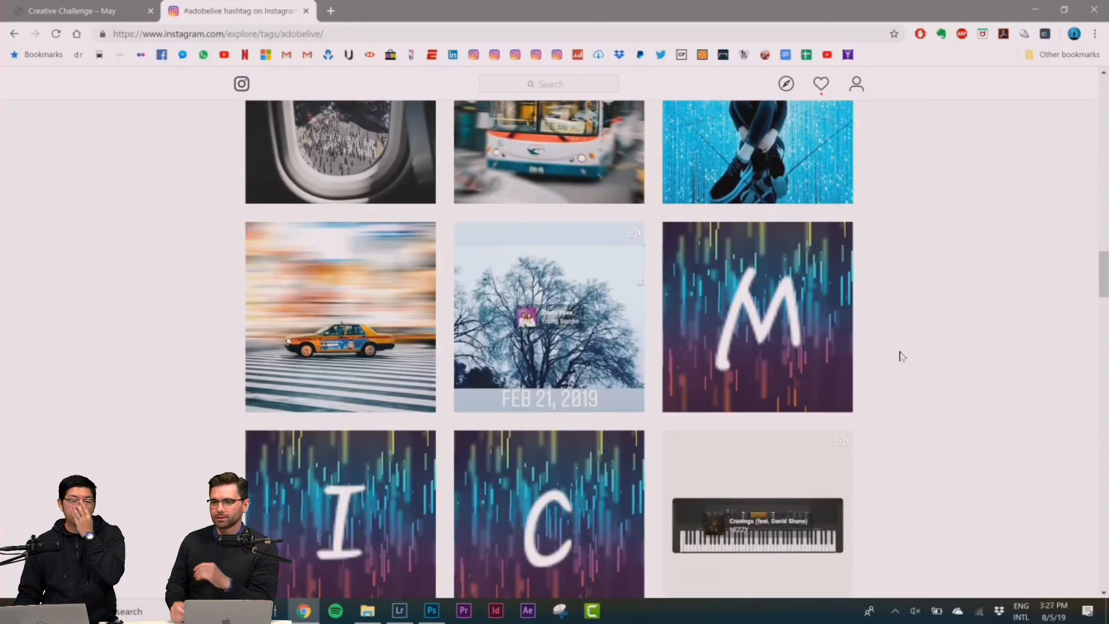
scroll(903, 356, down, 13)
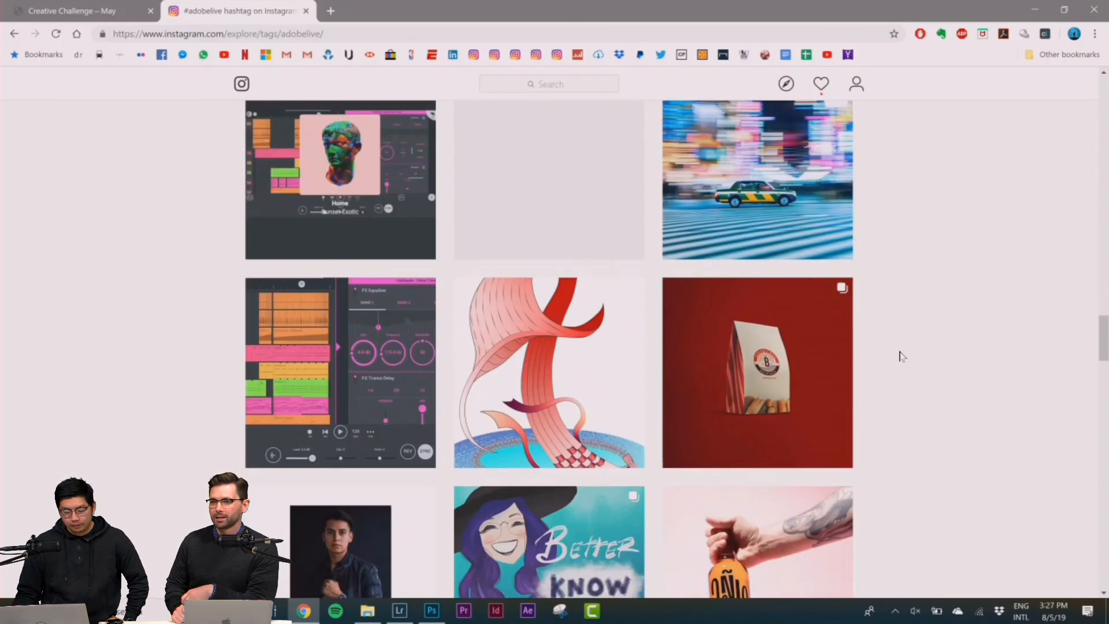
scroll(903, 356, down, 6)
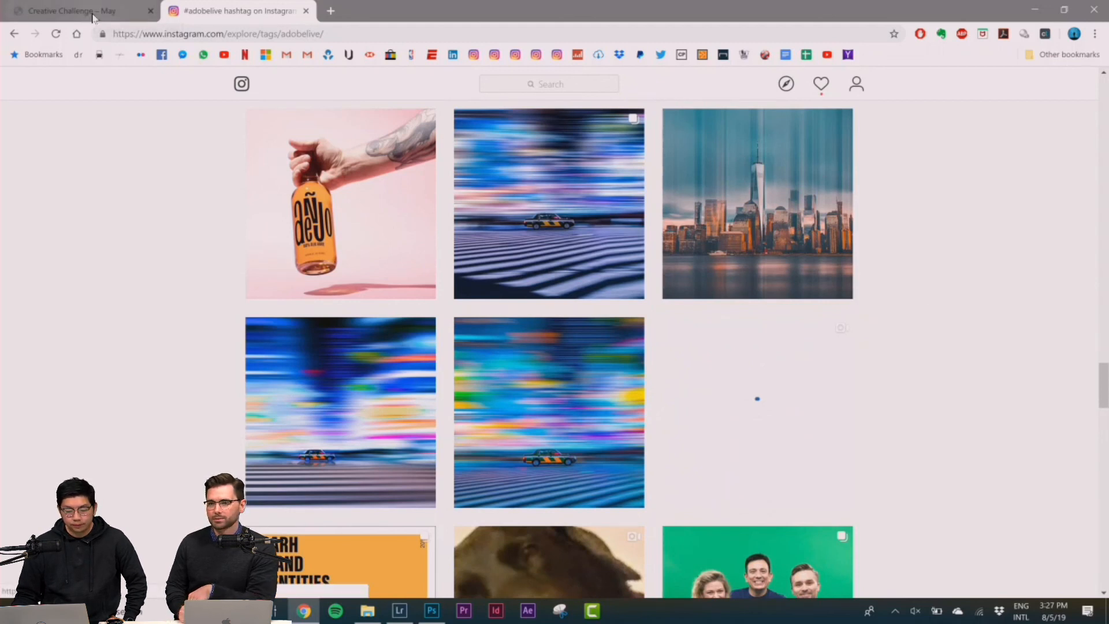
scroll(97, 317, up, 1)
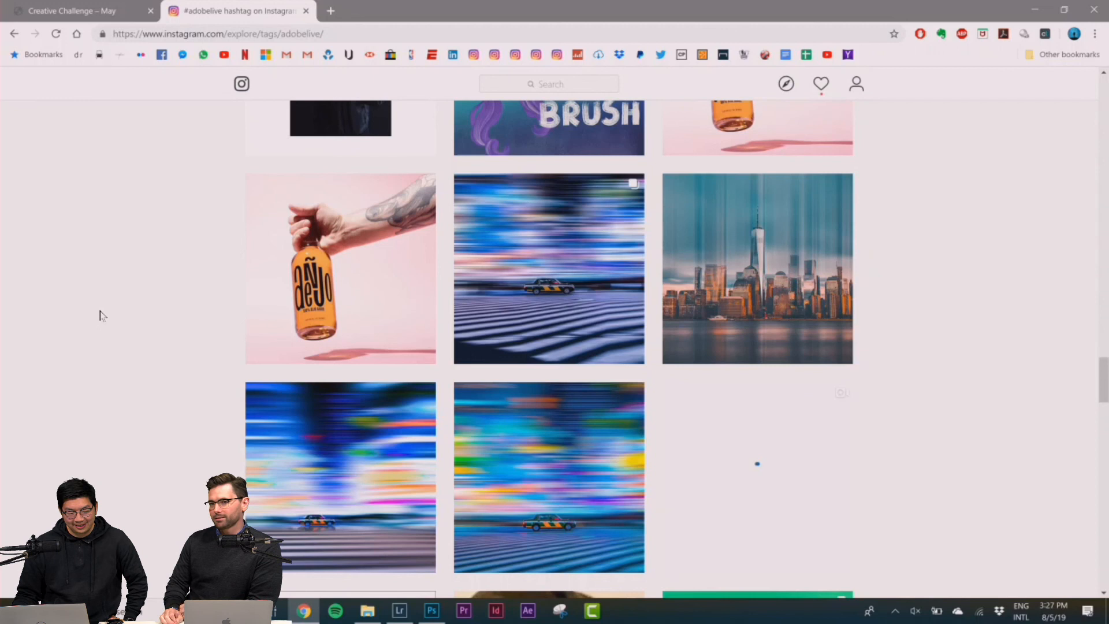
scroll(102, 314, down, 1)
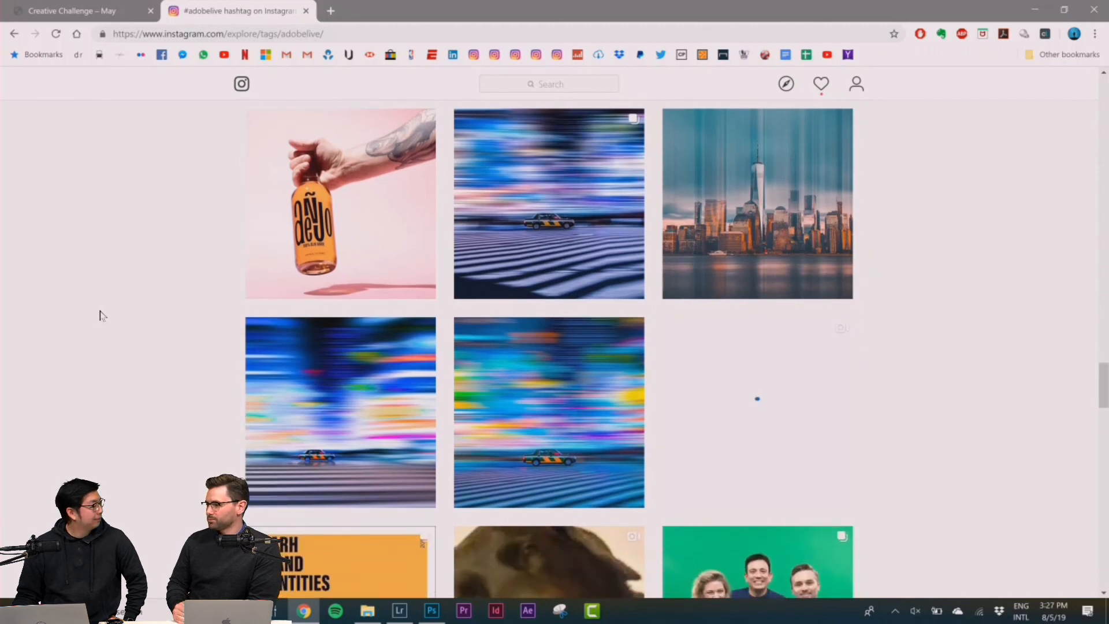